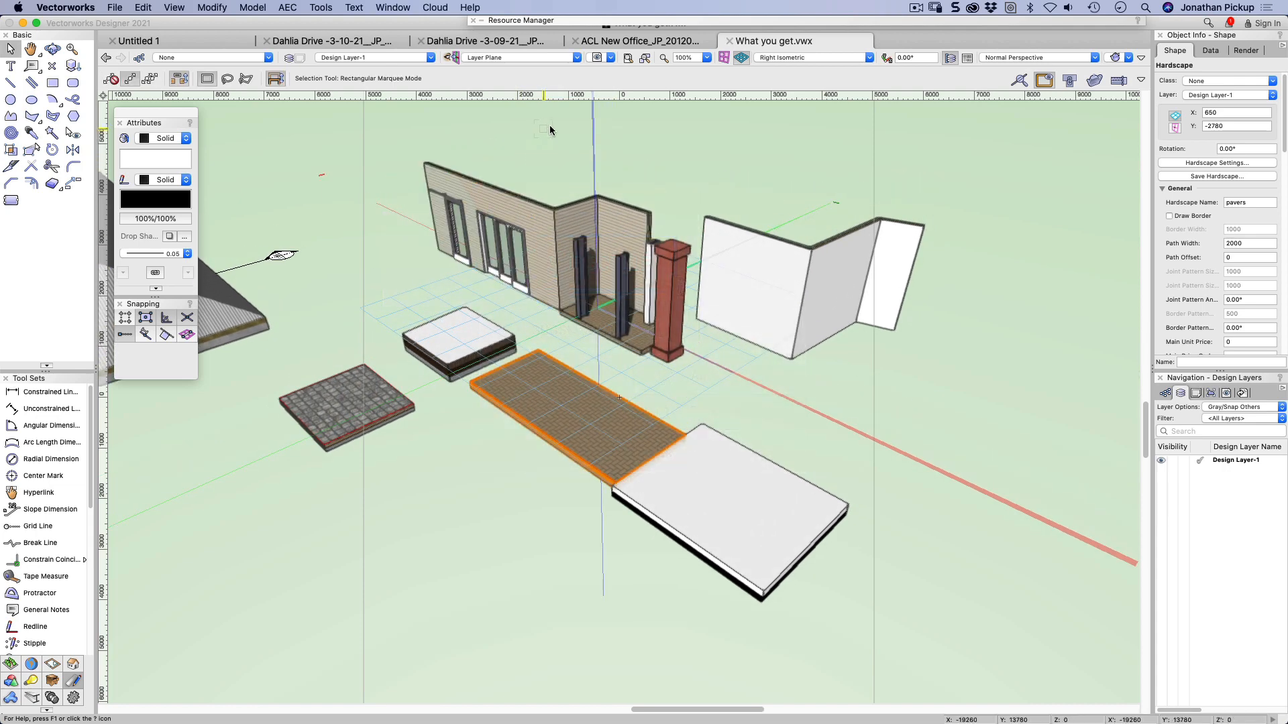
Examine the 31/19/90/13 Weatherboard Wall style's components and the settings of its Cladding component
click(527, 215)
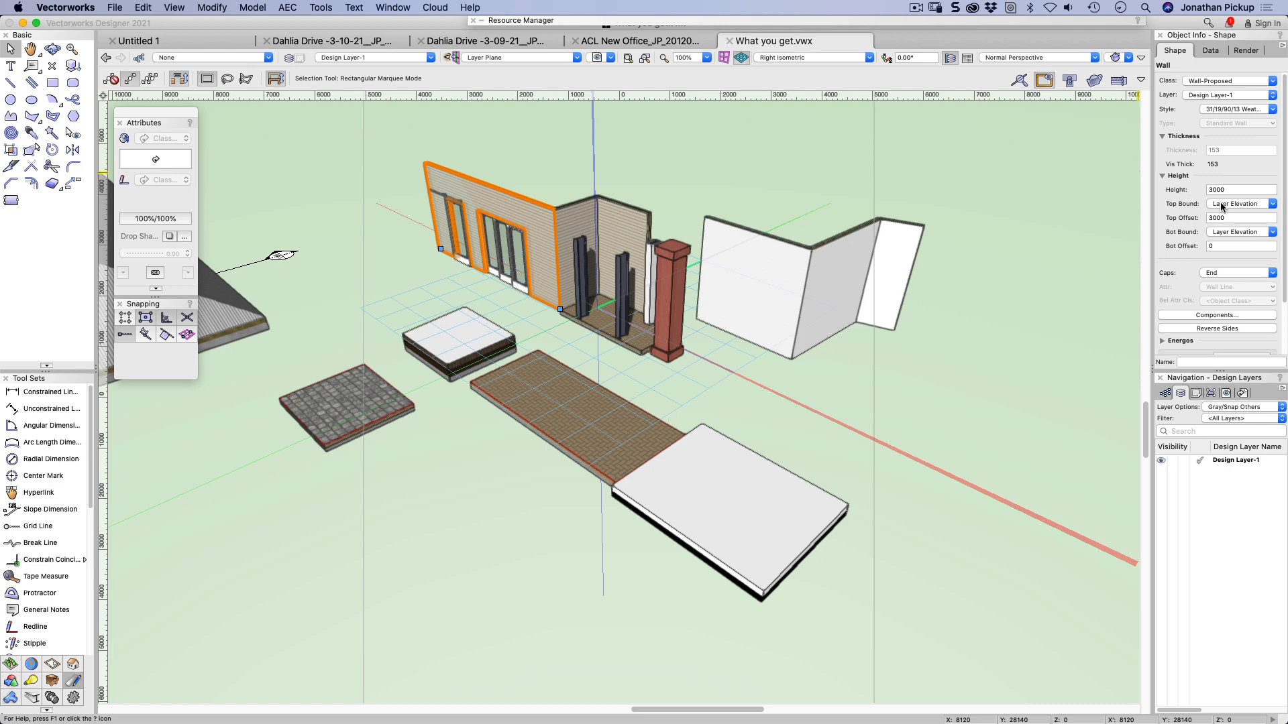
click(1214, 109)
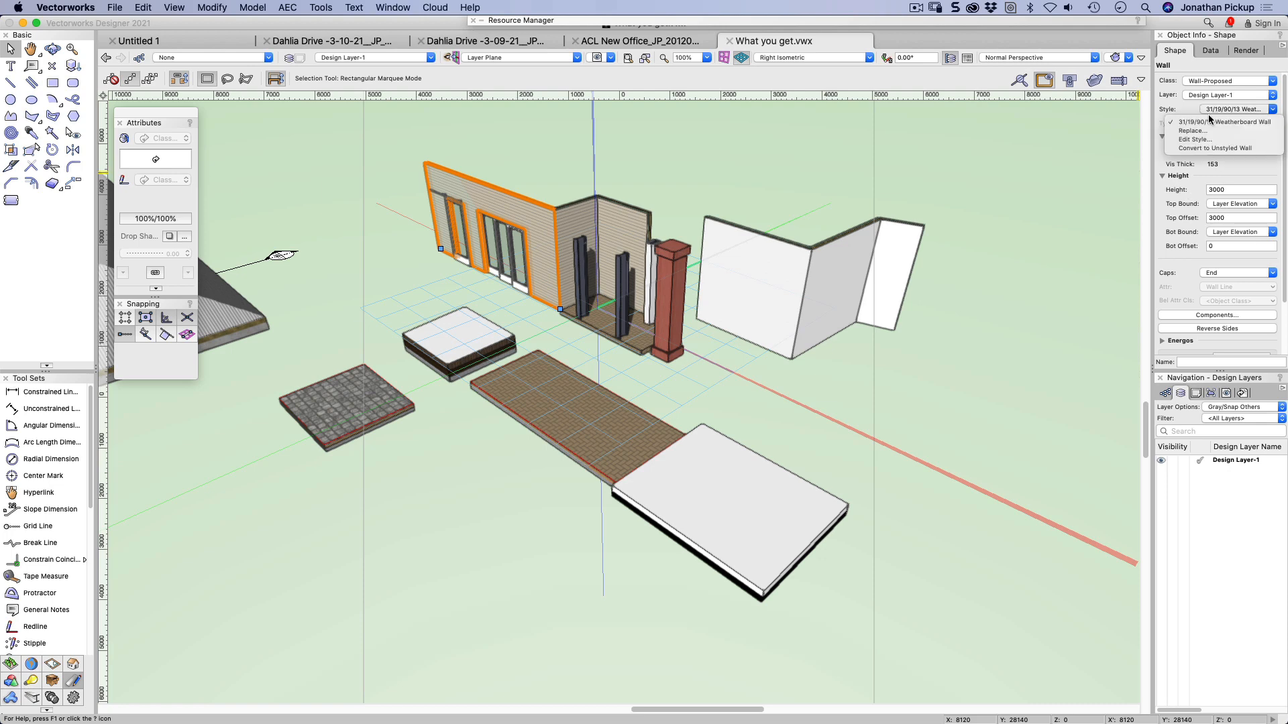
click(1196, 140)
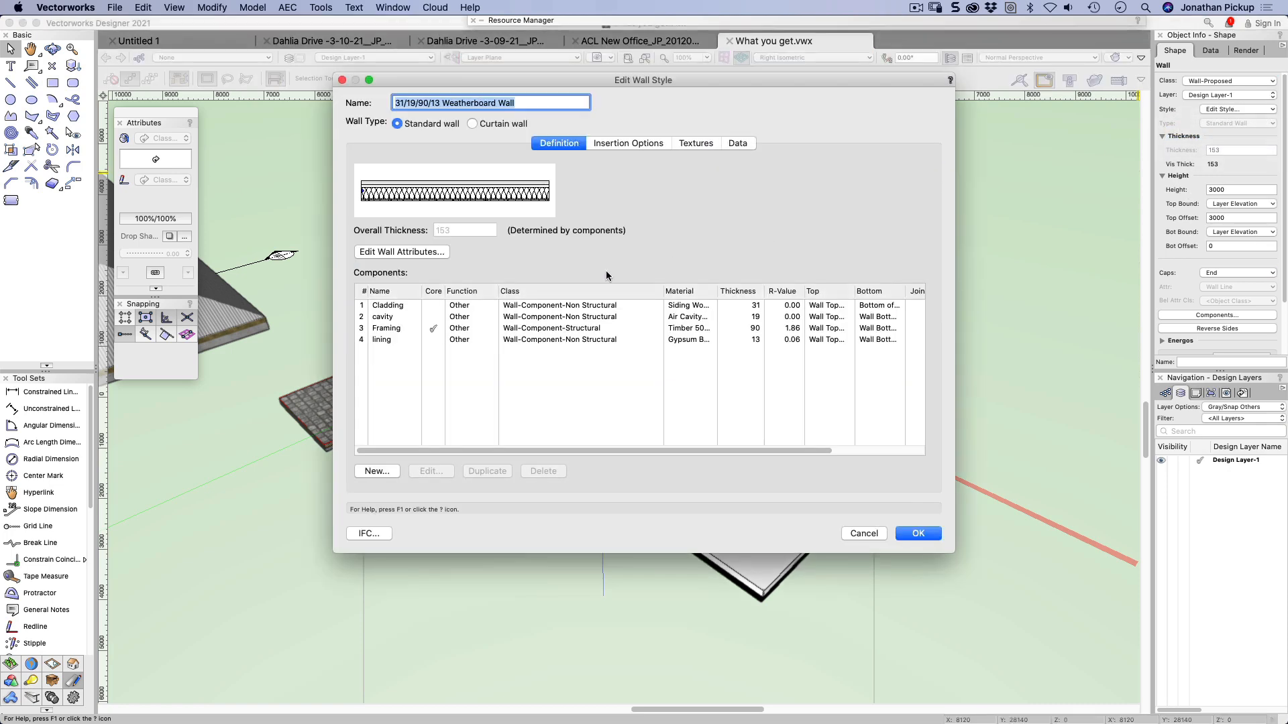
click(364, 306)
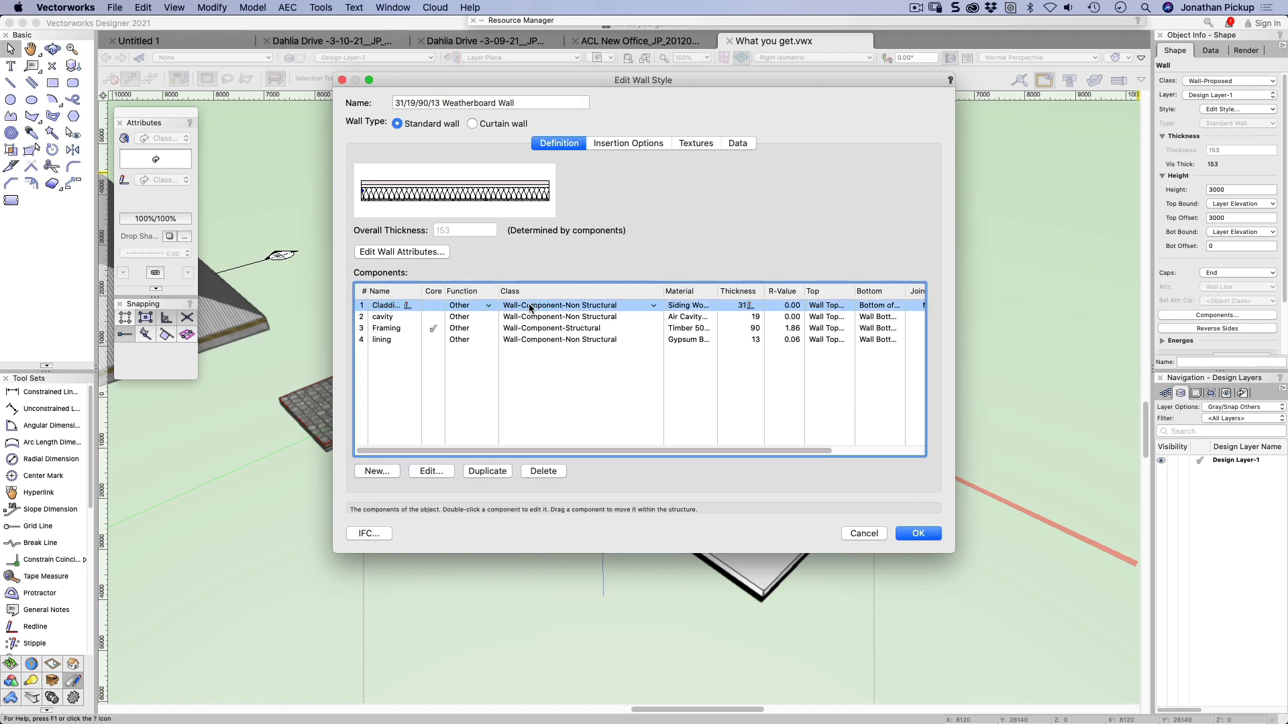
double_click(379, 308)
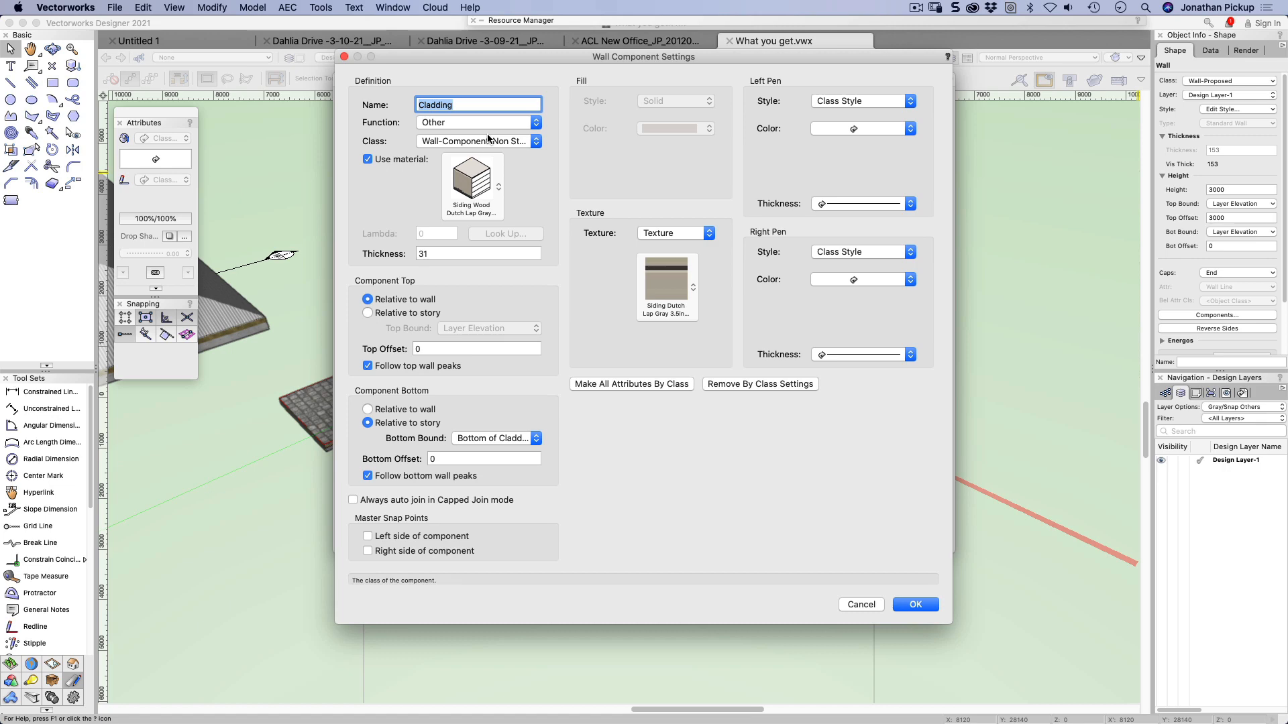
key(Return)
key(Return)
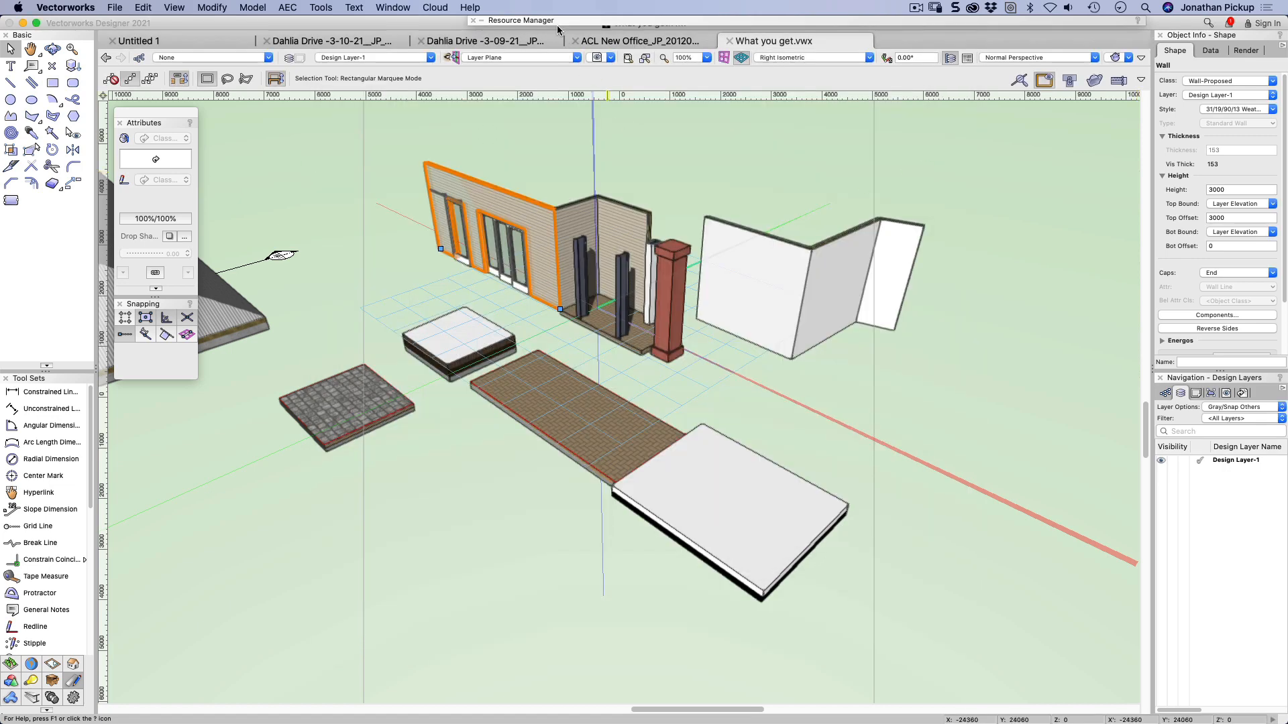
Edit the Siding Wood Dutch Lap Gray 3.5in MT material, switching its reporting from component area to volume
click(558, 21)
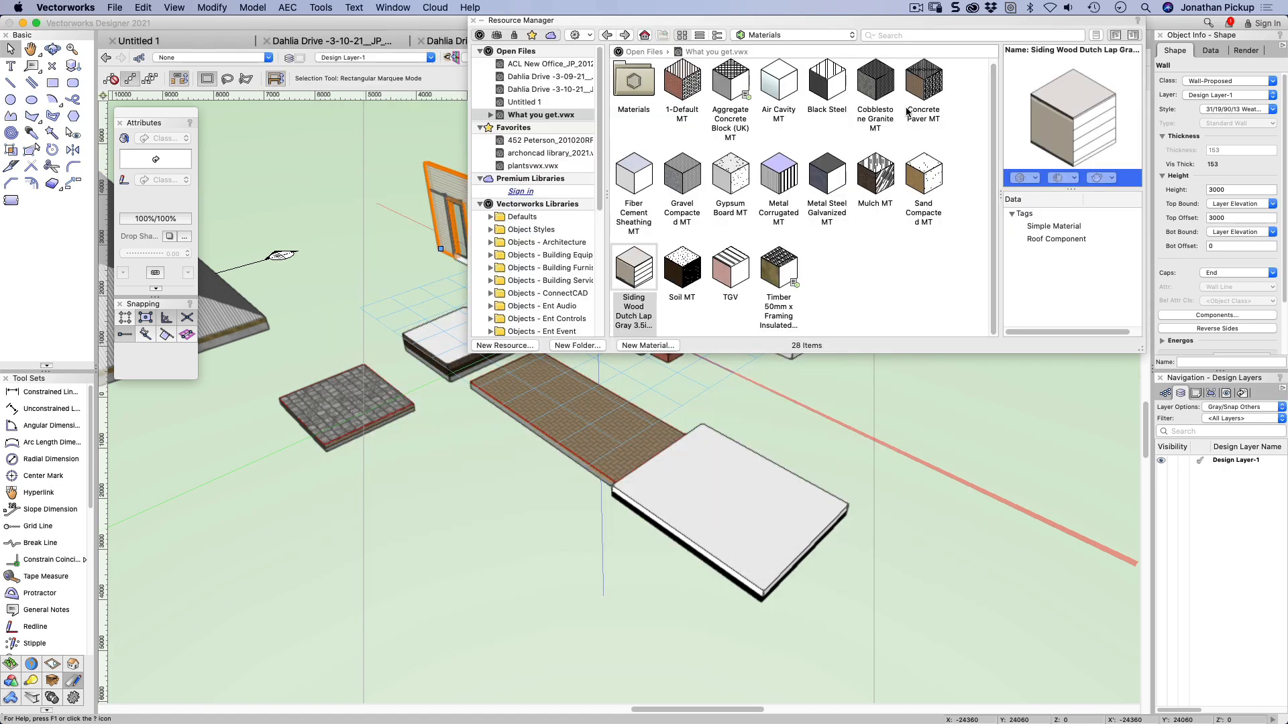
click(631, 274)
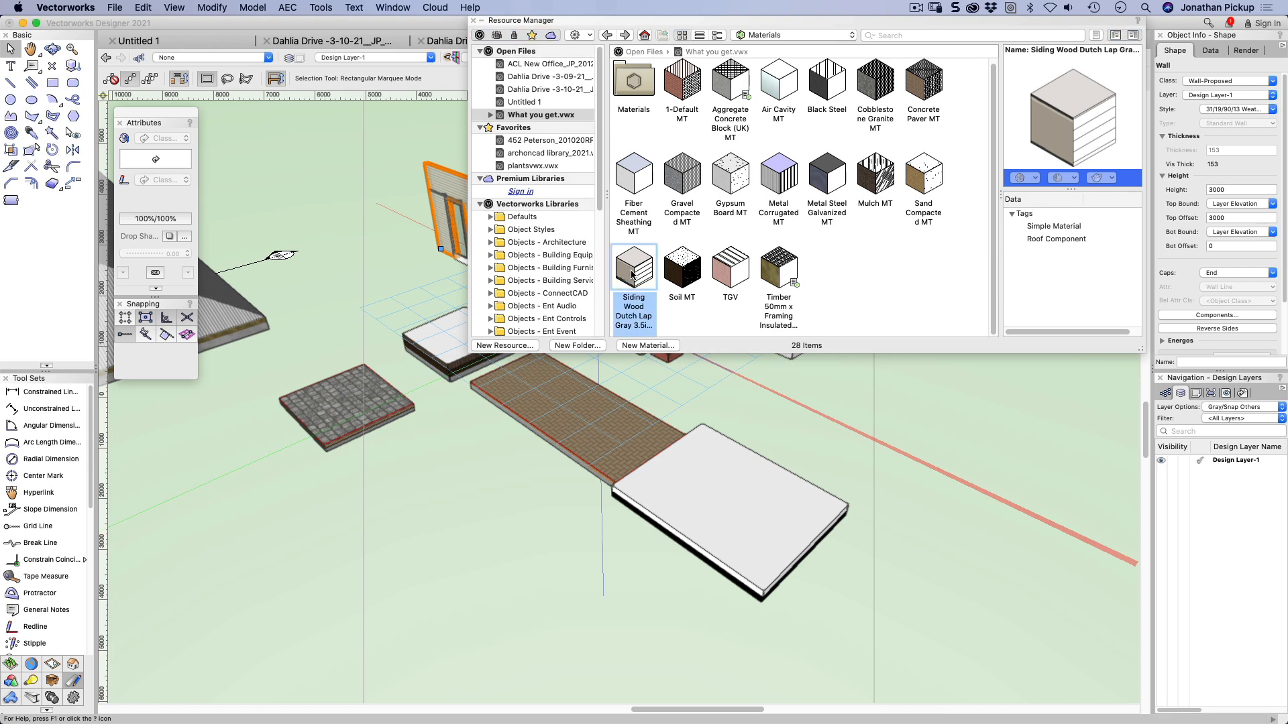
right_click(633, 267)
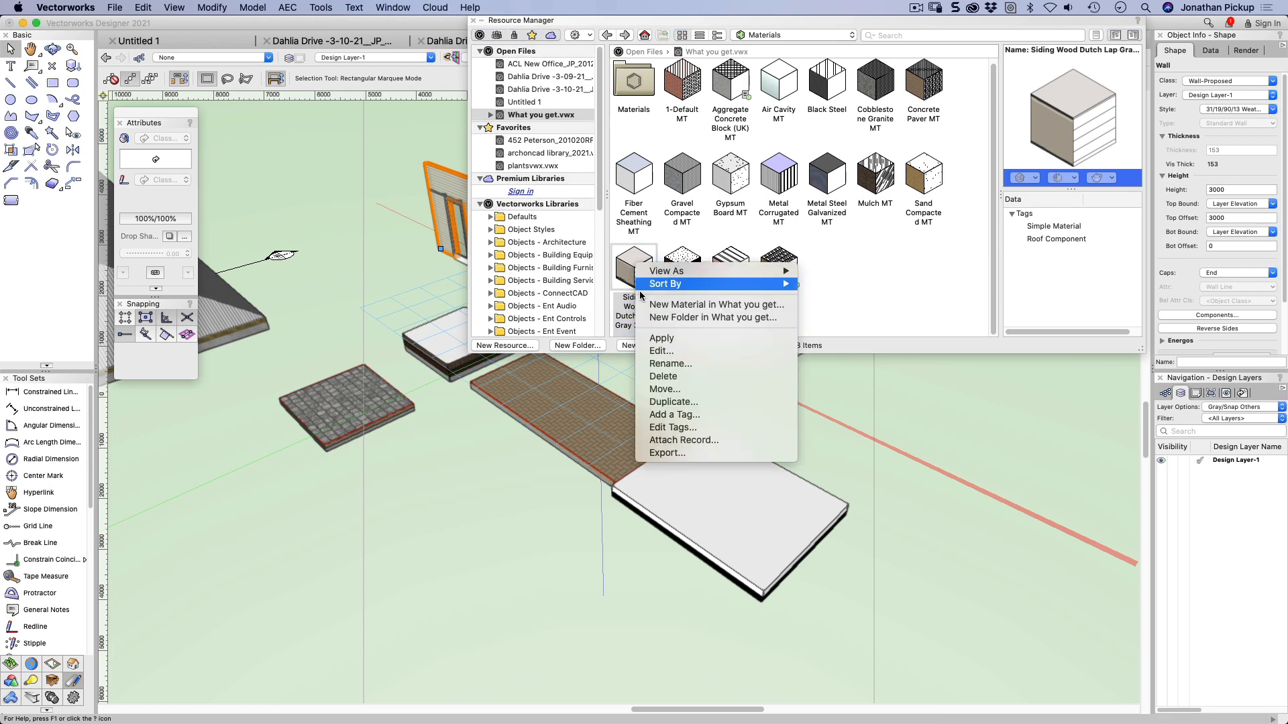
click(655, 350)
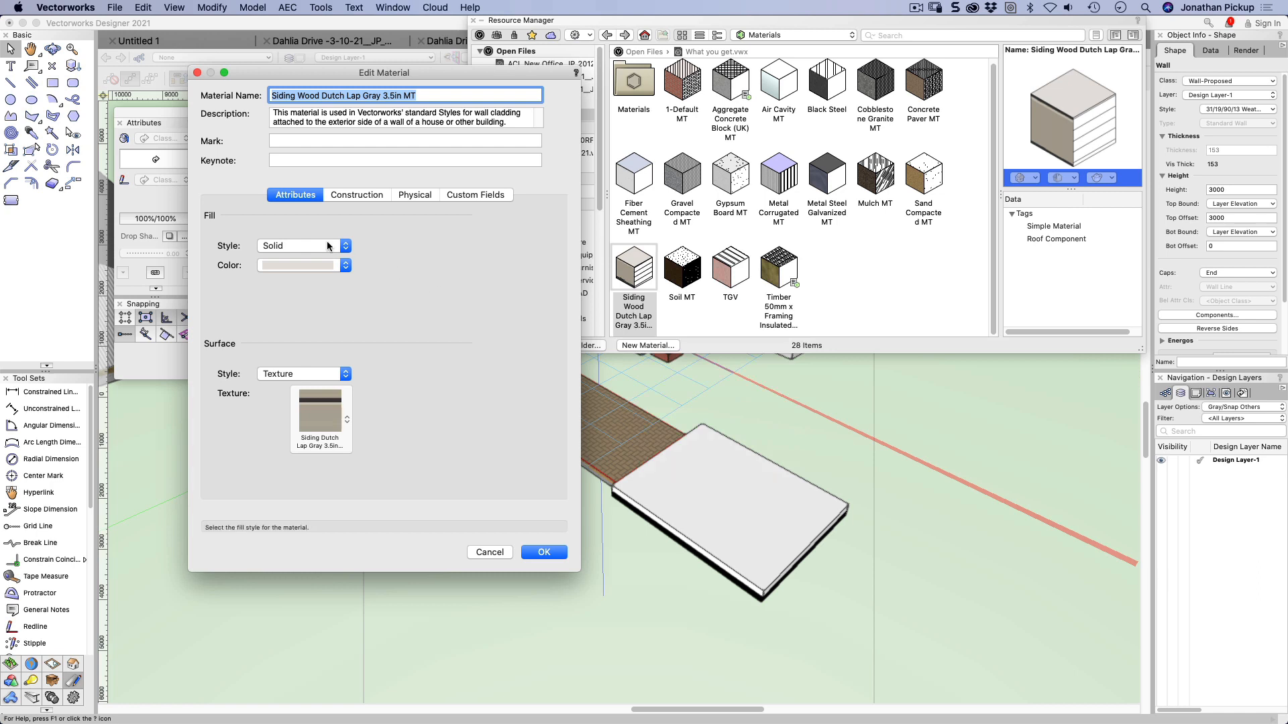
click(348, 197)
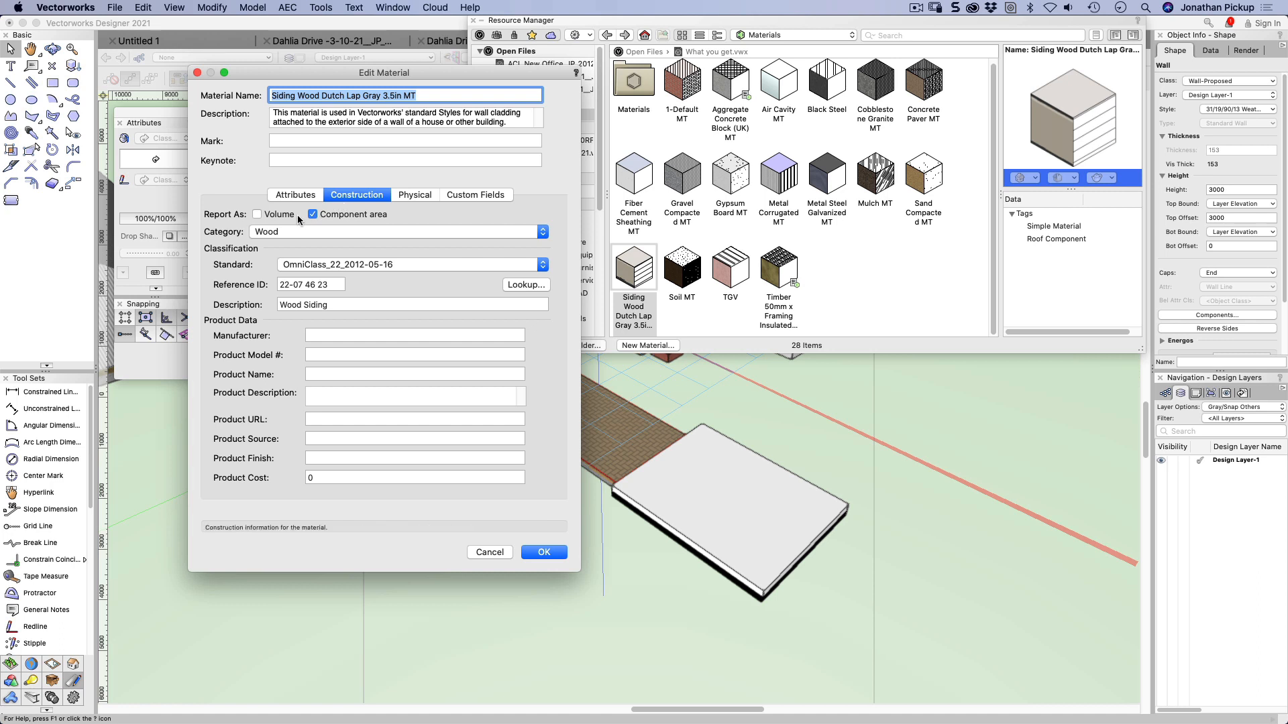
click(258, 215)
click(259, 214)
click(324, 215)
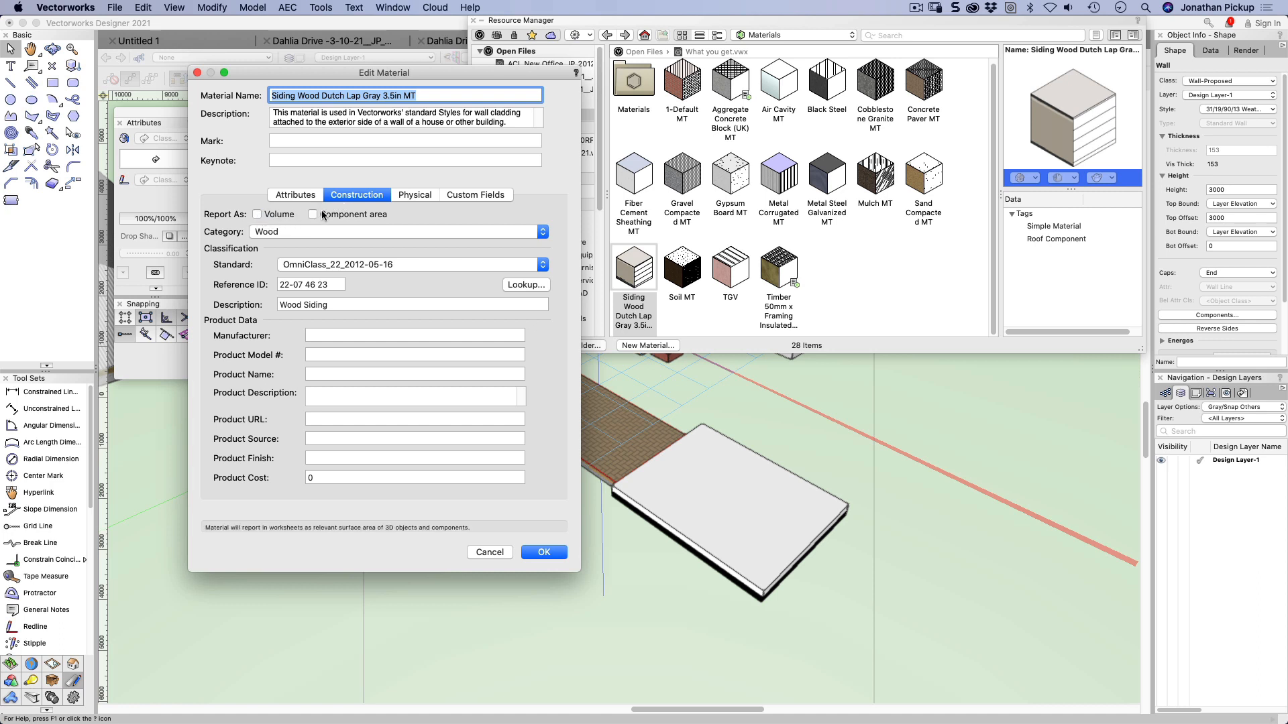
click(271, 214)
Review the siding material's physical properties, including its density, and accept the material settings
click(415, 195)
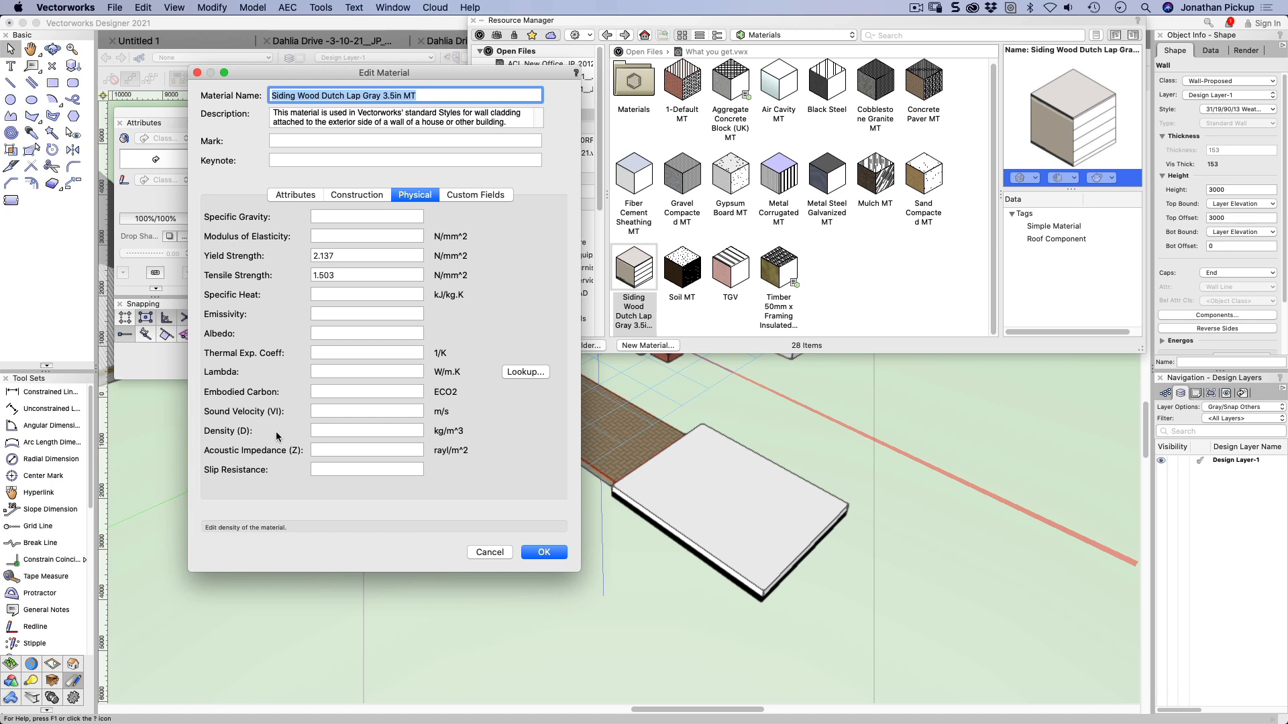
click(330, 431)
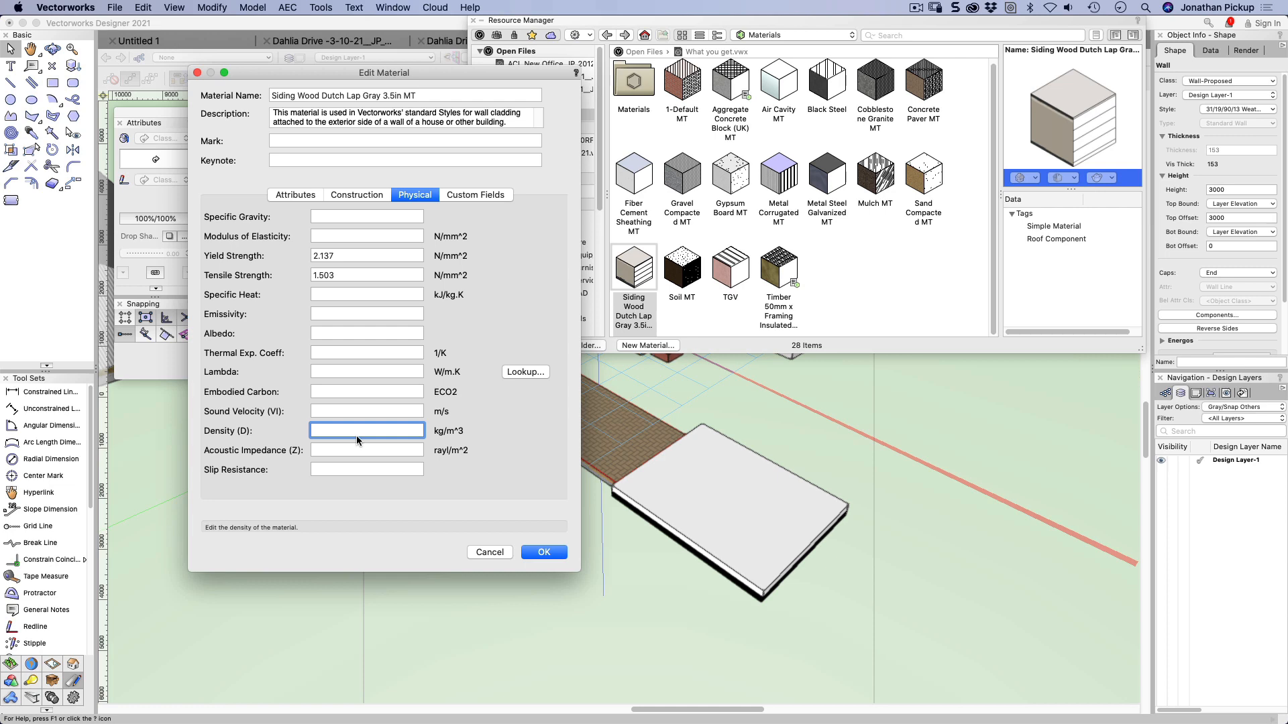
click(542, 552)
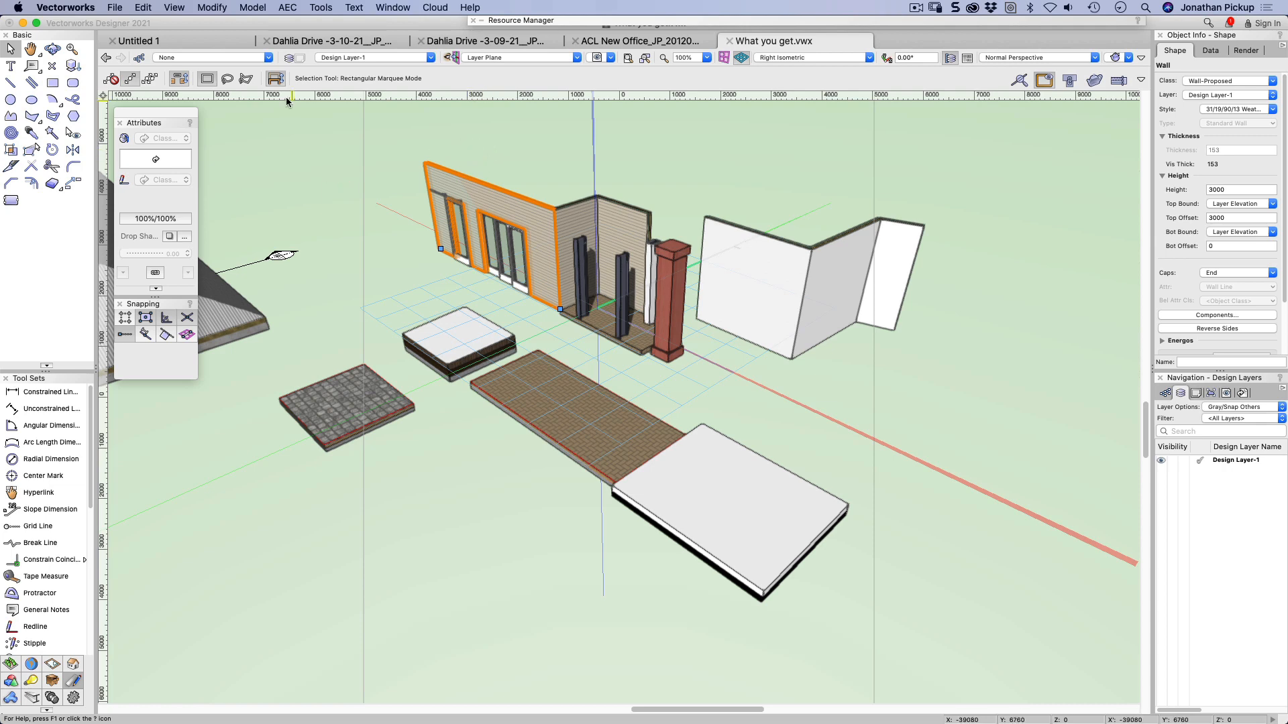
Create a report from the preformatted schedule Materials by Architectural Object - Database
click(320, 8)
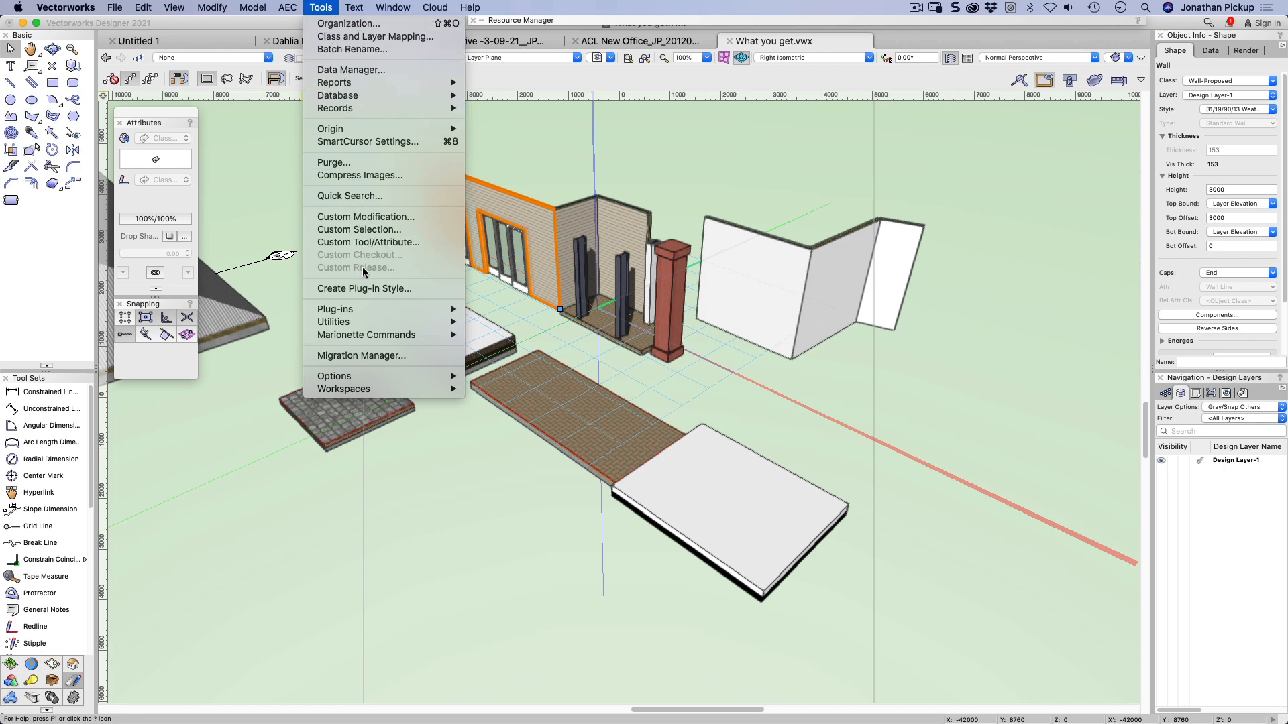
mouse_move(339, 87)
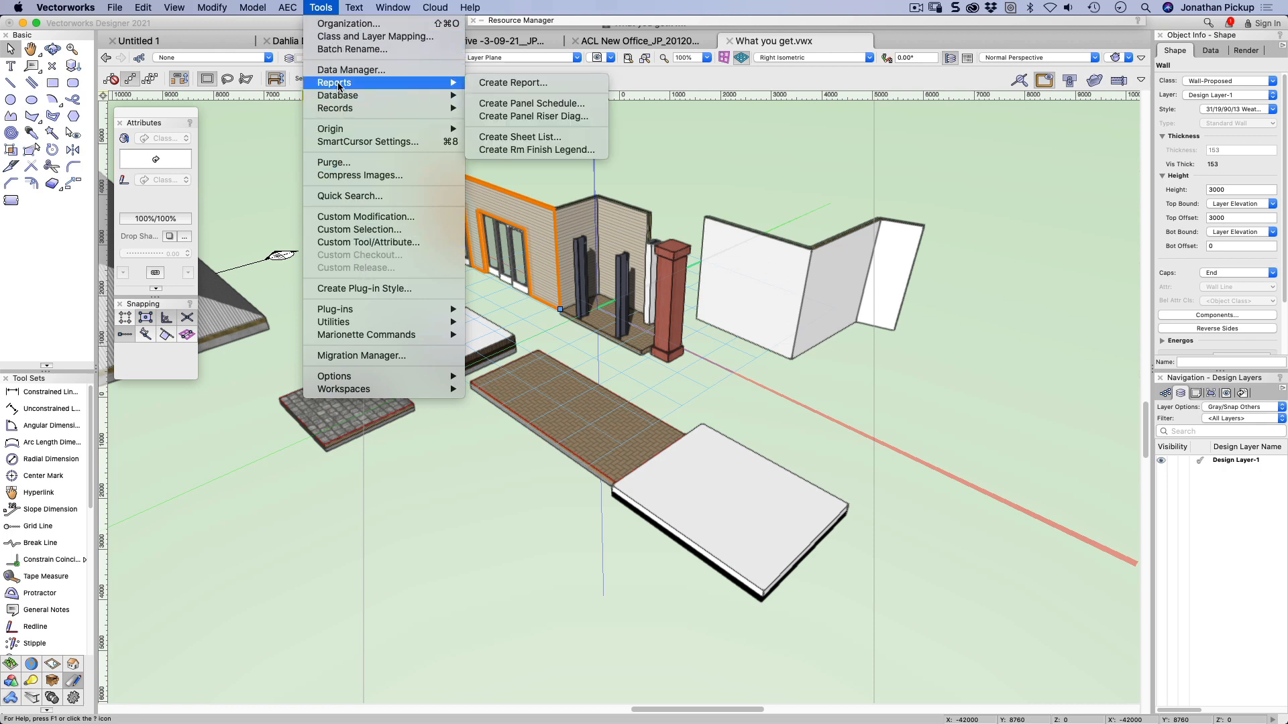
click(497, 83)
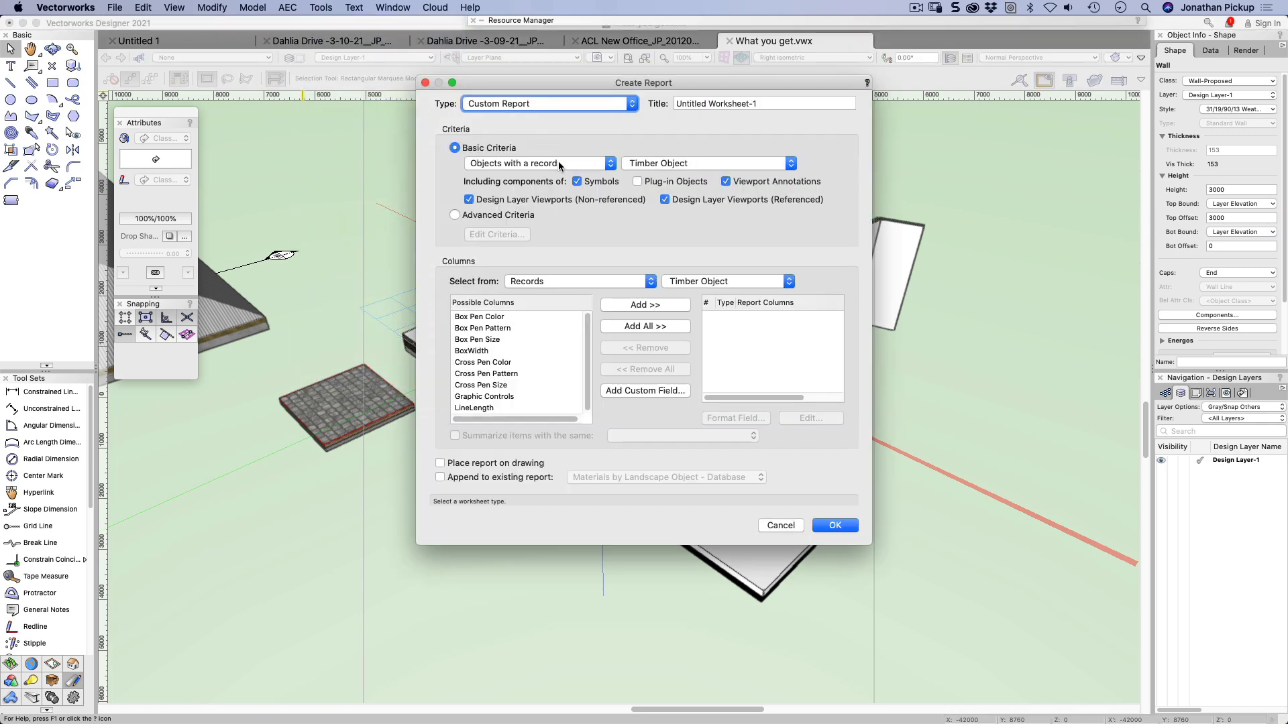
click(523, 104)
click(522, 116)
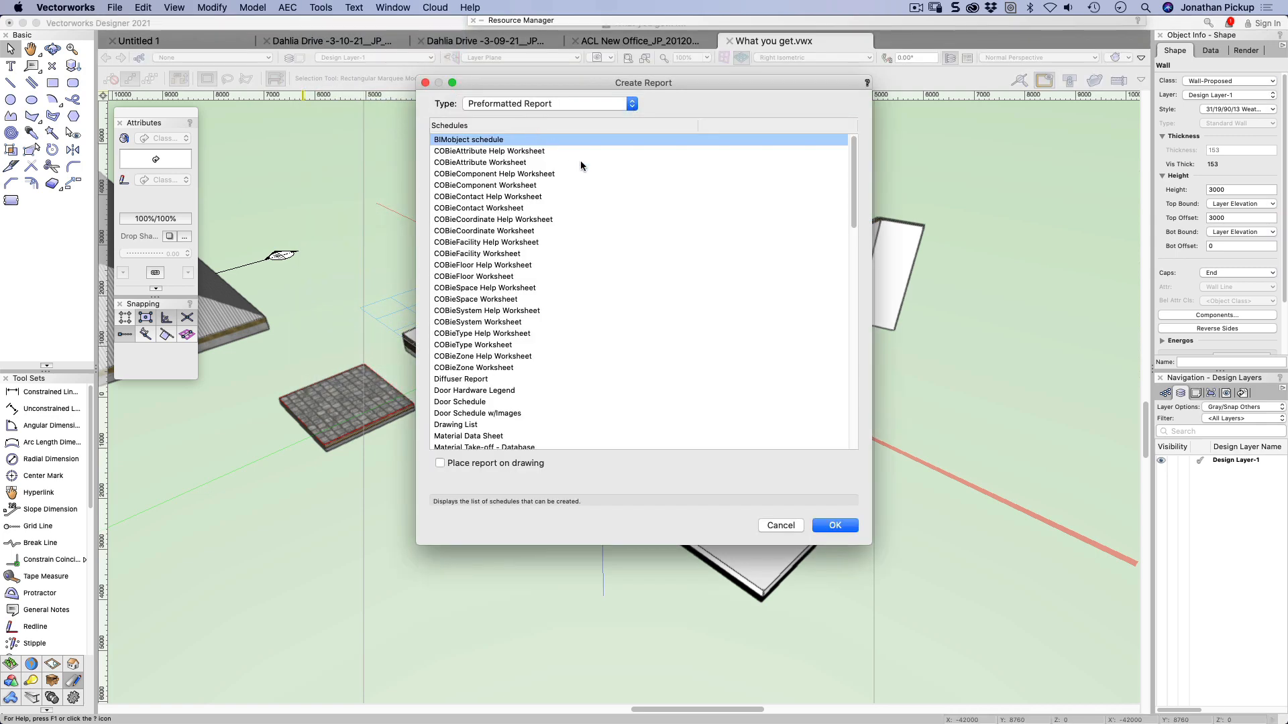
mouse_move(854, 176)
mouse_down()
mouse_move(849, 270)
mouse_move(826, 252)
mouse_up()
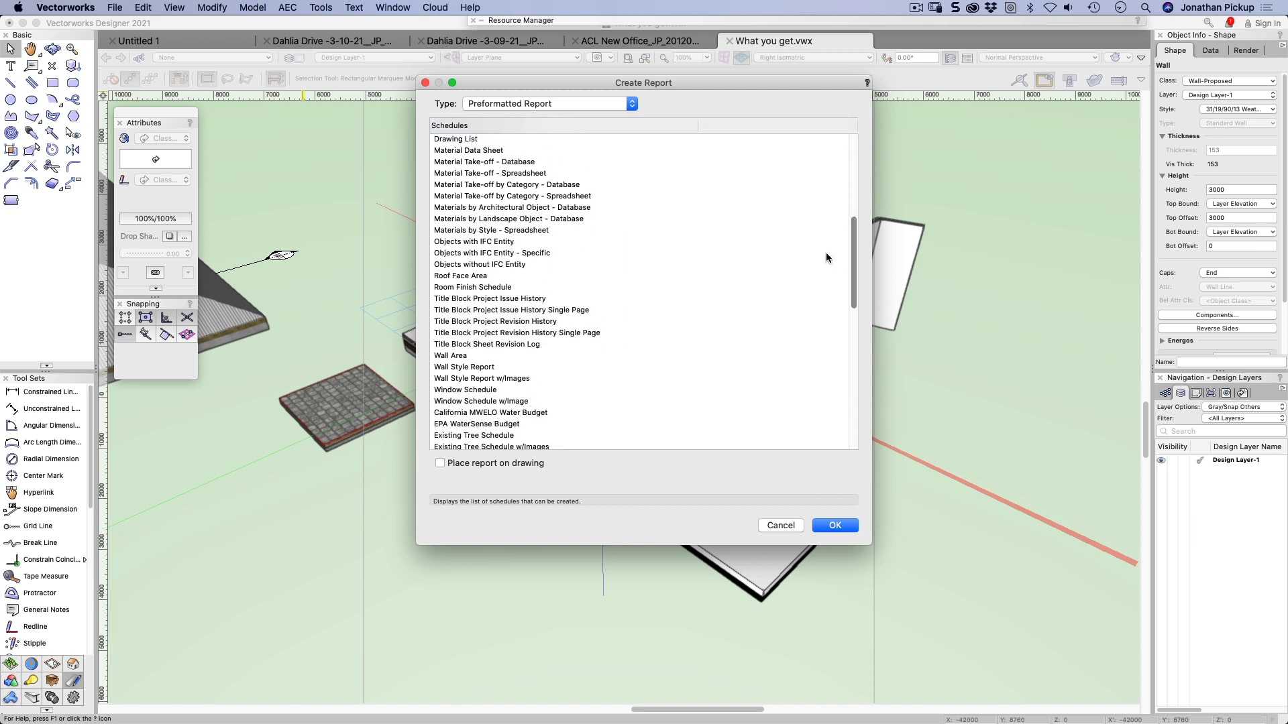
click(492, 209)
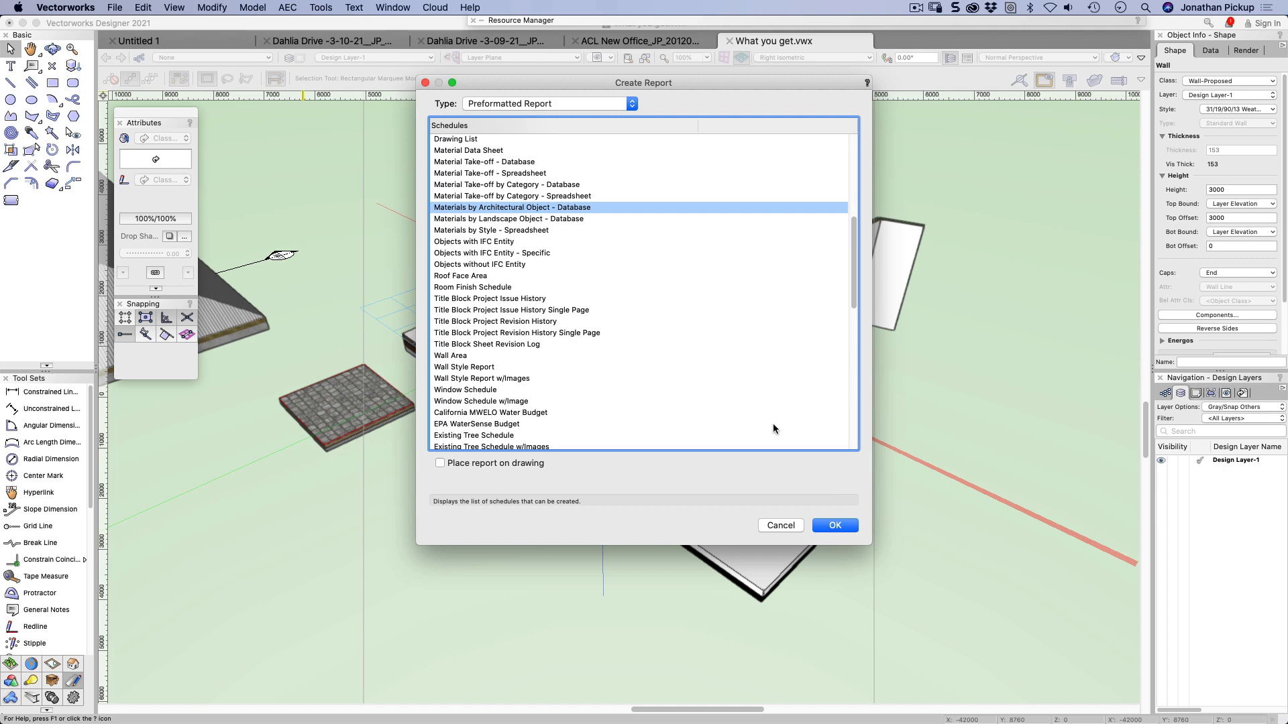
click(846, 526)
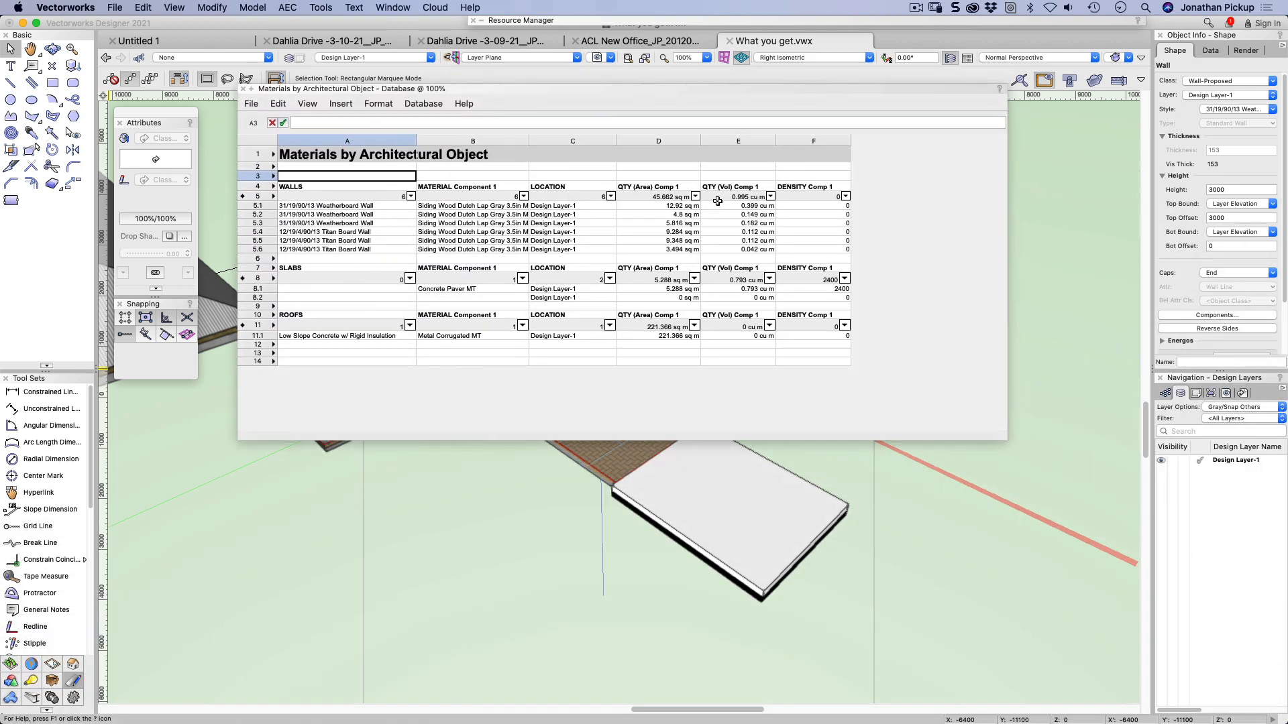
Examine the weatherboard wall rows listed in the report's walls section
click(312, 207)
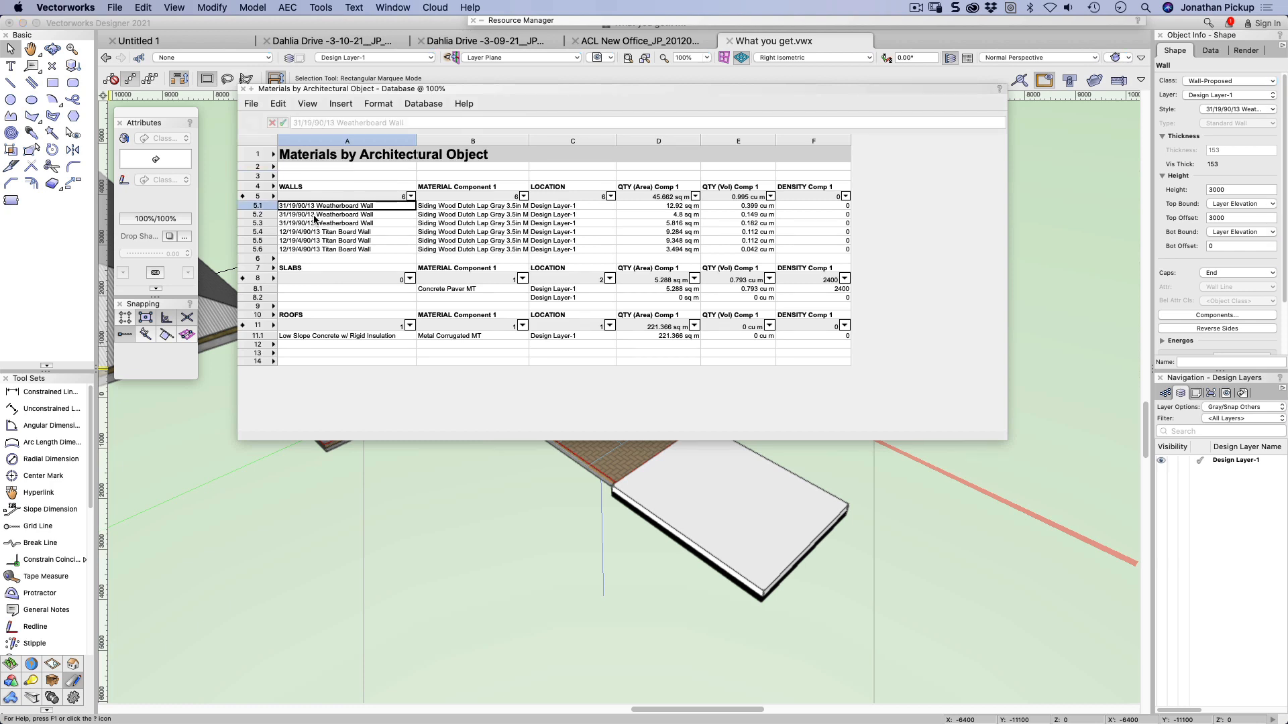
click(314, 214)
click(322, 207)
mouse_move(668, 20)
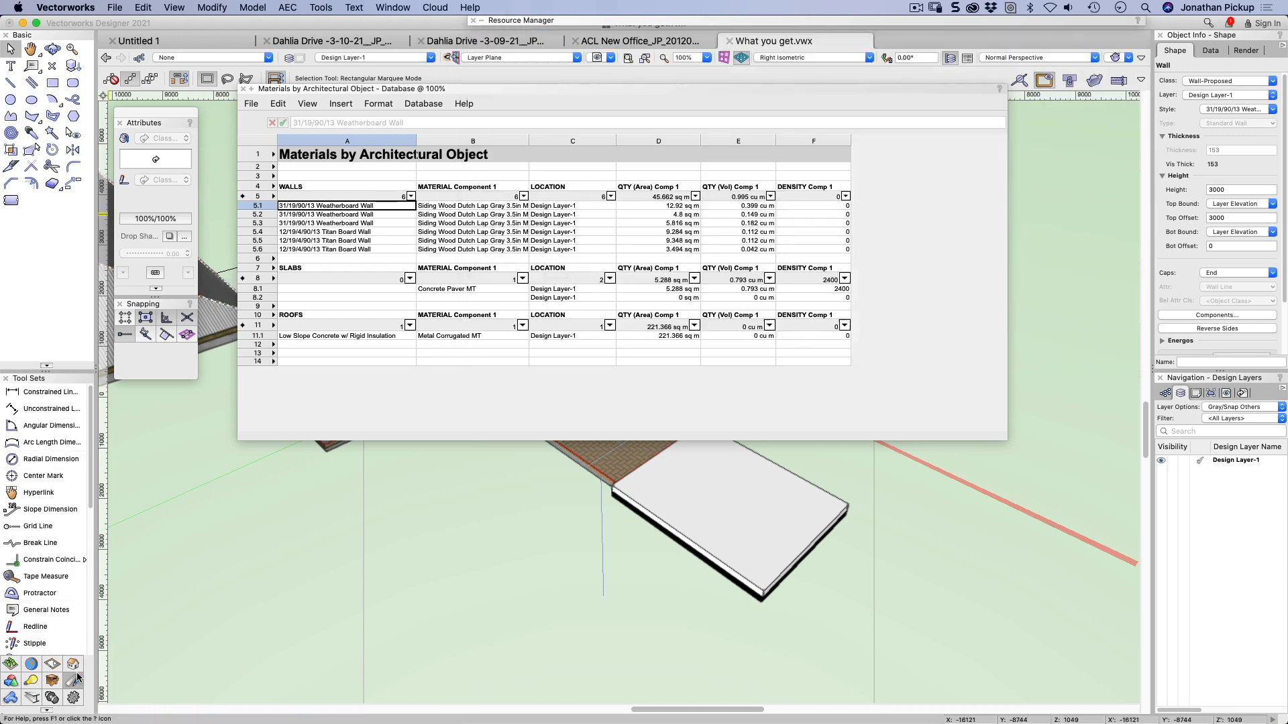
Draw a zigzag run of four connected walls in the archoncad library's 120 Internal Block style, ending with a segment about 918 mm long
click(10, 664)
click(30, 392)
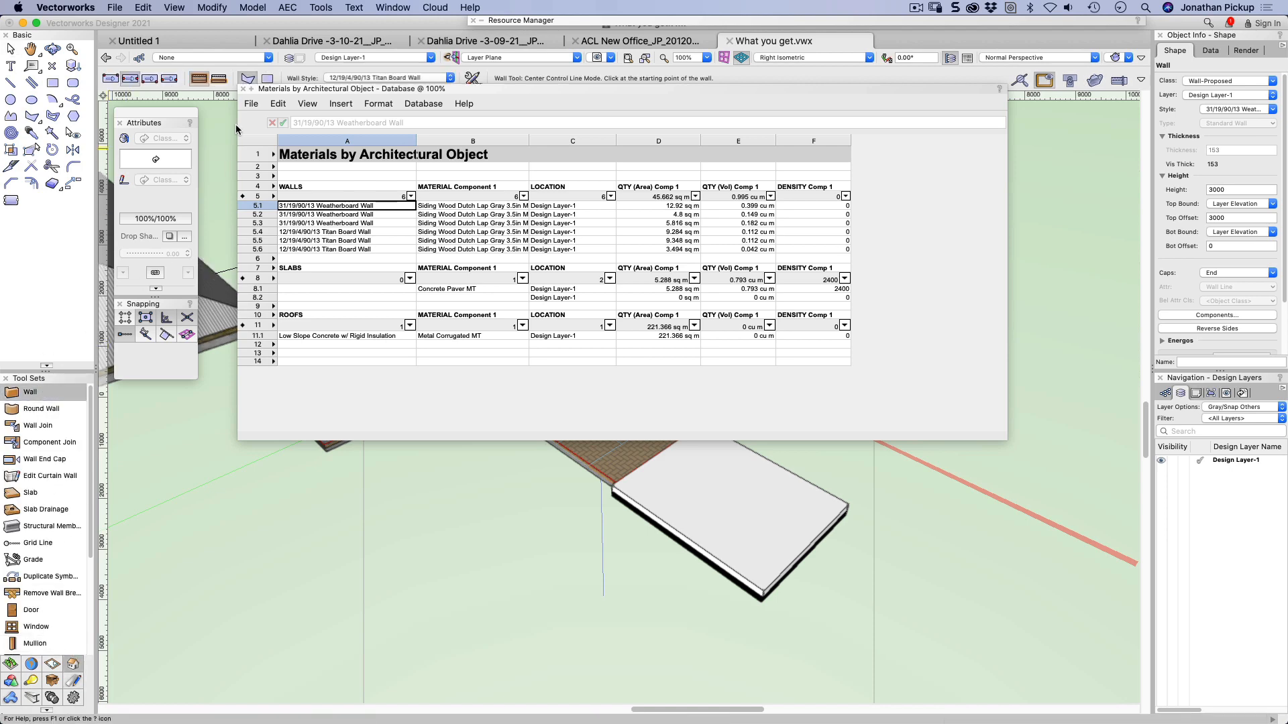
click(336, 78)
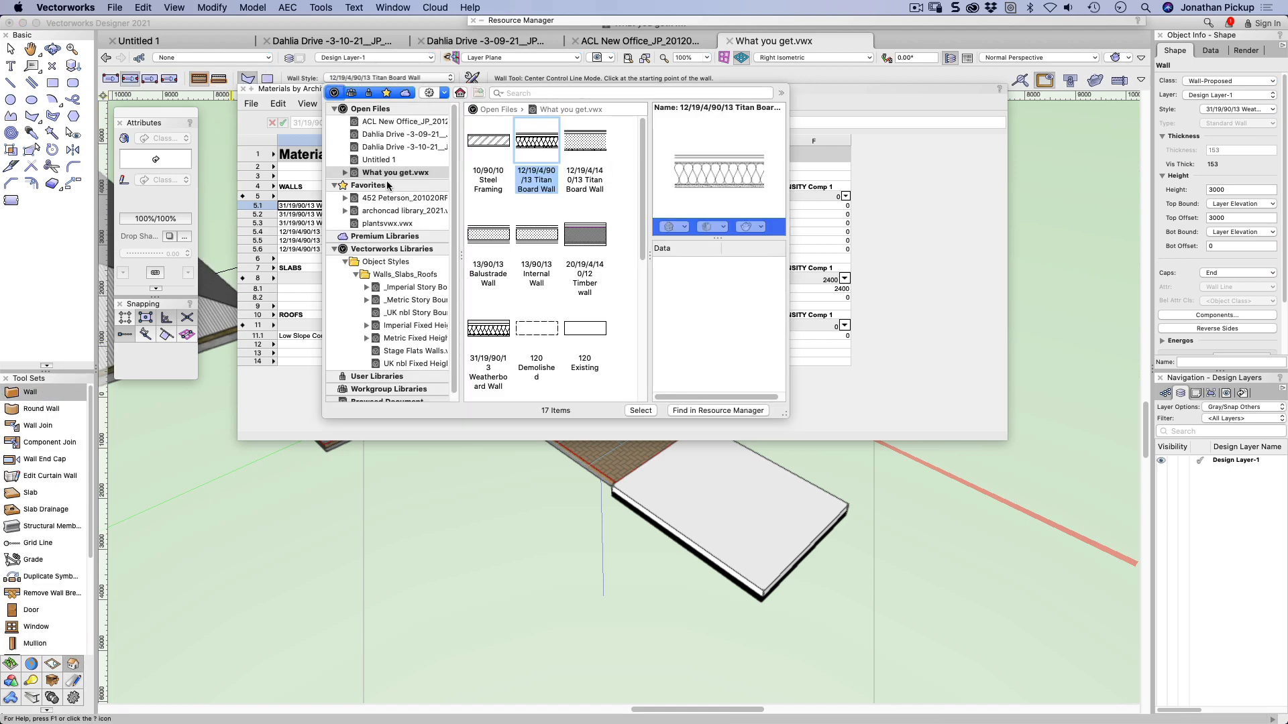
click(370, 212)
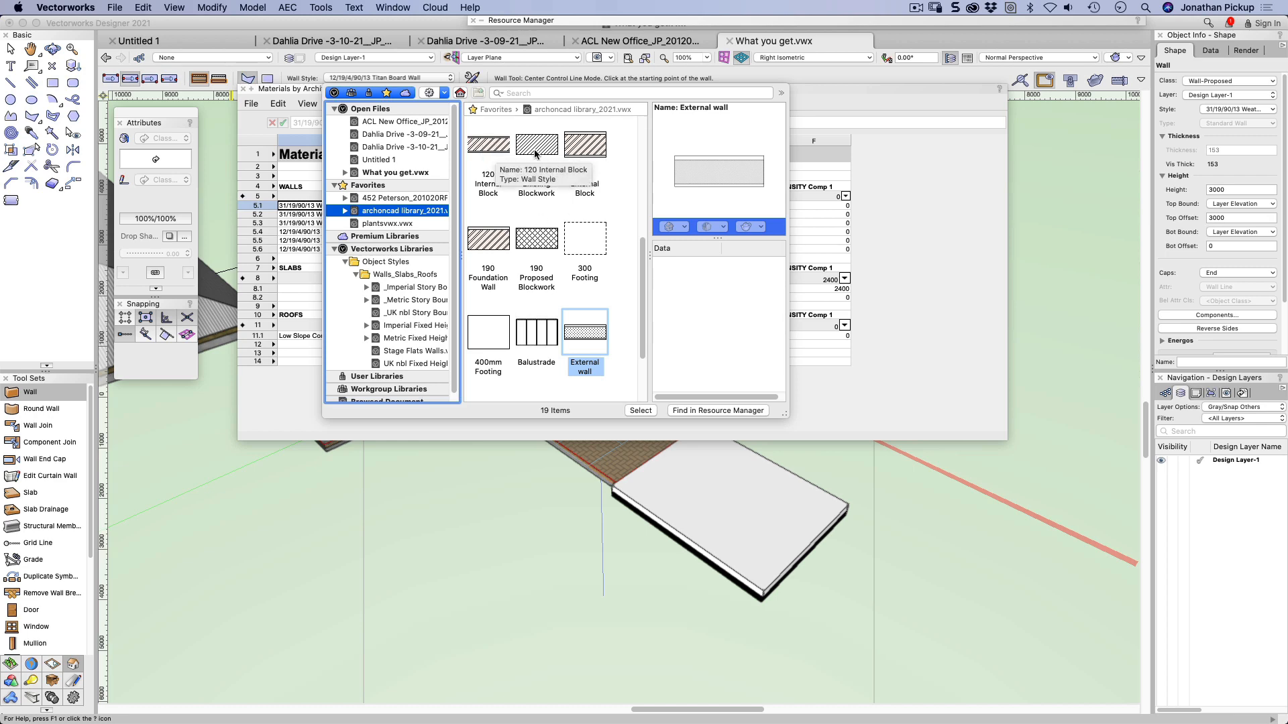
click(488, 148)
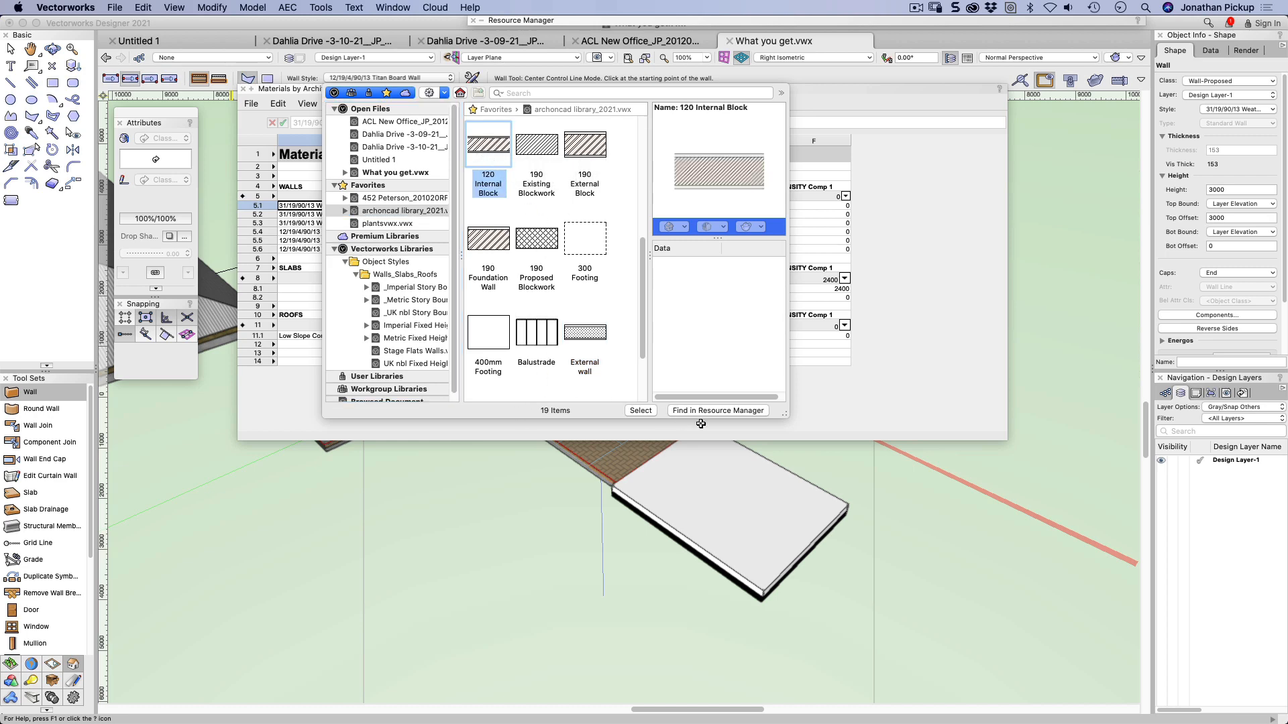
click(639, 411)
click(216, 493)
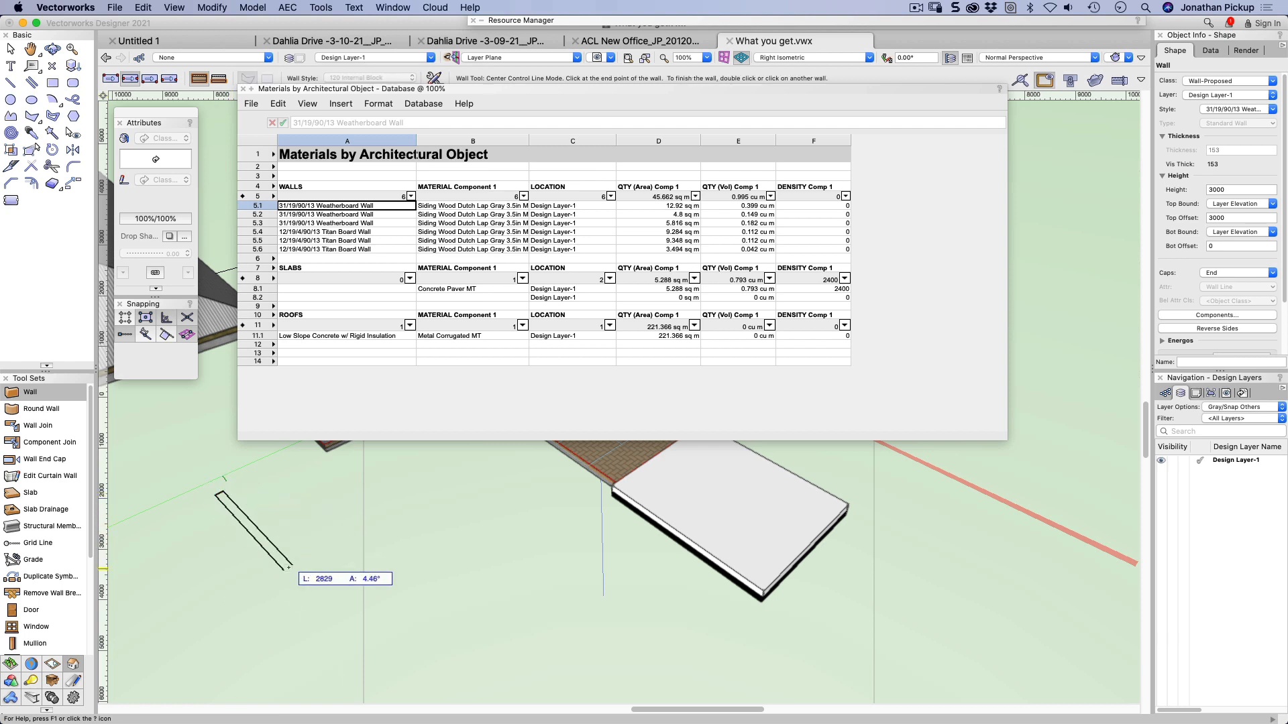
click(288, 572)
click(400, 506)
click(487, 575)
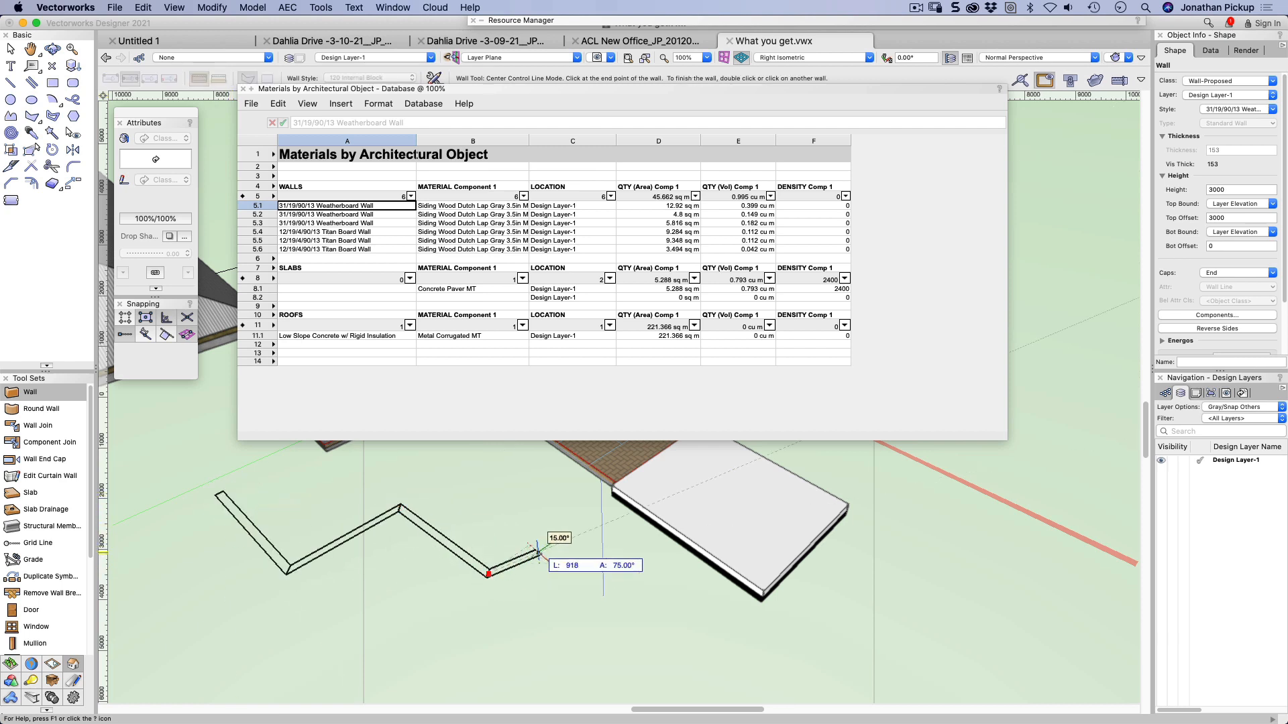
double_click(540, 552)
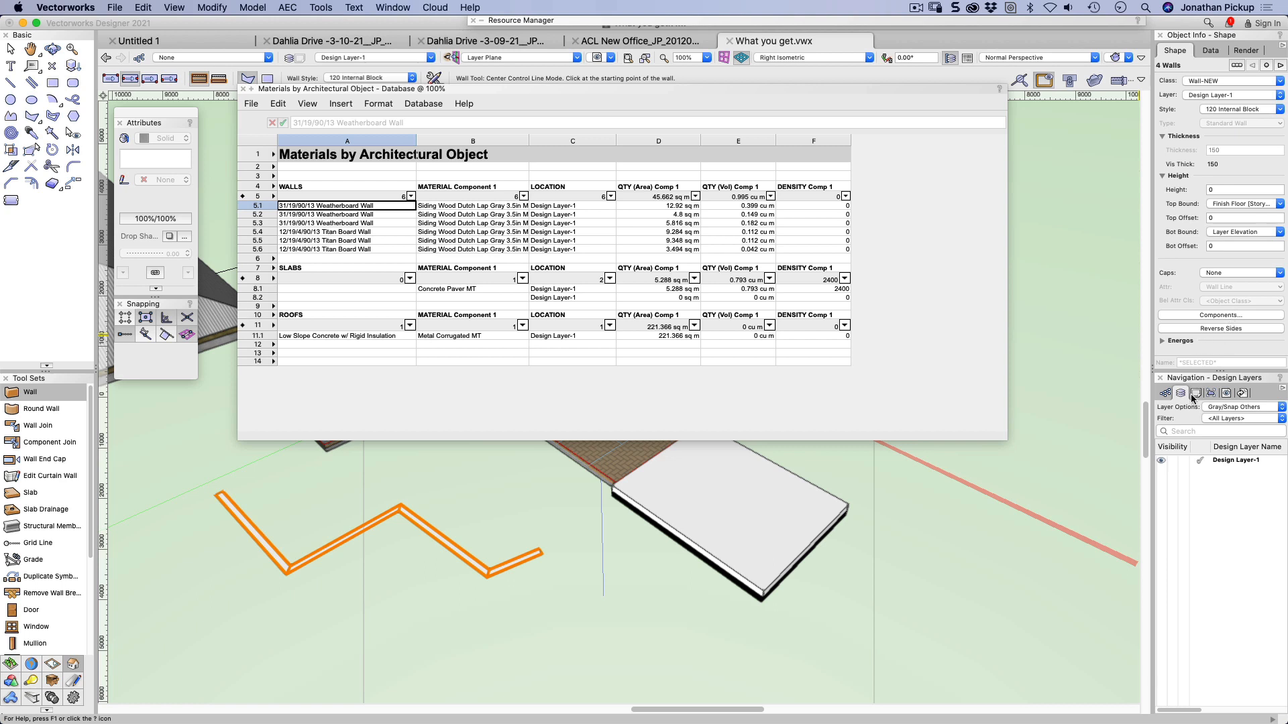
Set the four new walls' height to 3000 and their top bound to Layer Elevation
click(1226, 191)
text(3000)
key(Return)
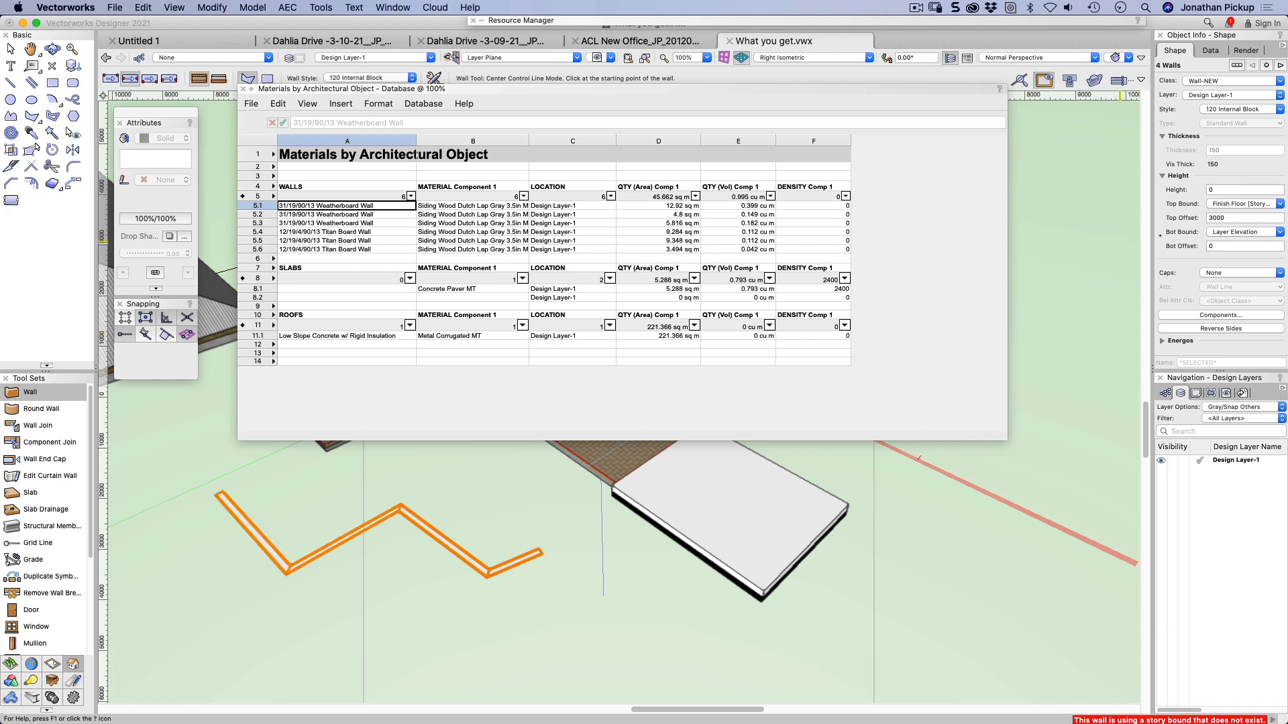
click(1243, 205)
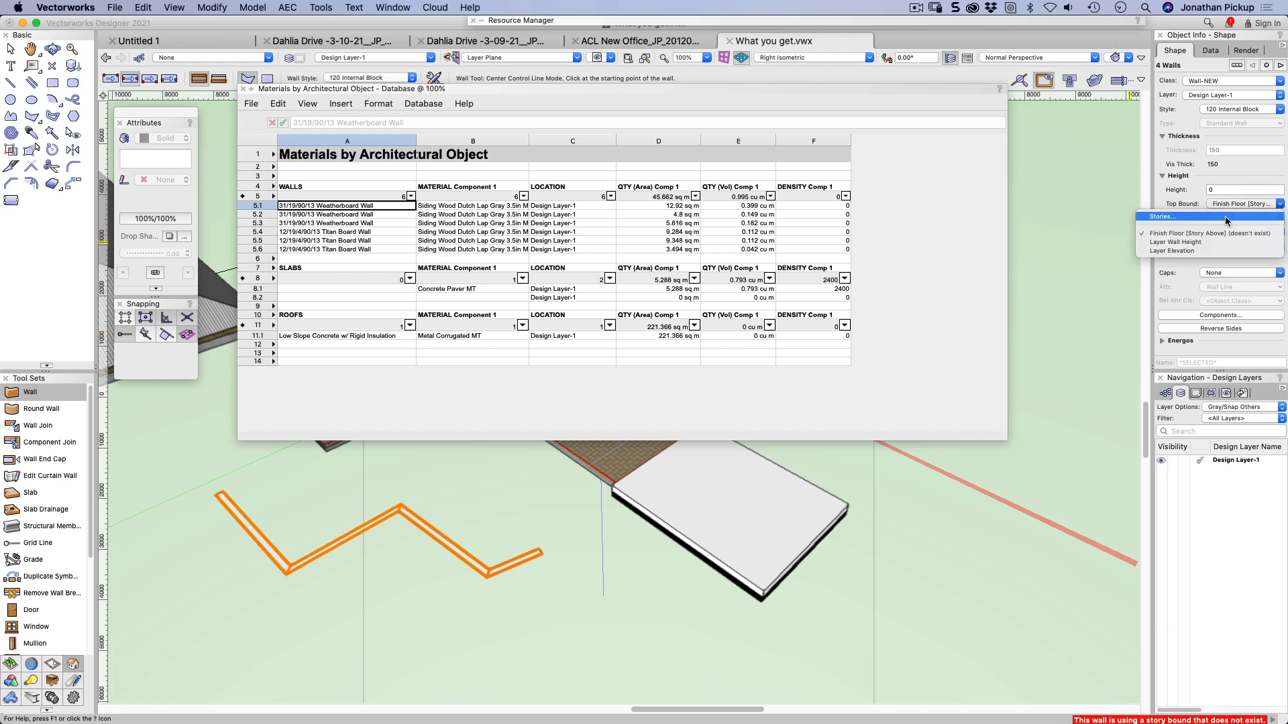
click(1208, 251)
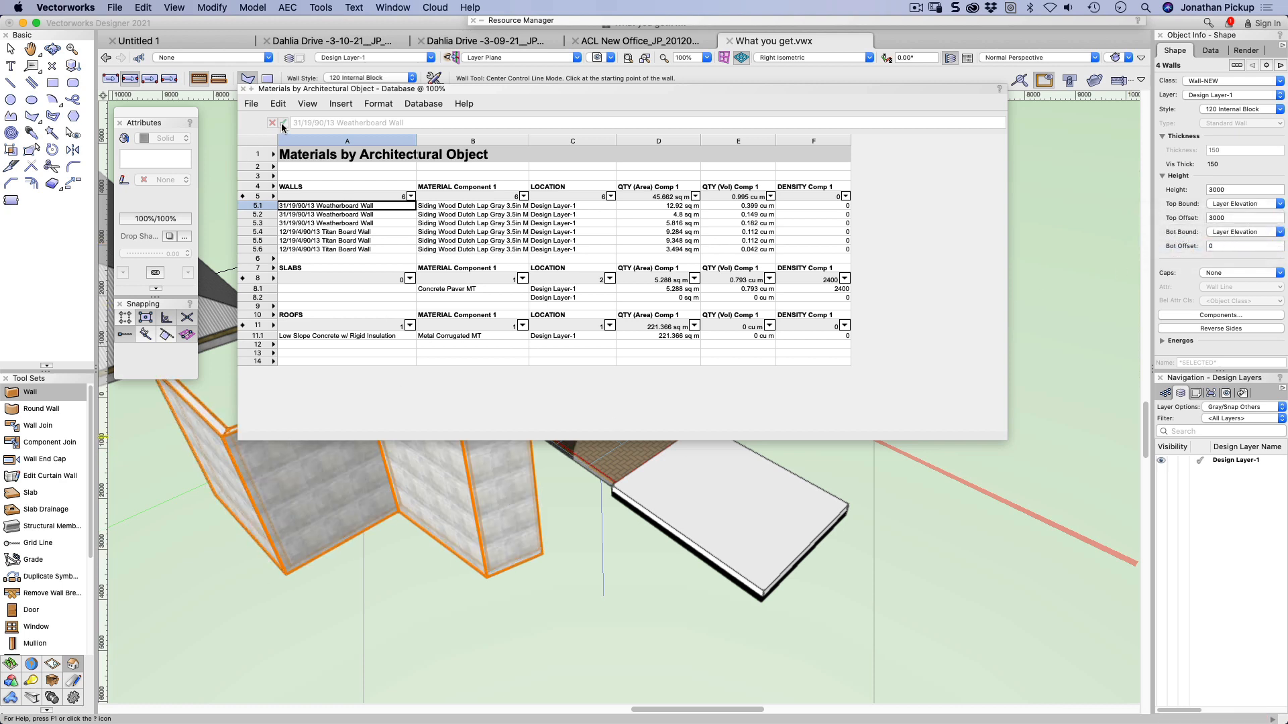
Recalculate all worksheets to refresh the Materials by Architectural Object report
click(250, 103)
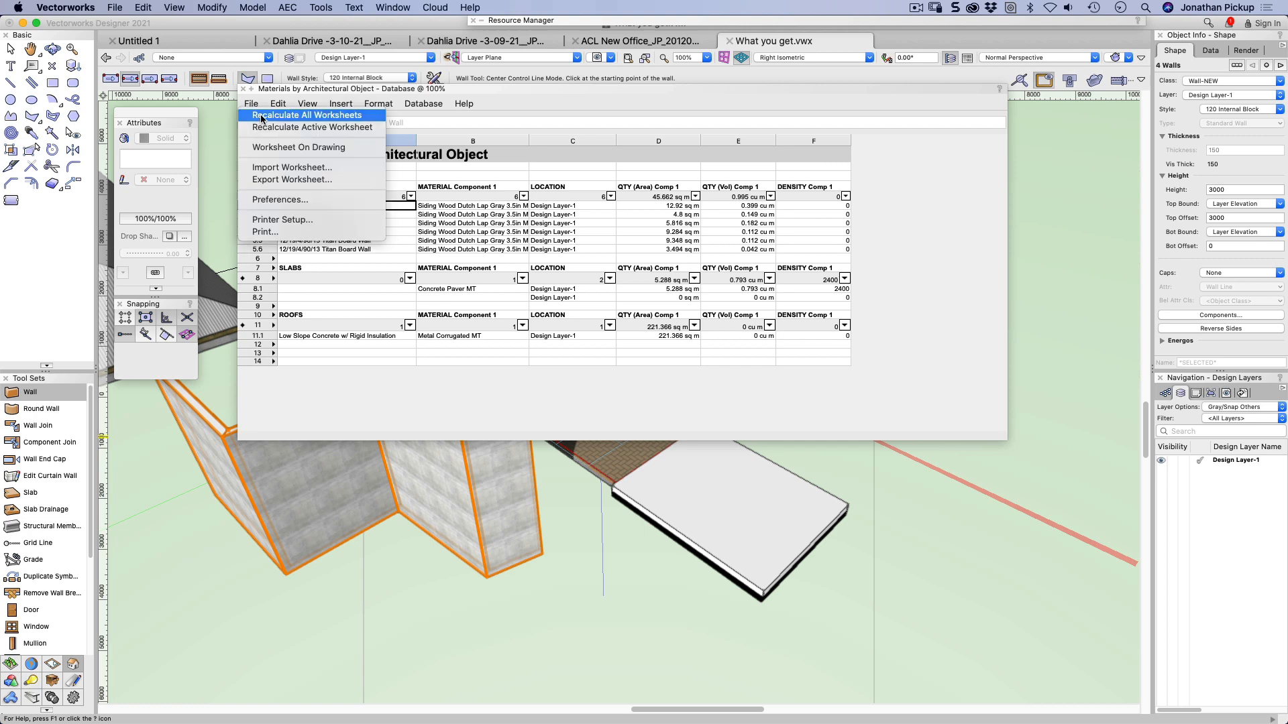
click(260, 118)
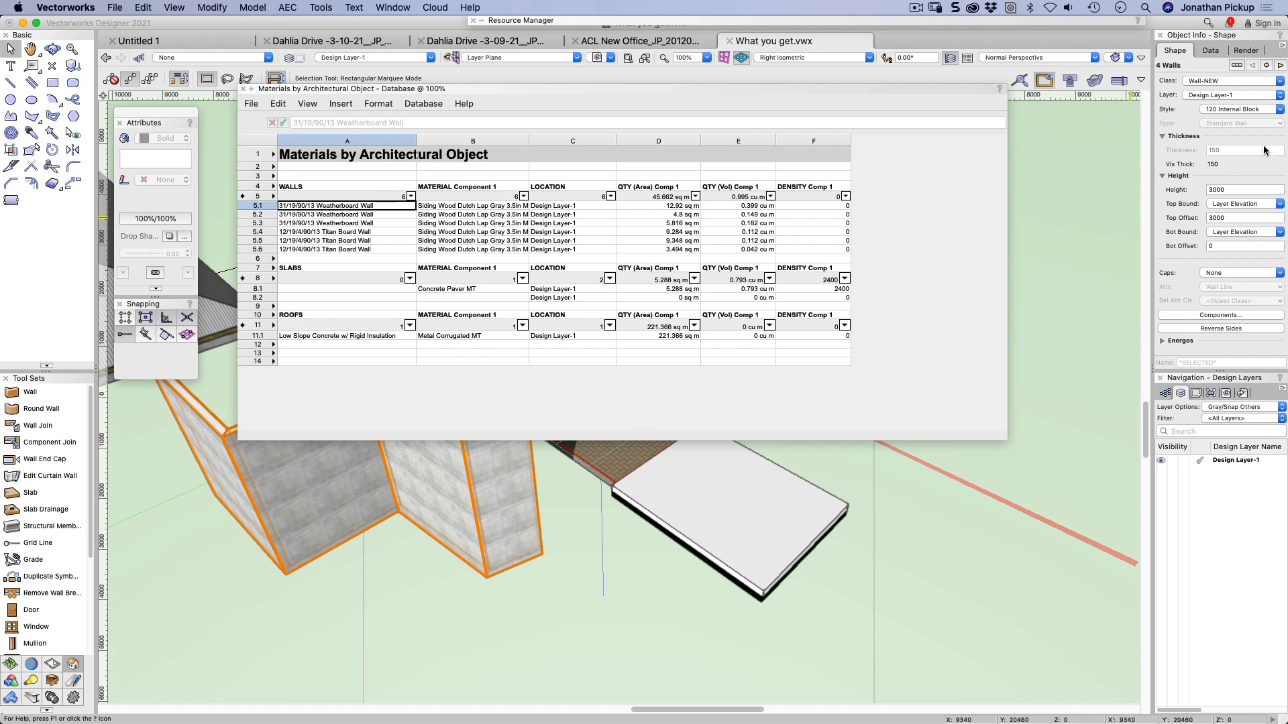
Edit the selected walls' 120 Internal Block style and enable a material for its first Plaster component
click(1233, 109)
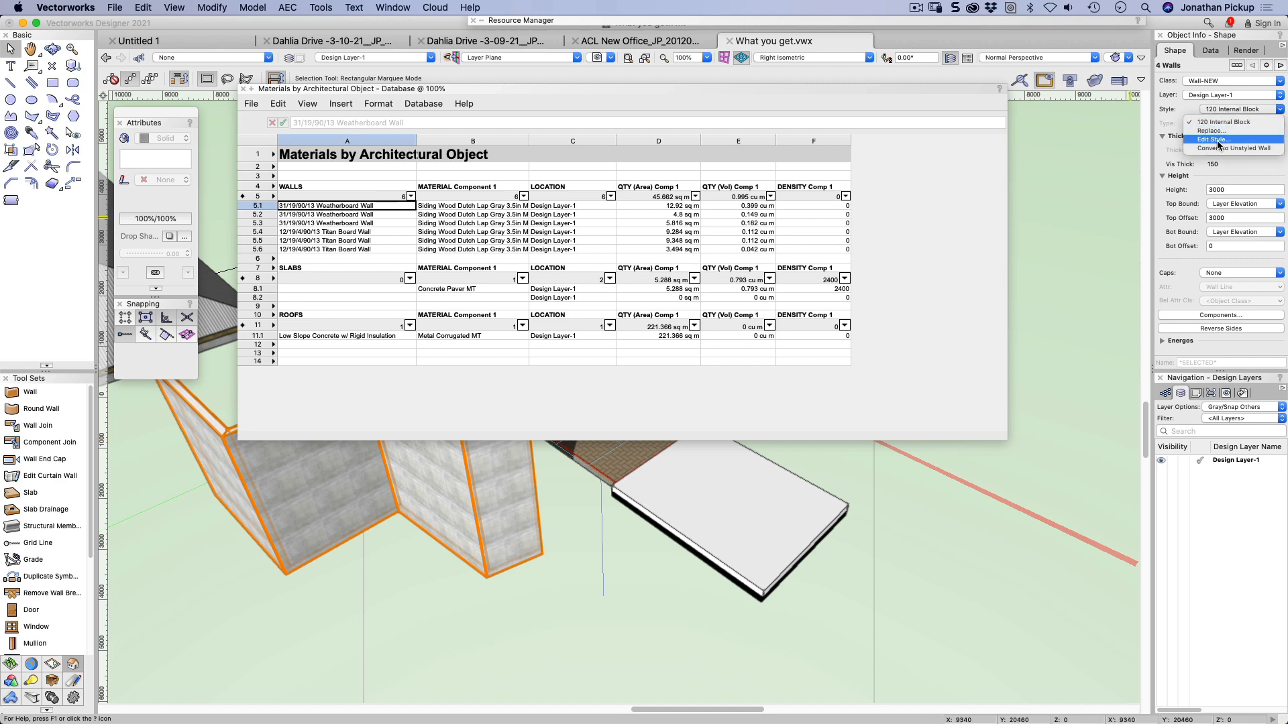
click(1215, 139)
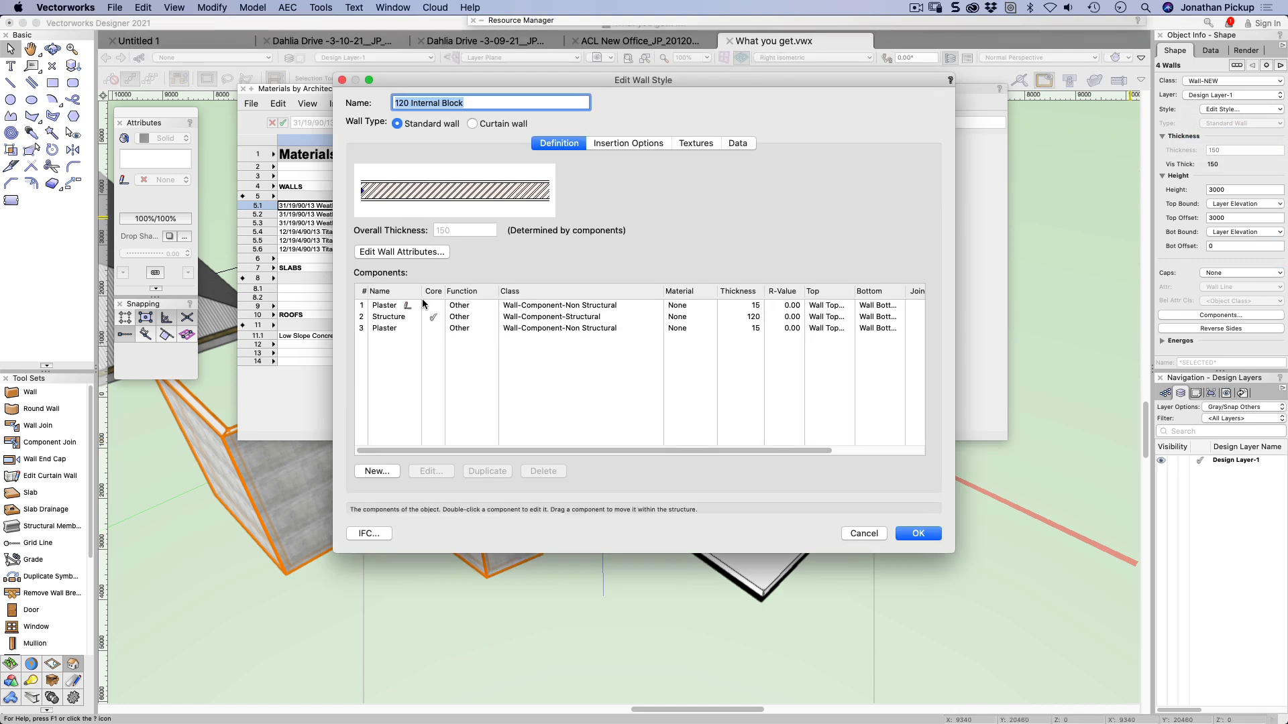
double_click(527, 305)
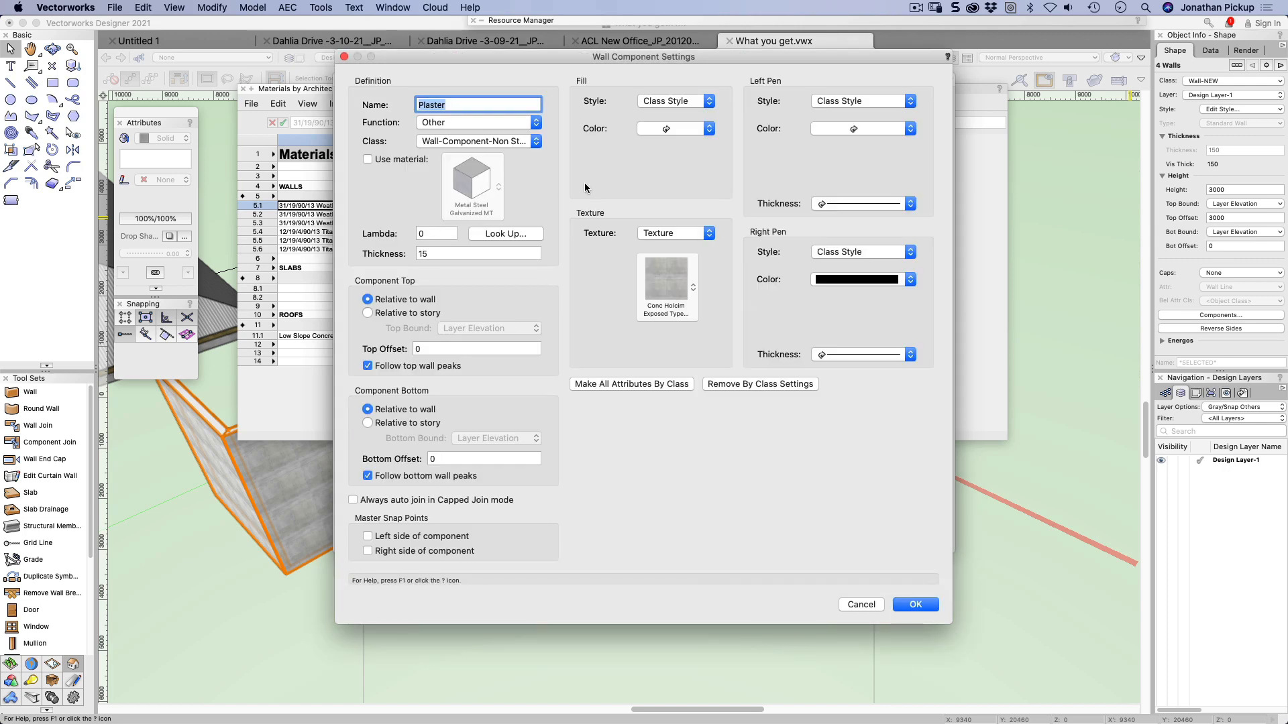
click(391, 162)
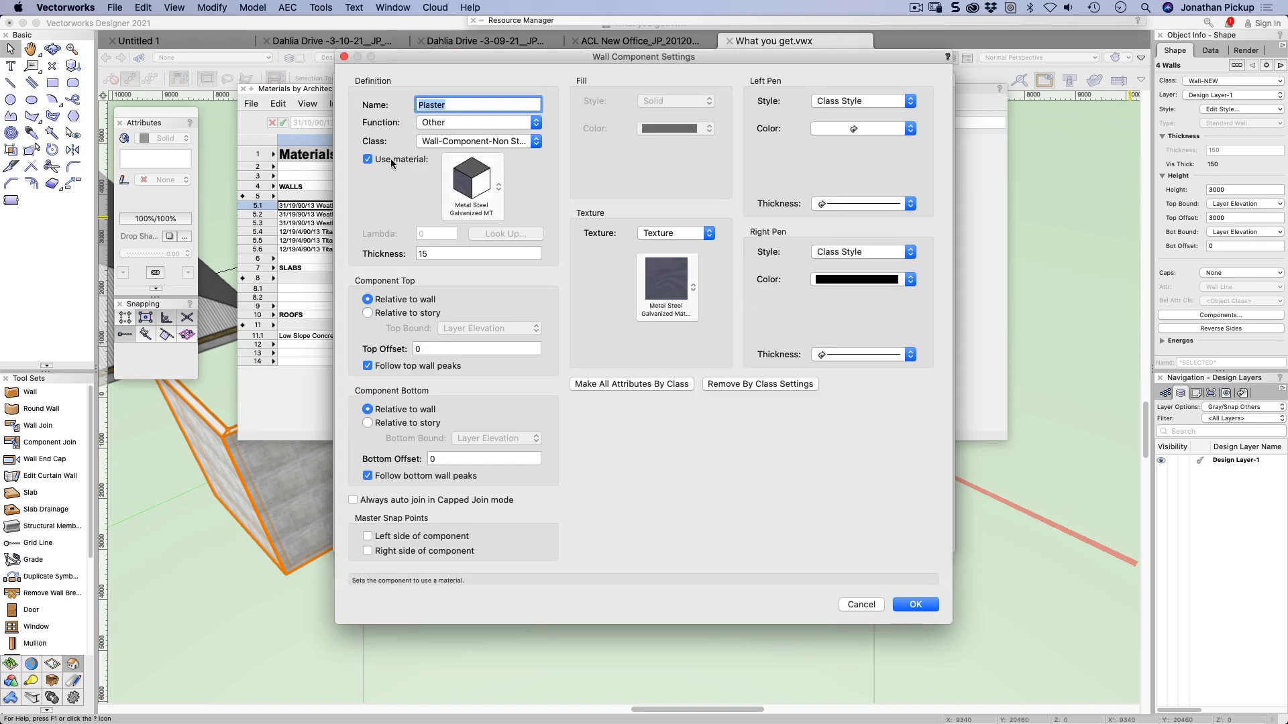
click(488, 190)
Search the current file's materials for plaster and for stucco
click(640, 233)
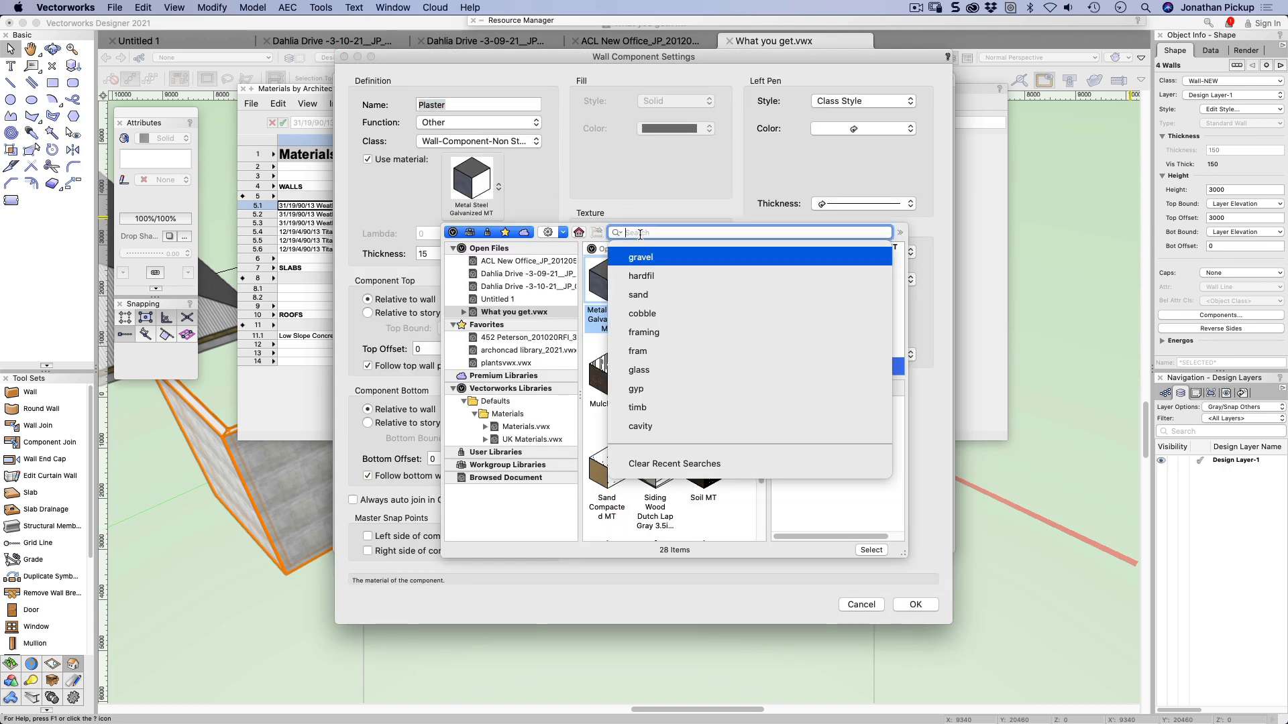
text(pl)
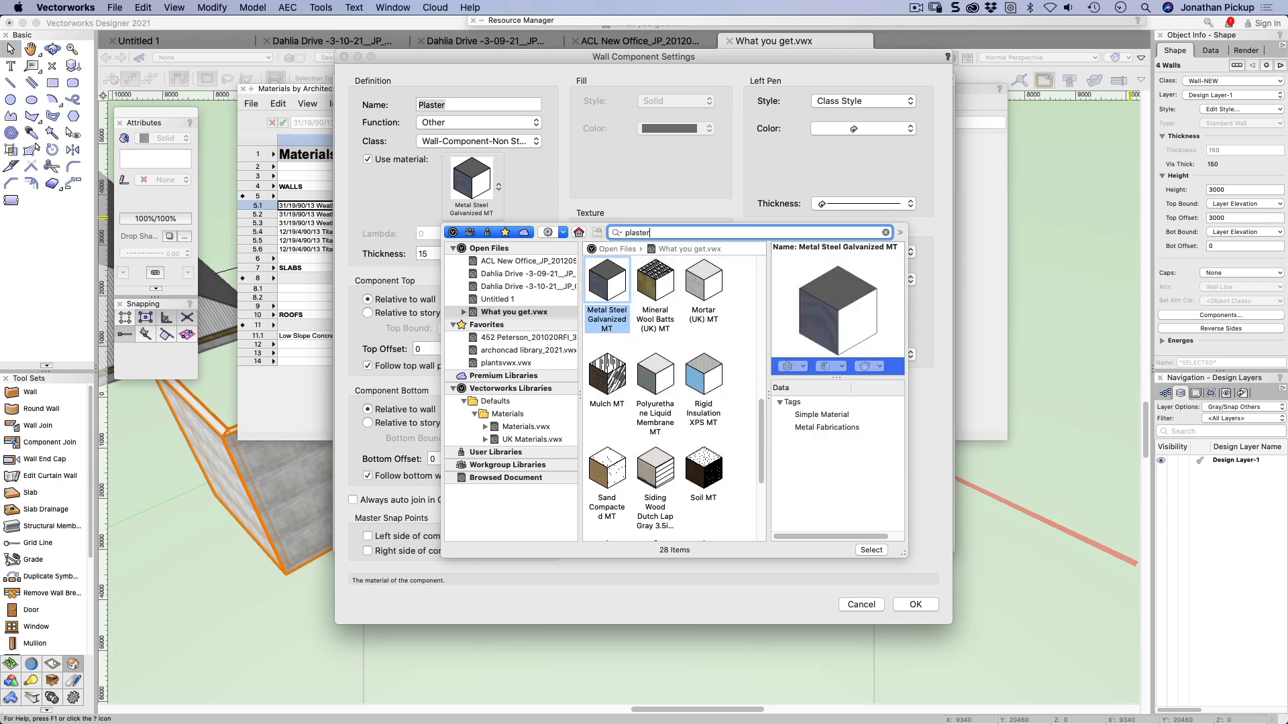
text(aster)
key(Return)
key(BackSpace)
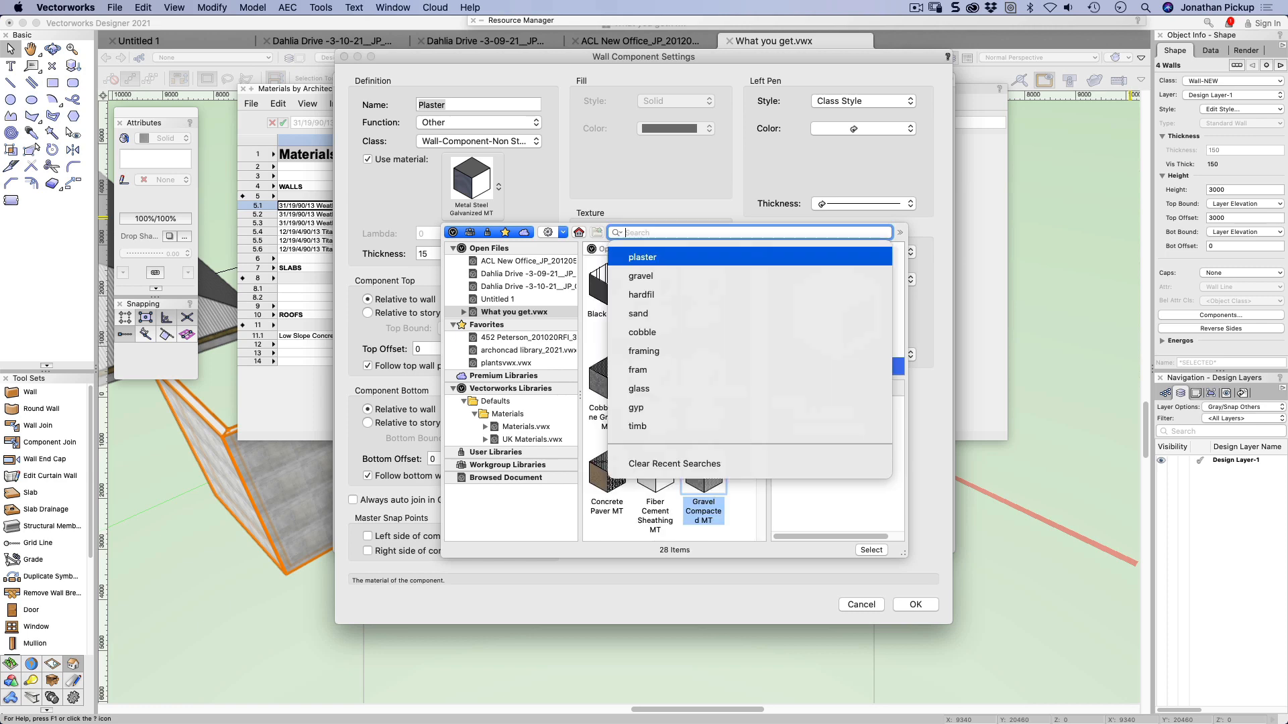
text(stucco)
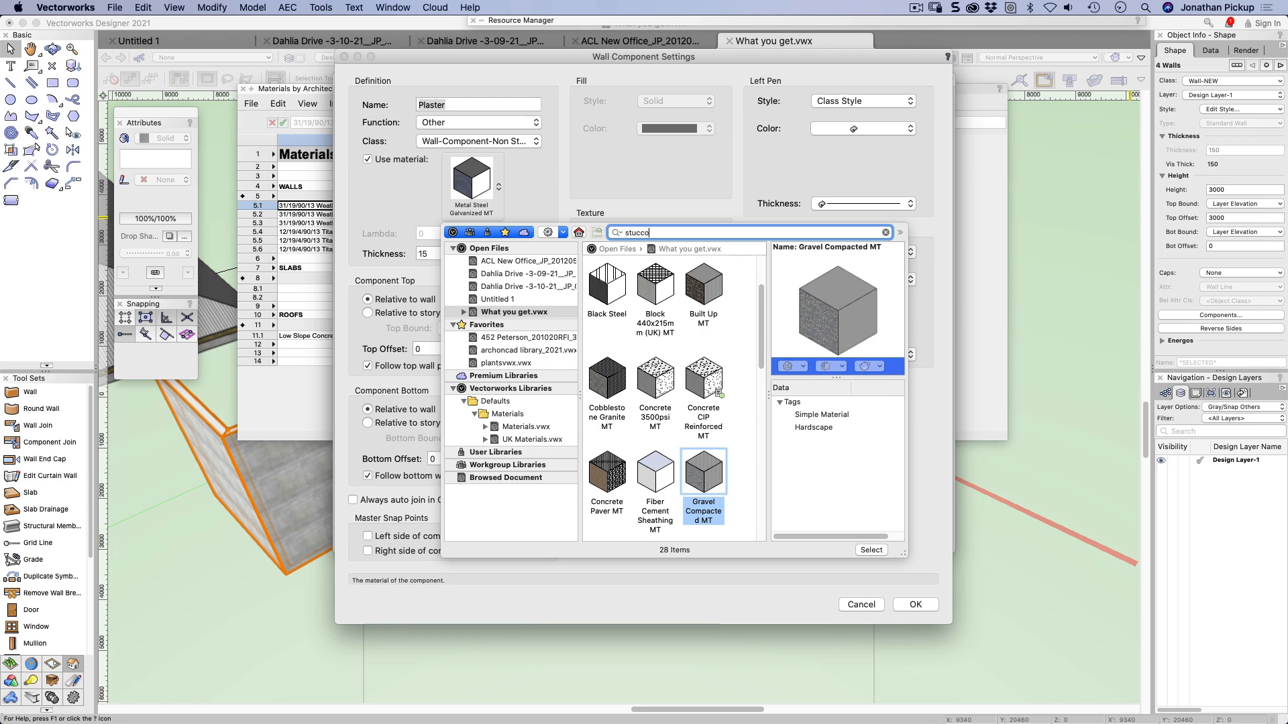
key(Return)
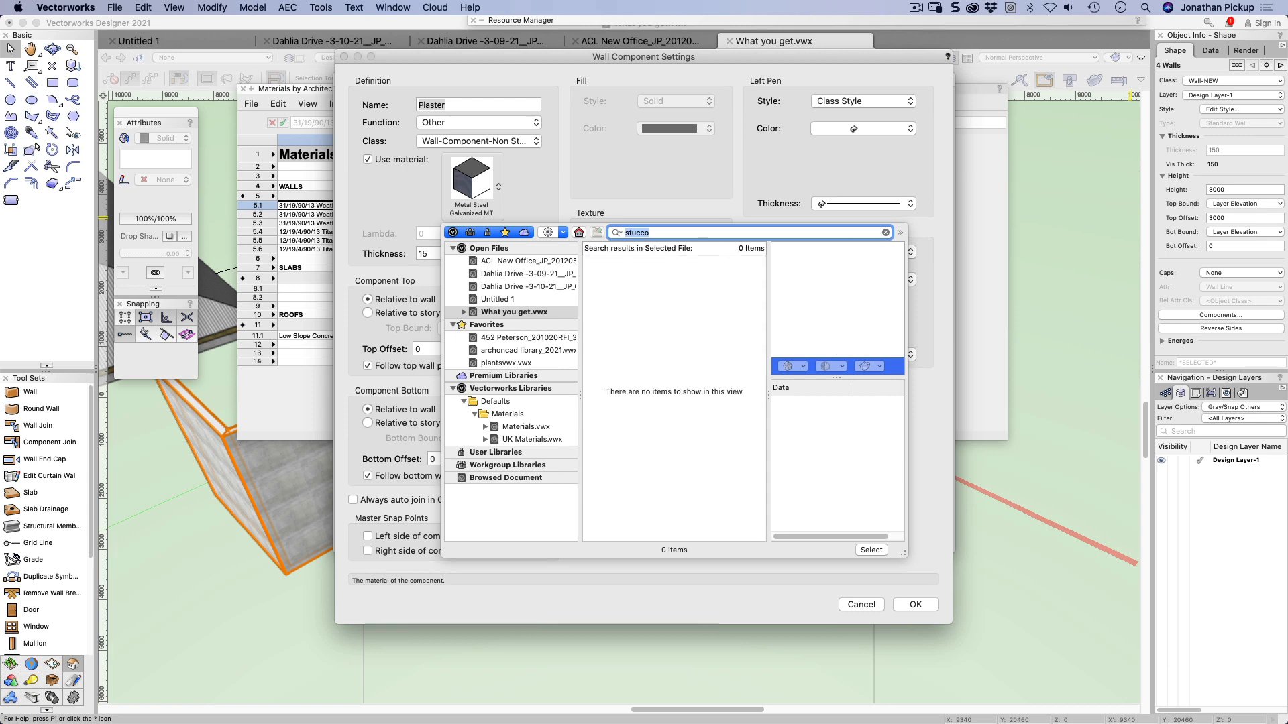
key(BackSpace)
Search everywhere for stucco and assign Cement Stucco MT to the first Plaster component, replacing the conflicting hatch in the document
click(627, 255)
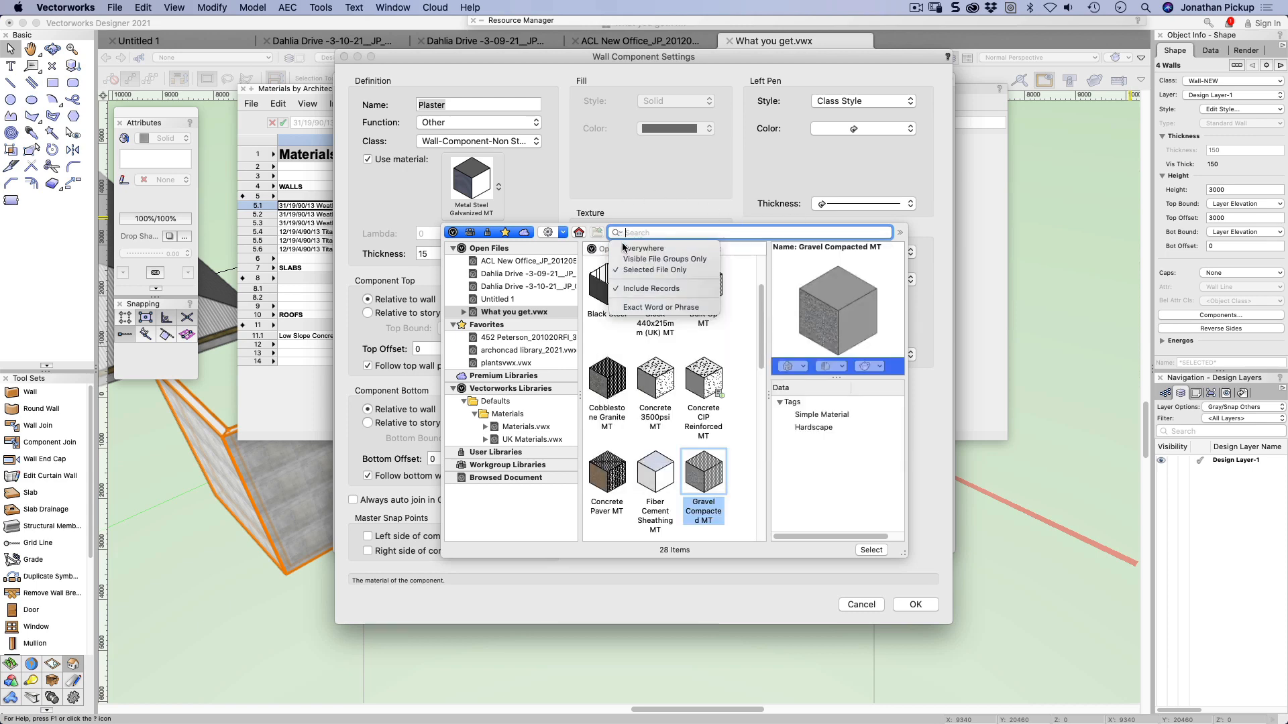
click(642, 235)
click(646, 258)
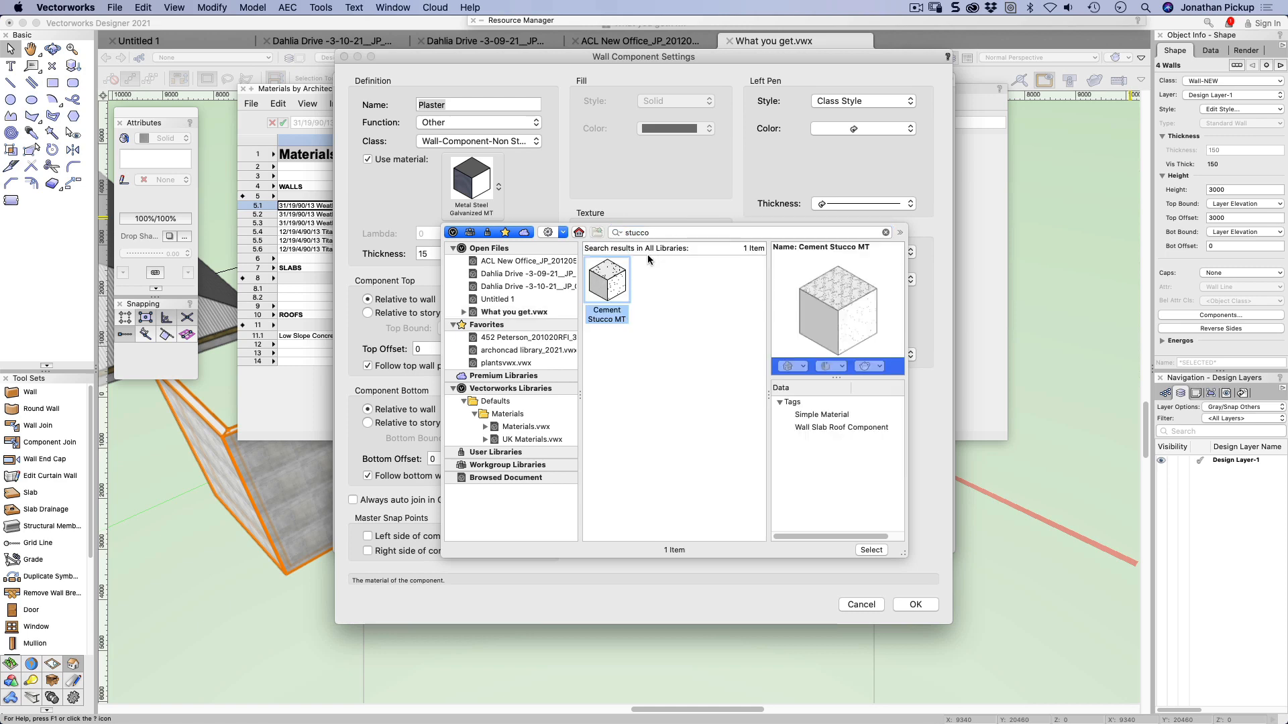
double_click(608, 285)
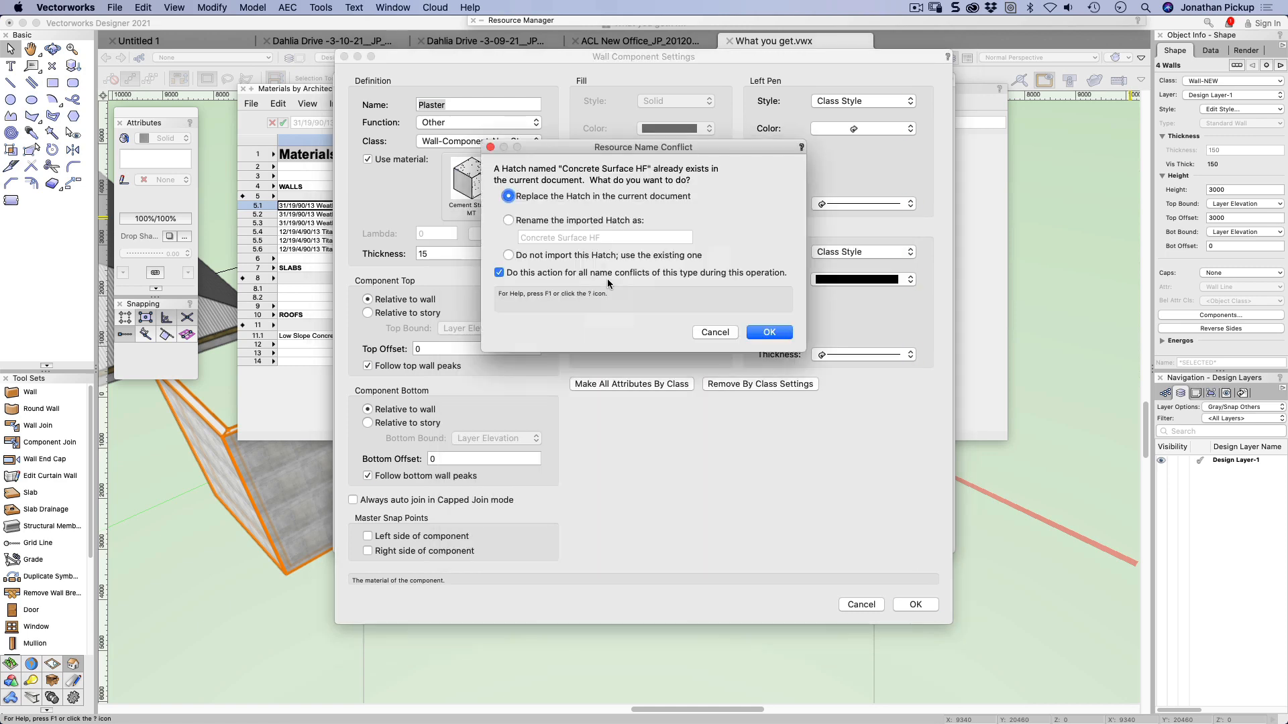
click(769, 332)
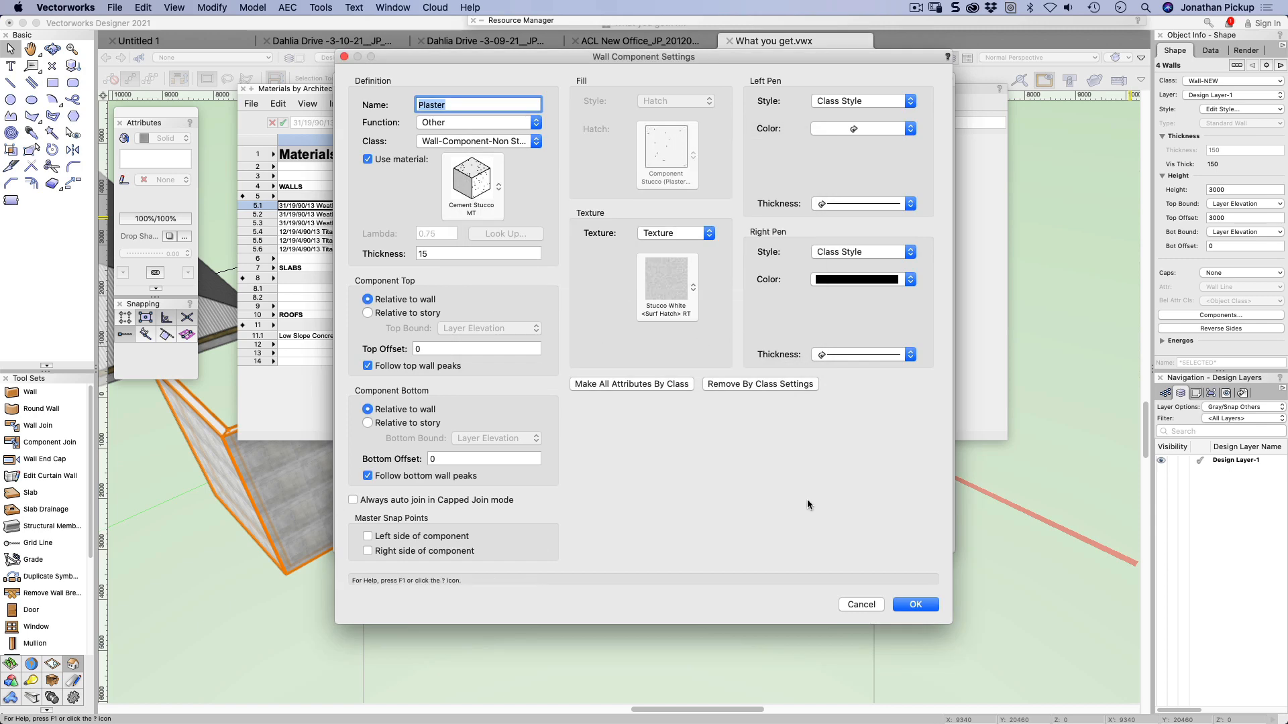
click(916, 605)
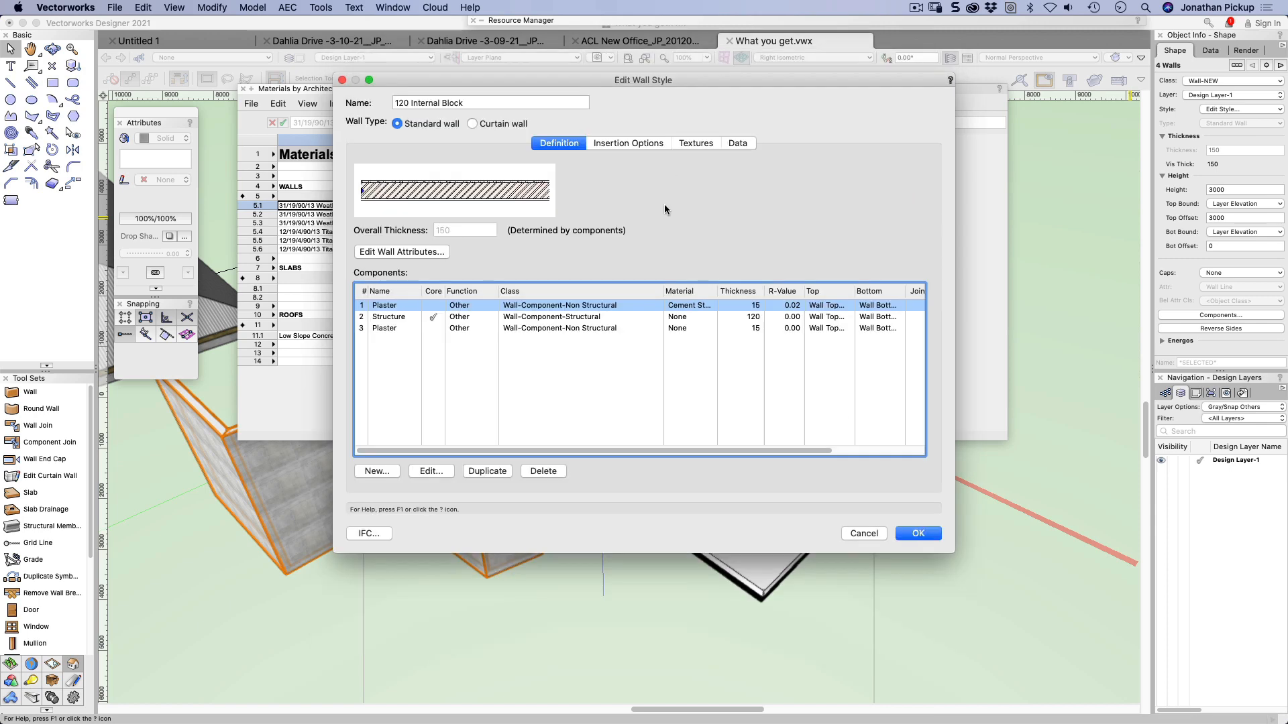
Assign Cement Stucco MT to the third component, Plaster, and apply the edited style to the walls with center line alignment
double_click(388, 328)
click(367, 159)
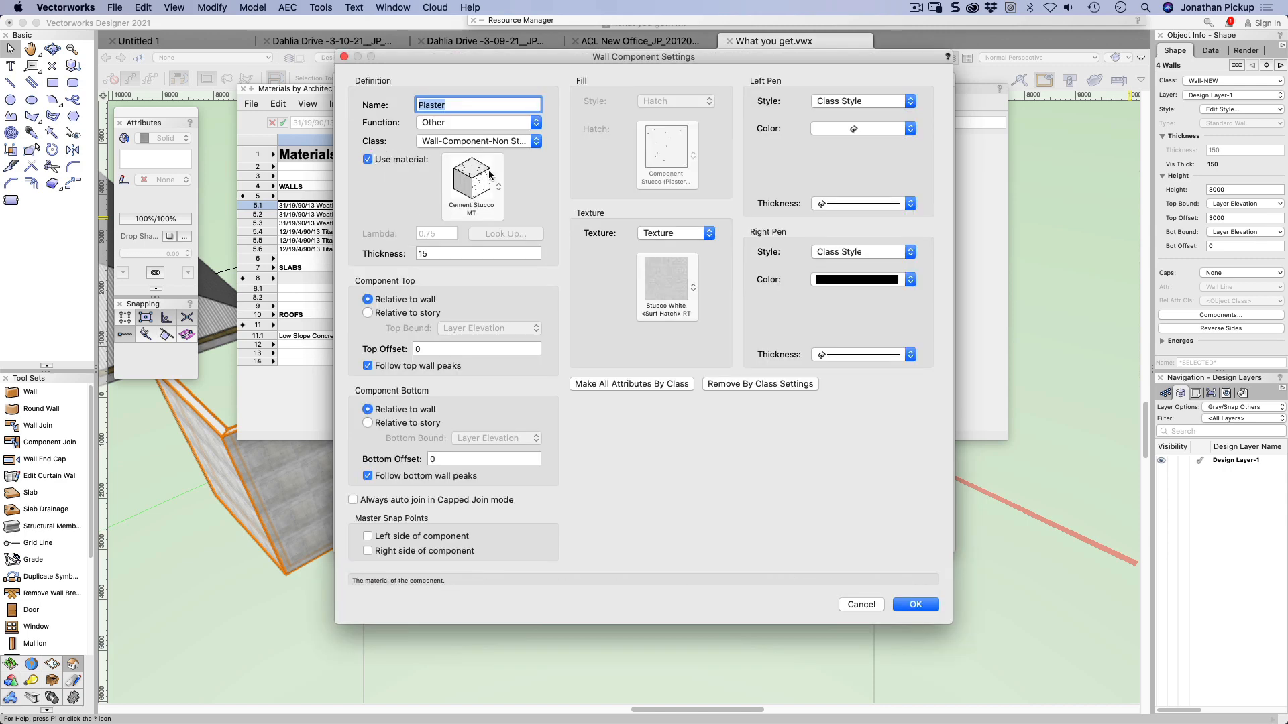
click(907, 605)
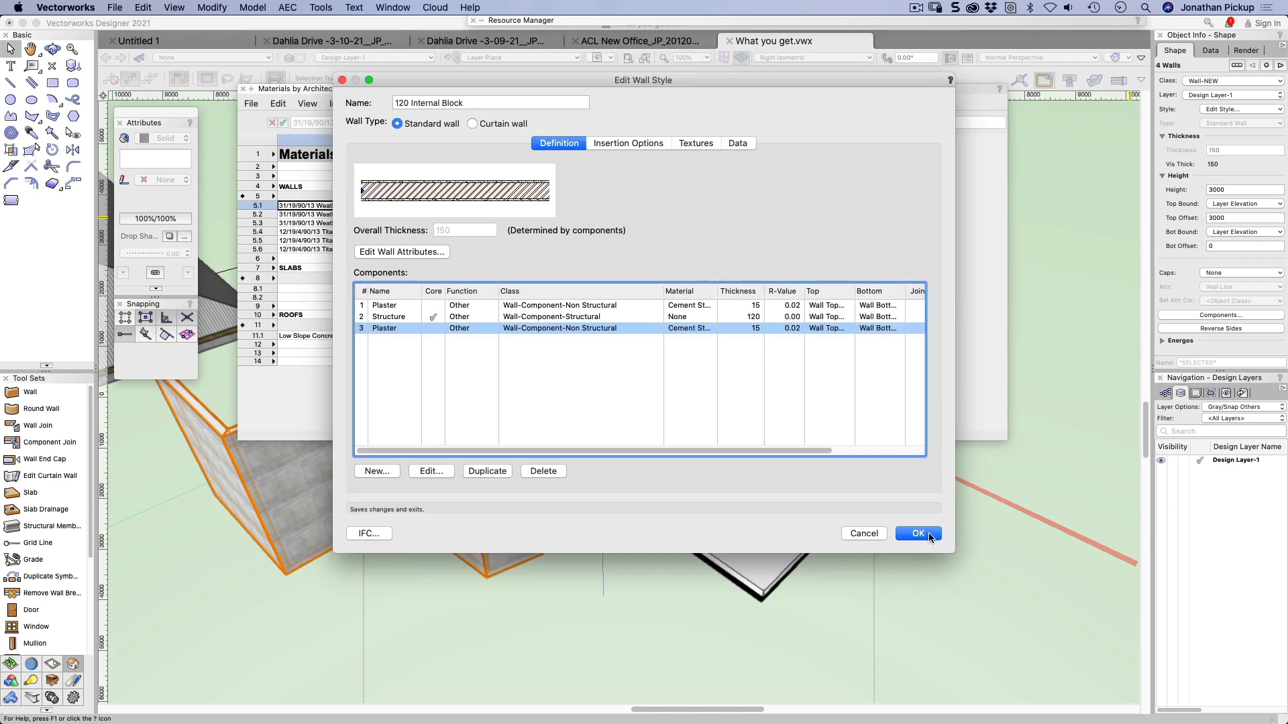
click(918, 533)
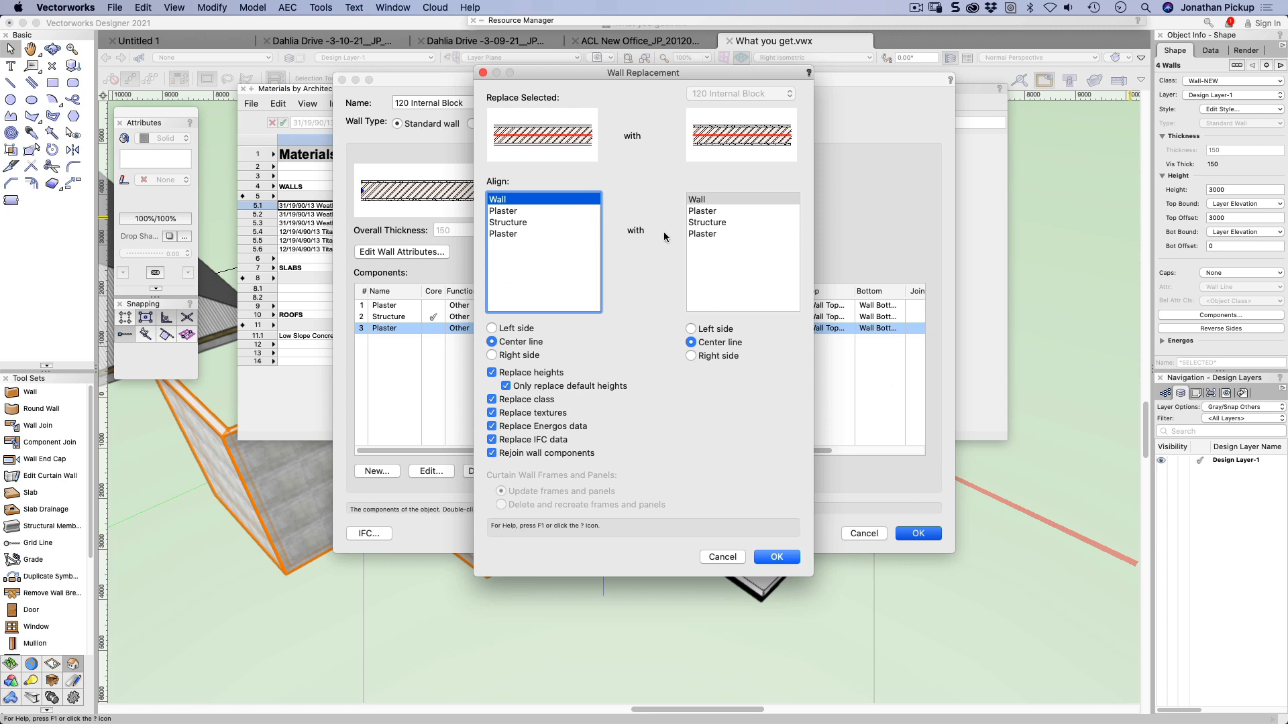
click(775, 557)
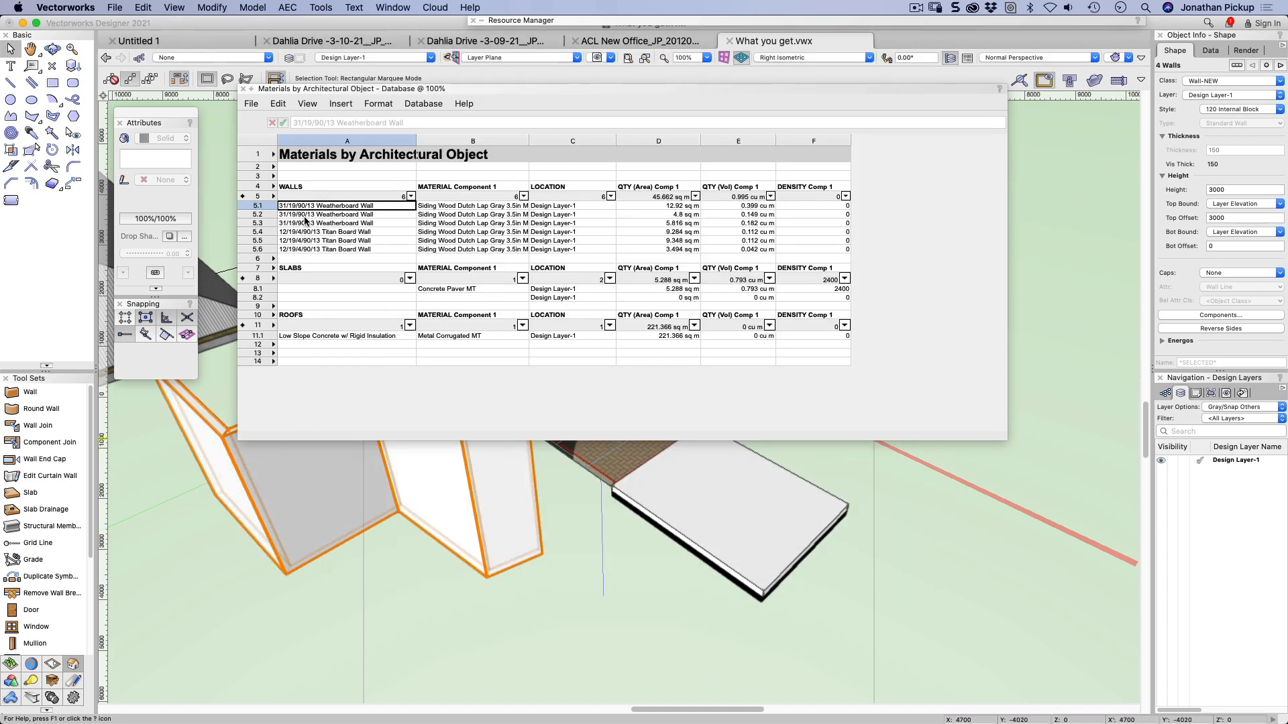
Recalculate all worksheets and examine the component 1 materials listed for the 120 Internal Block and weatherboard walls
click(251, 104)
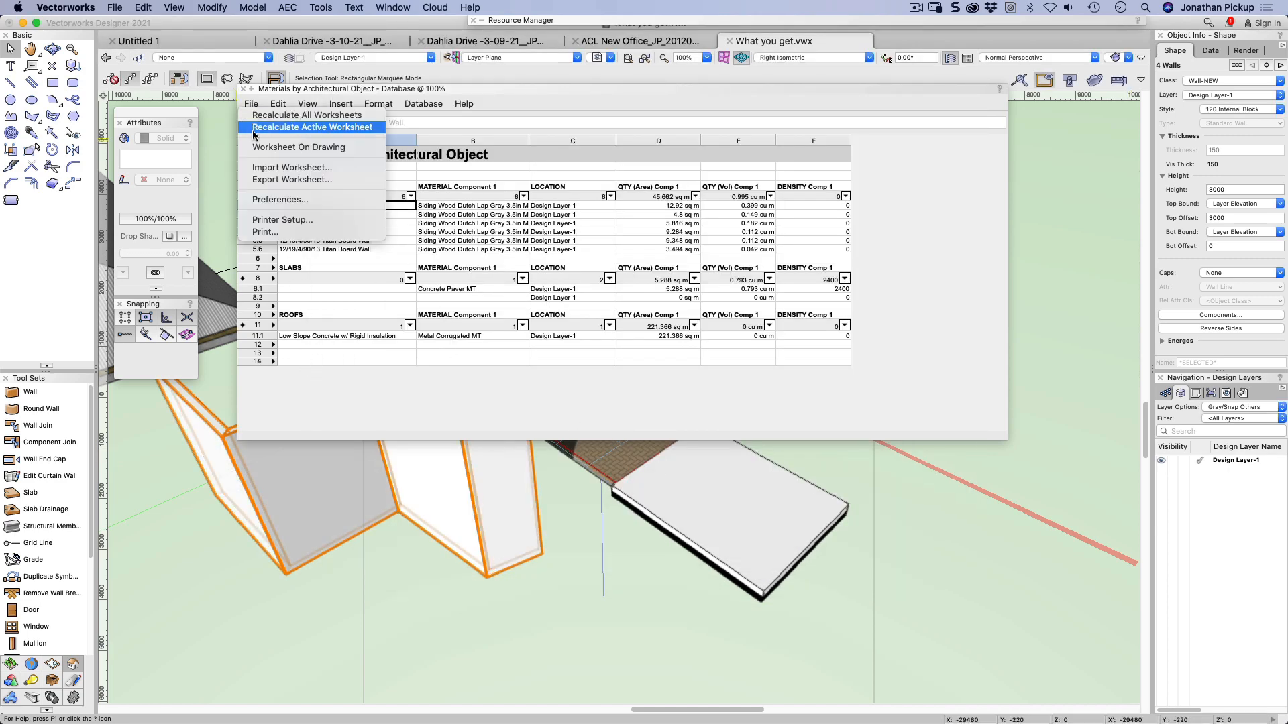
click(282, 115)
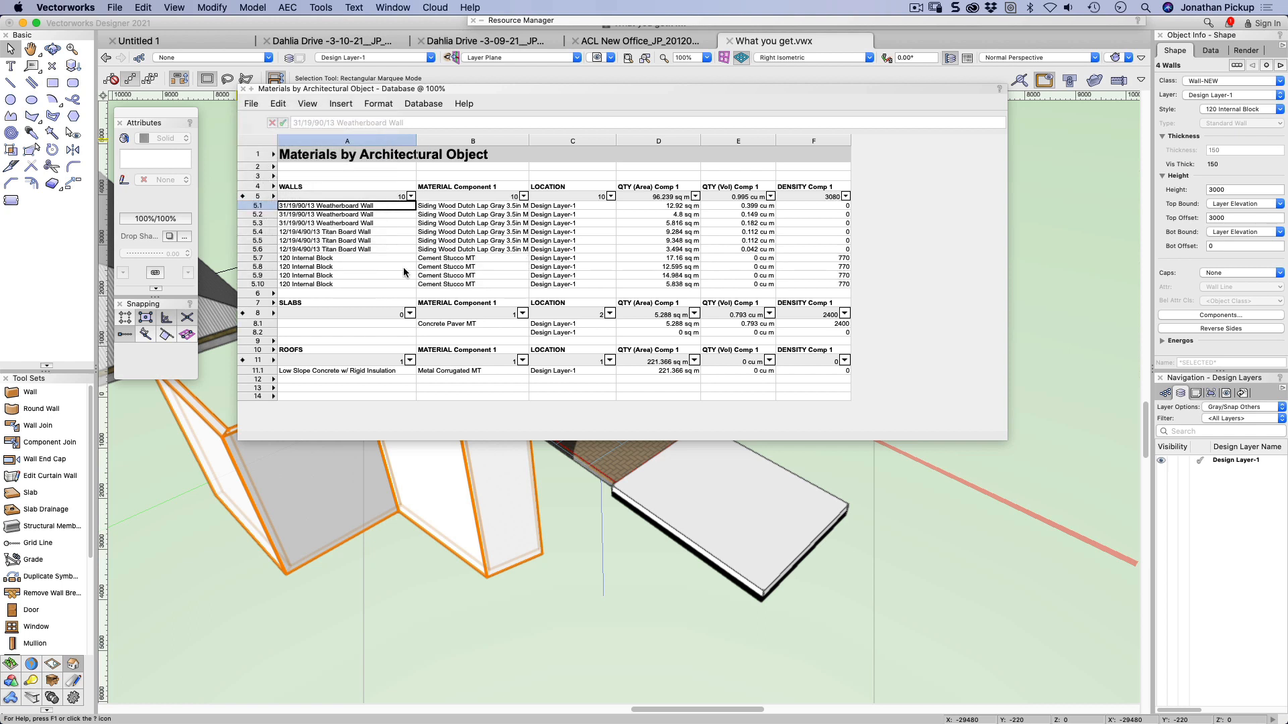
click(310, 259)
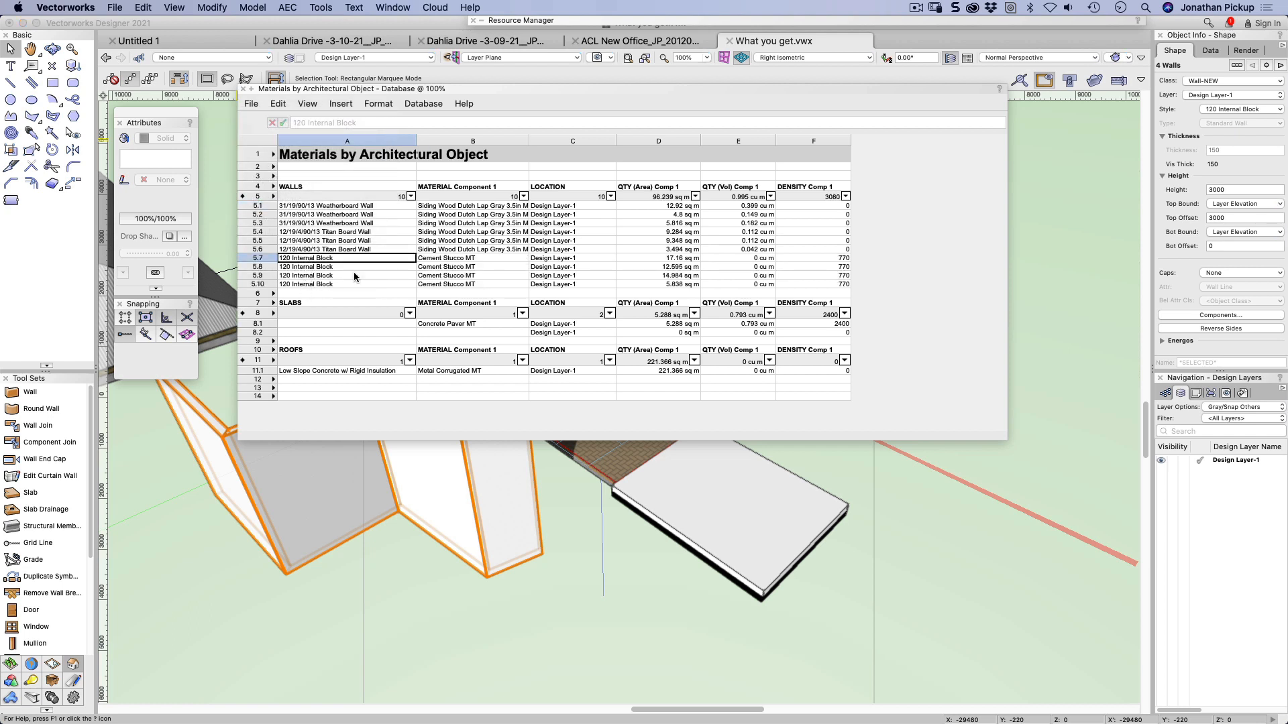
click(463, 261)
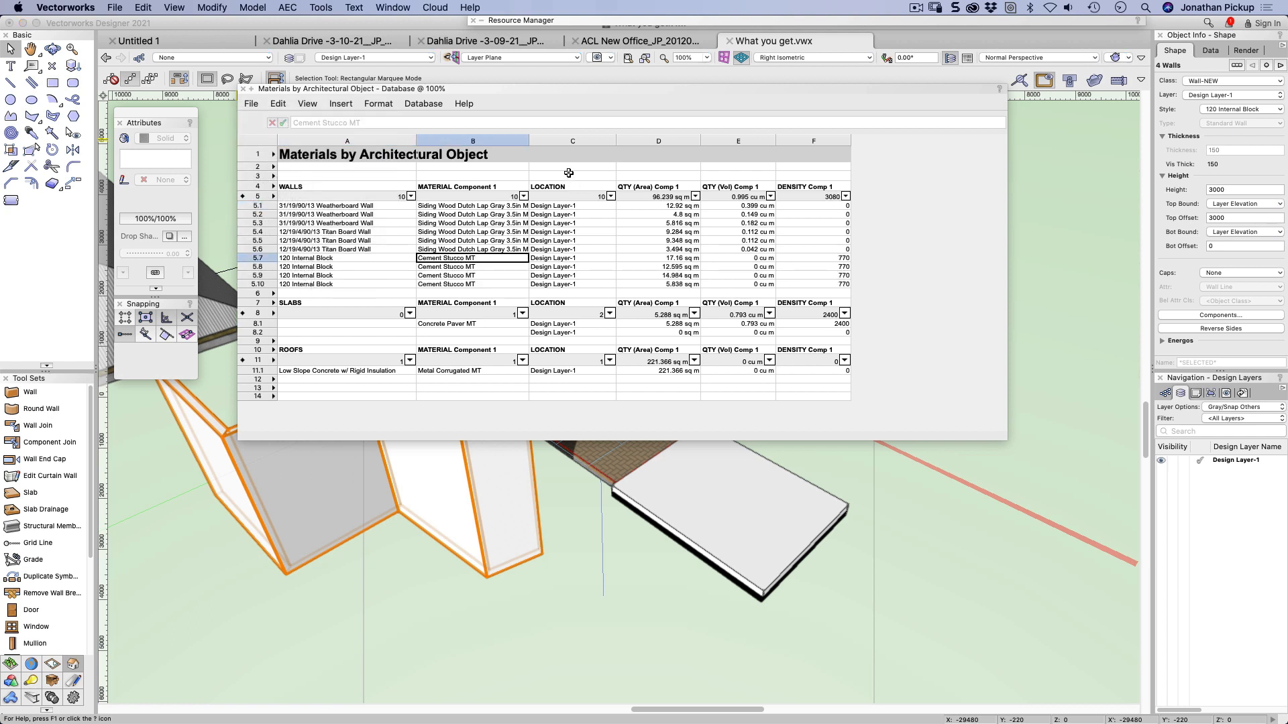
click(489, 206)
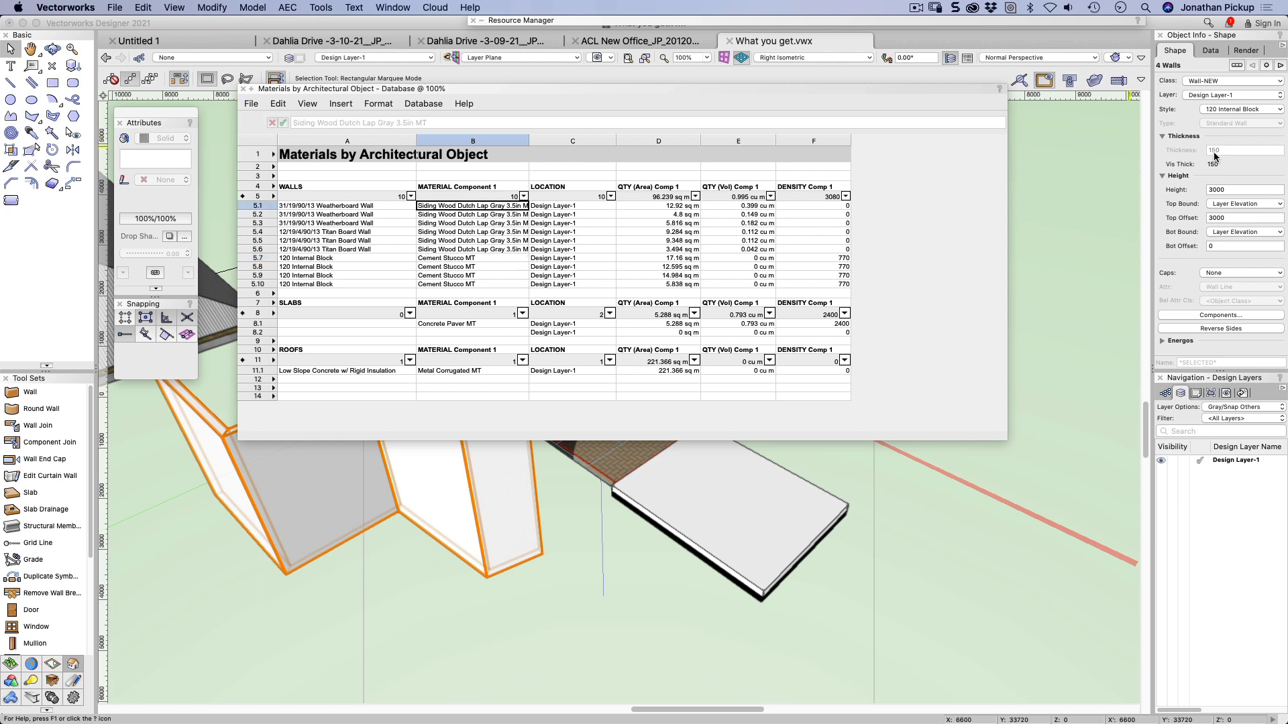
Open the 120 Internal Block wall style for editing from the Wall Styles resources of What you get.vwx
click(698, 22)
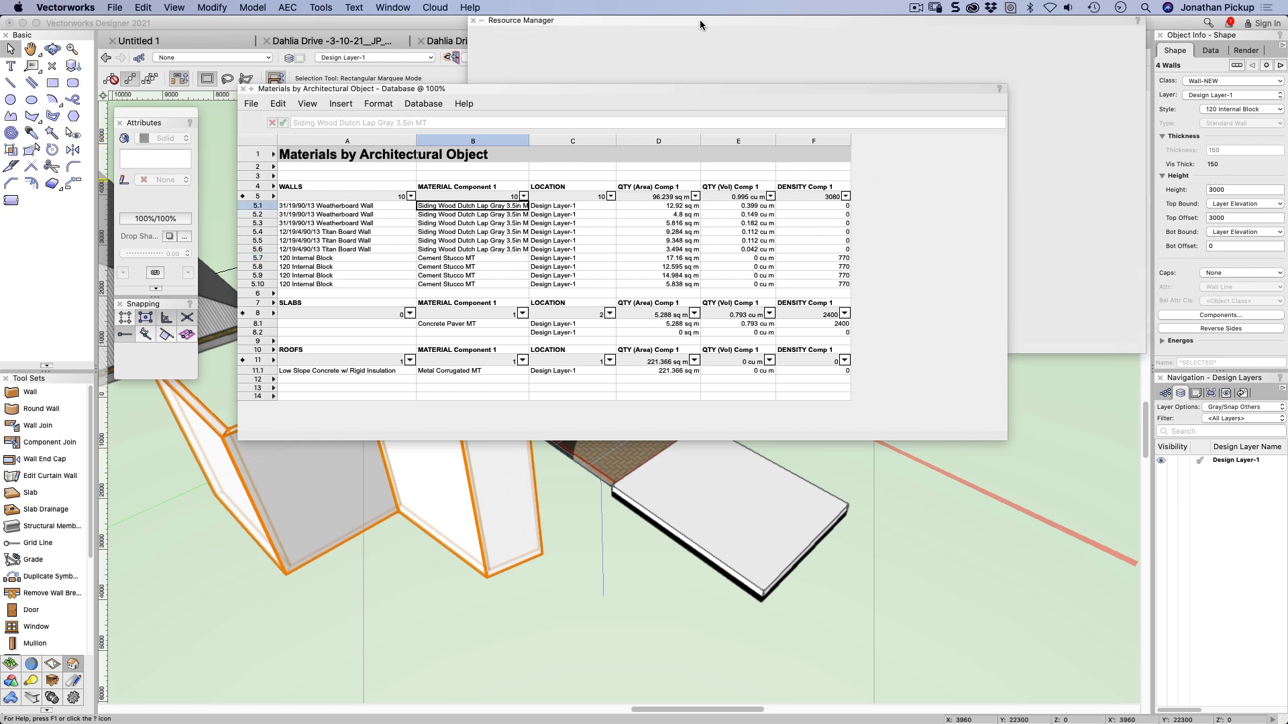
click(645, 74)
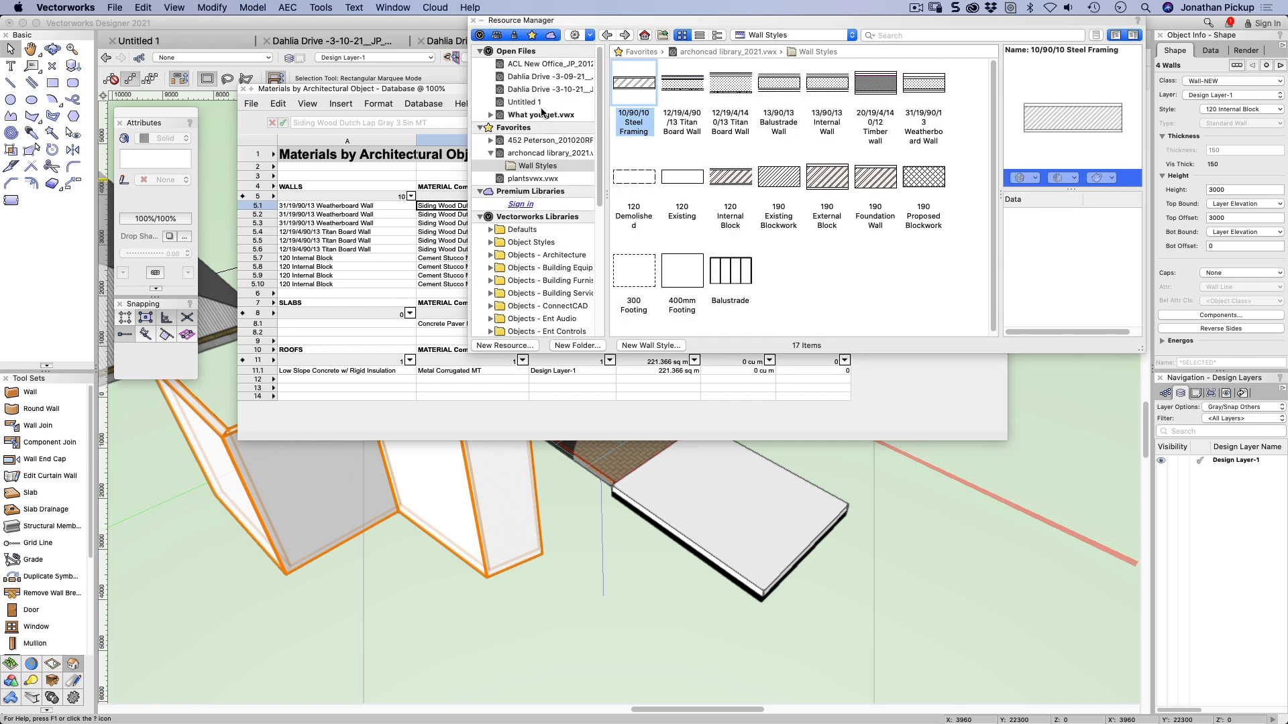
click(545, 115)
click(629, 88)
double_click(629, 88)
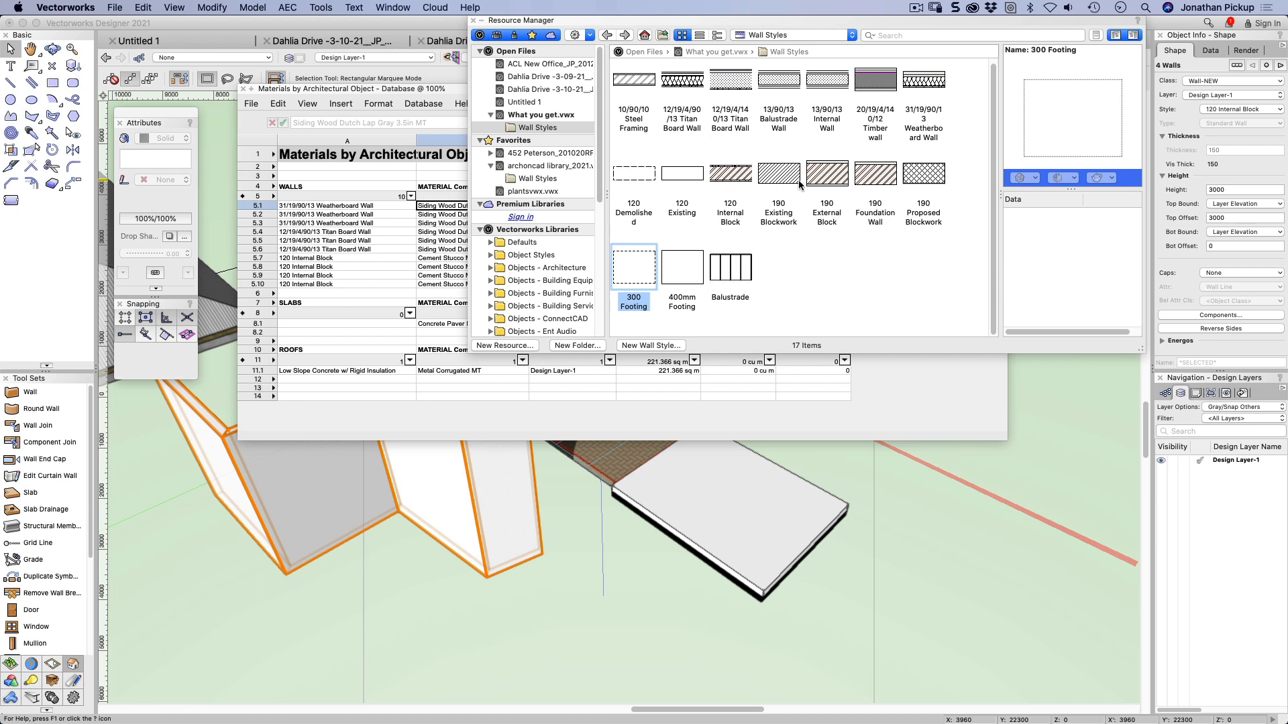
click(731, 180)
right_click(731, 181)
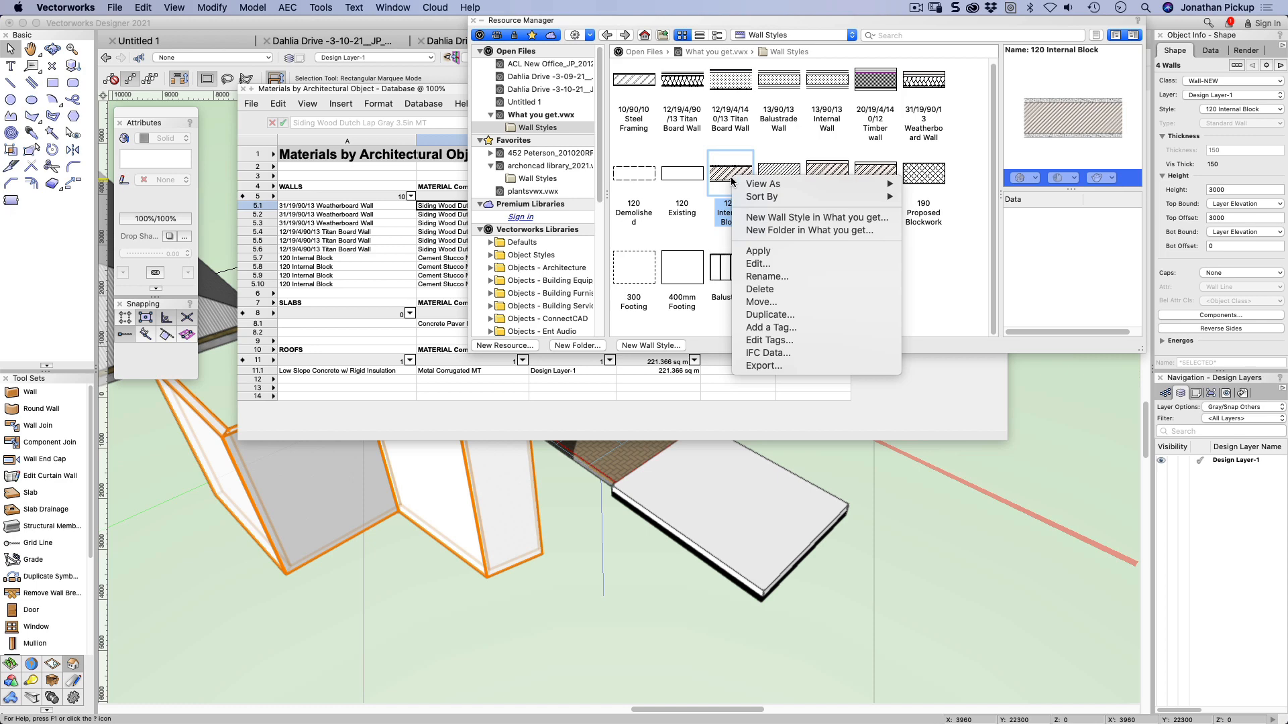
click(759, 264)
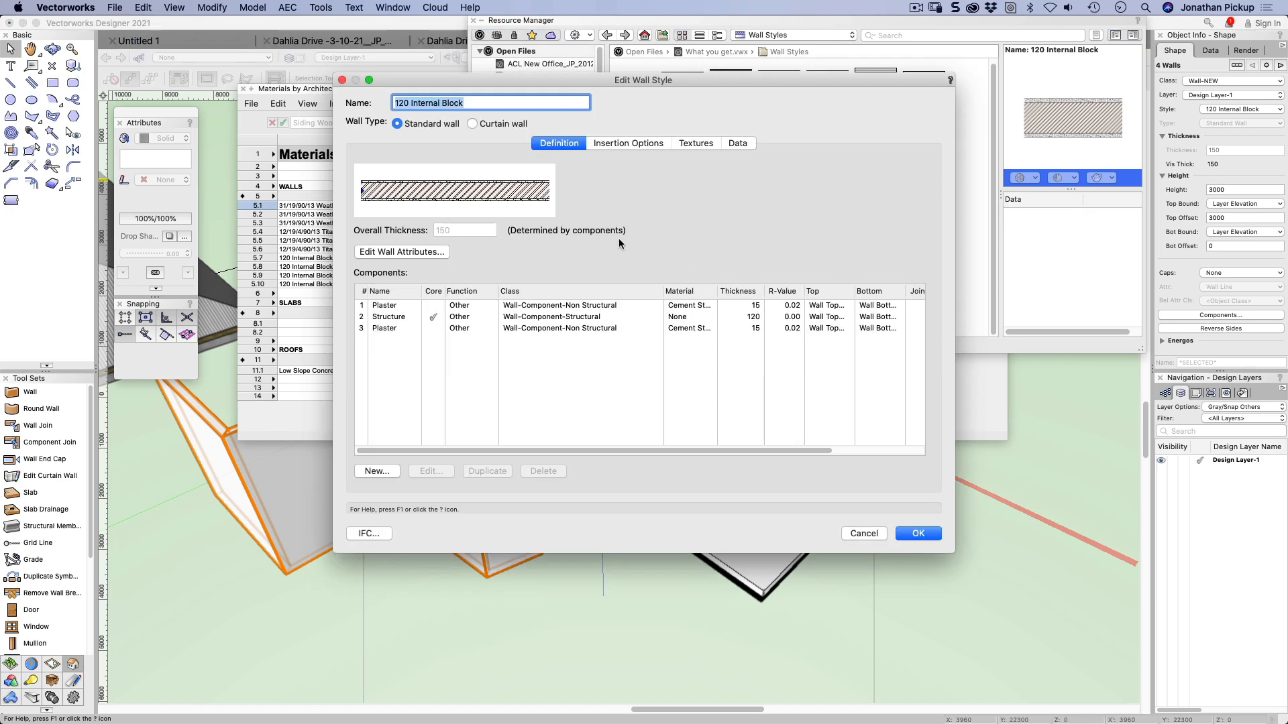
Review the order of the Plaster, Structure and Plaster components, then accept the wall style and wall replacement settings
click(368, 310)
click(366, 318)
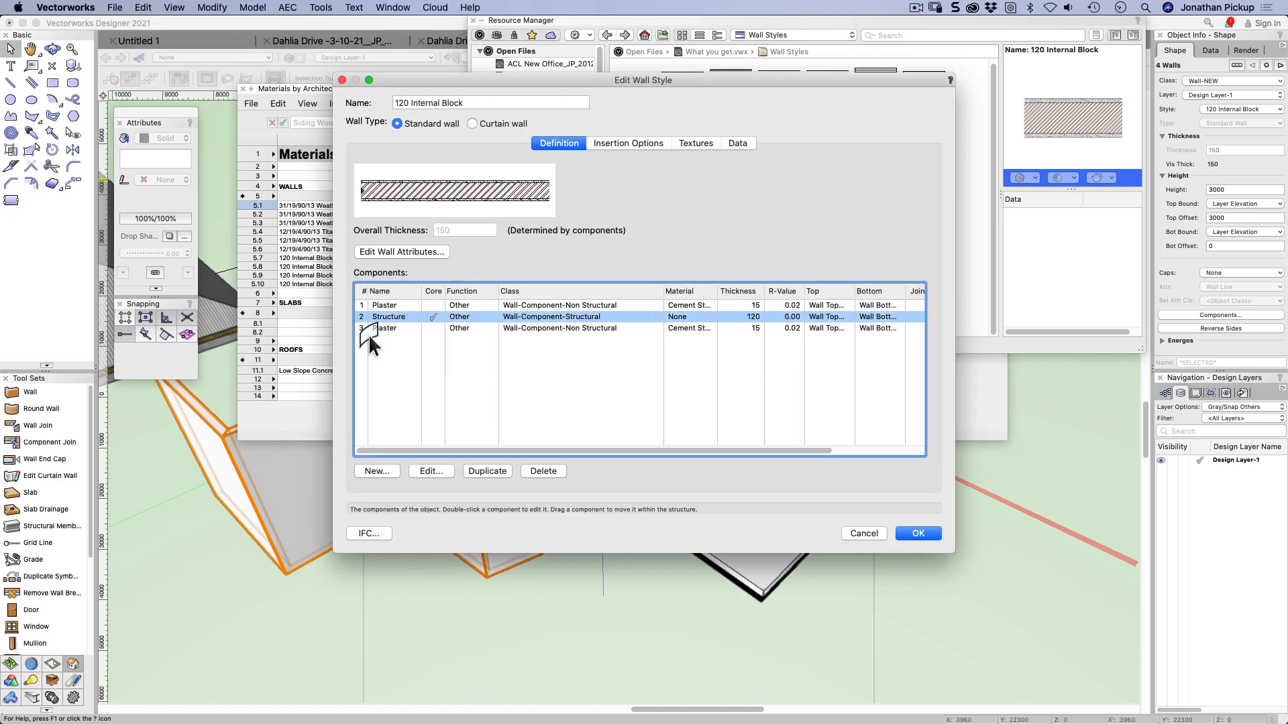
click(368, 328)
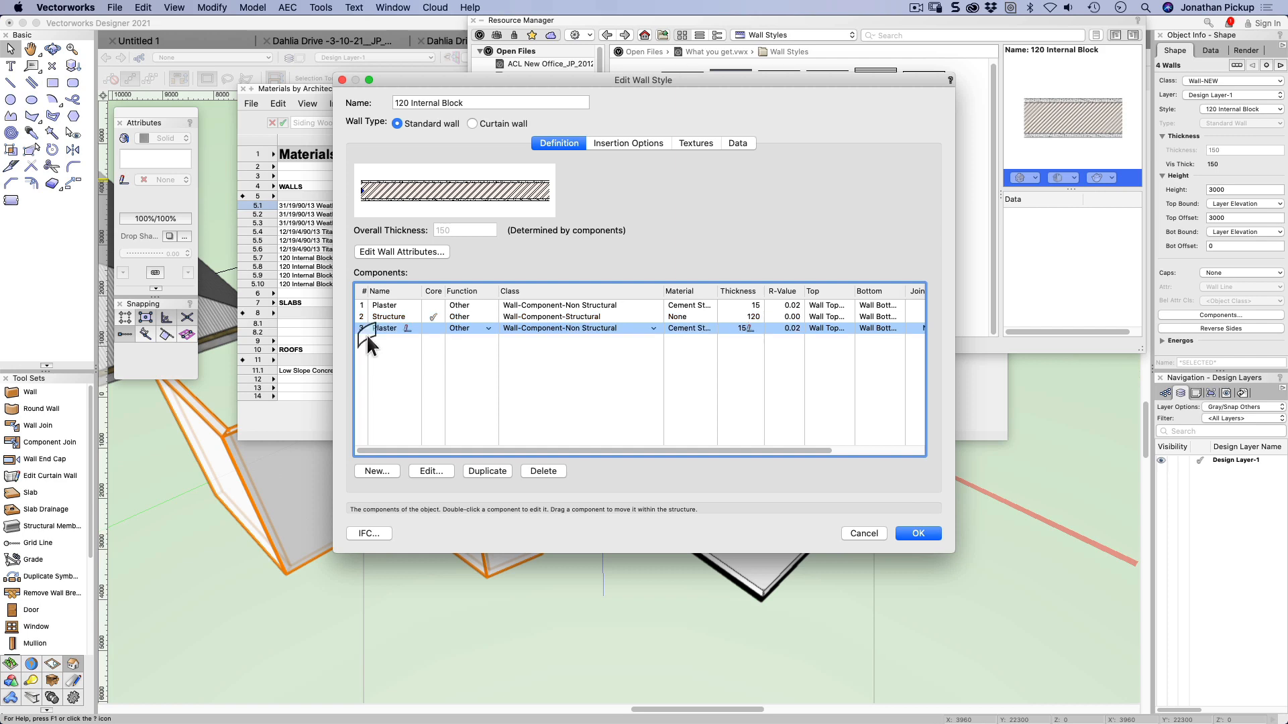
click(914, 534)
click(771, 556)
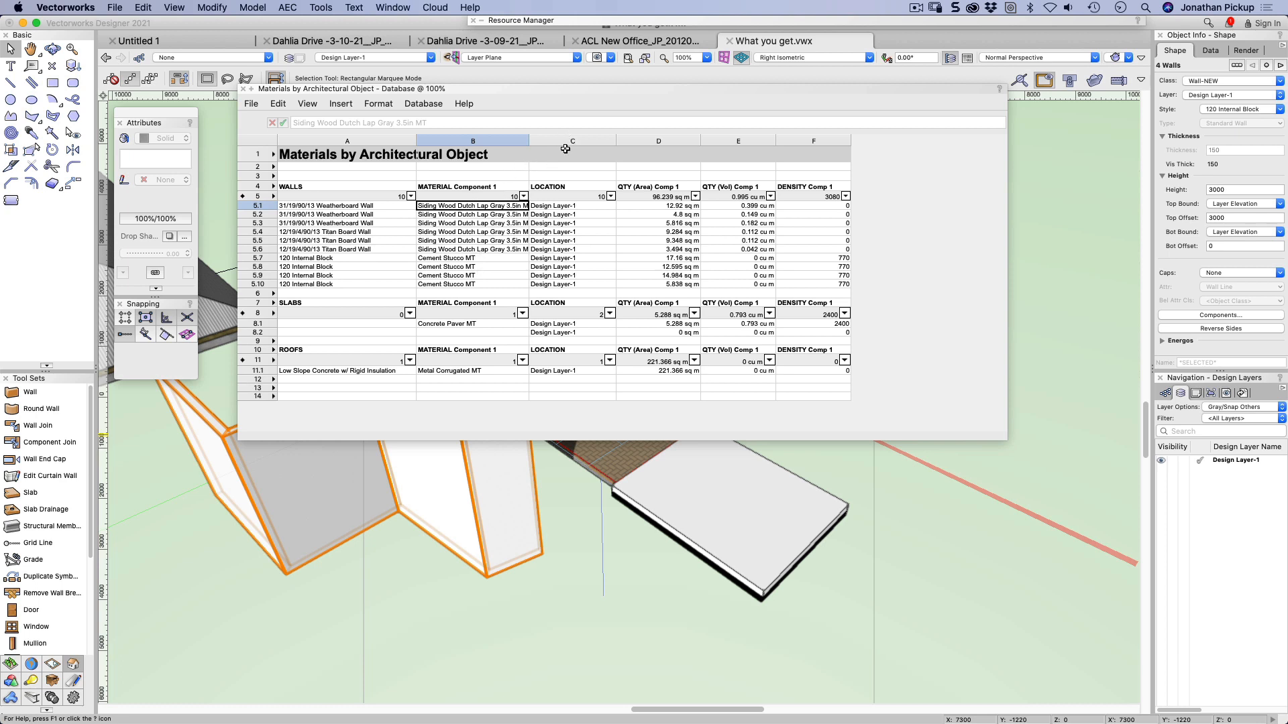
Copy the walls' MATERIAL Component 1 header and formula over the LOCATION column, and rename the copied header MATERIAL Component 2
click(491, 194)
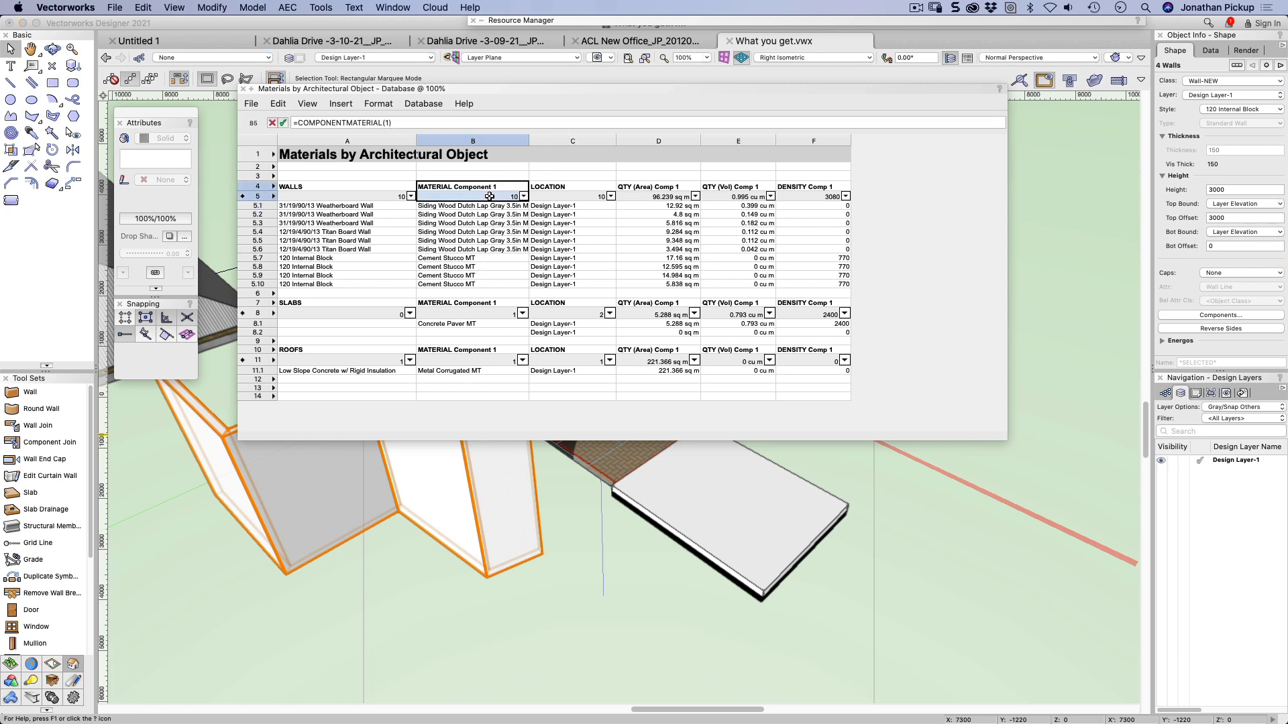
click(558, 196)
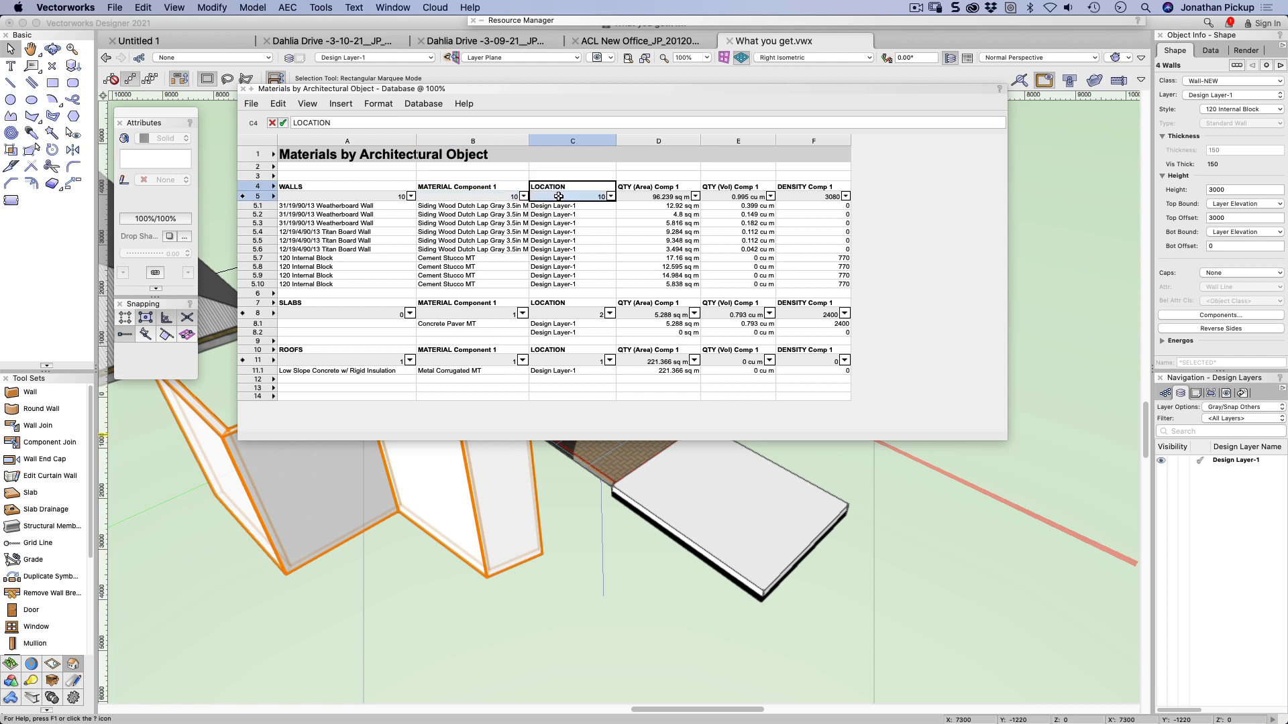
text(MATERIAL Component 1 10)
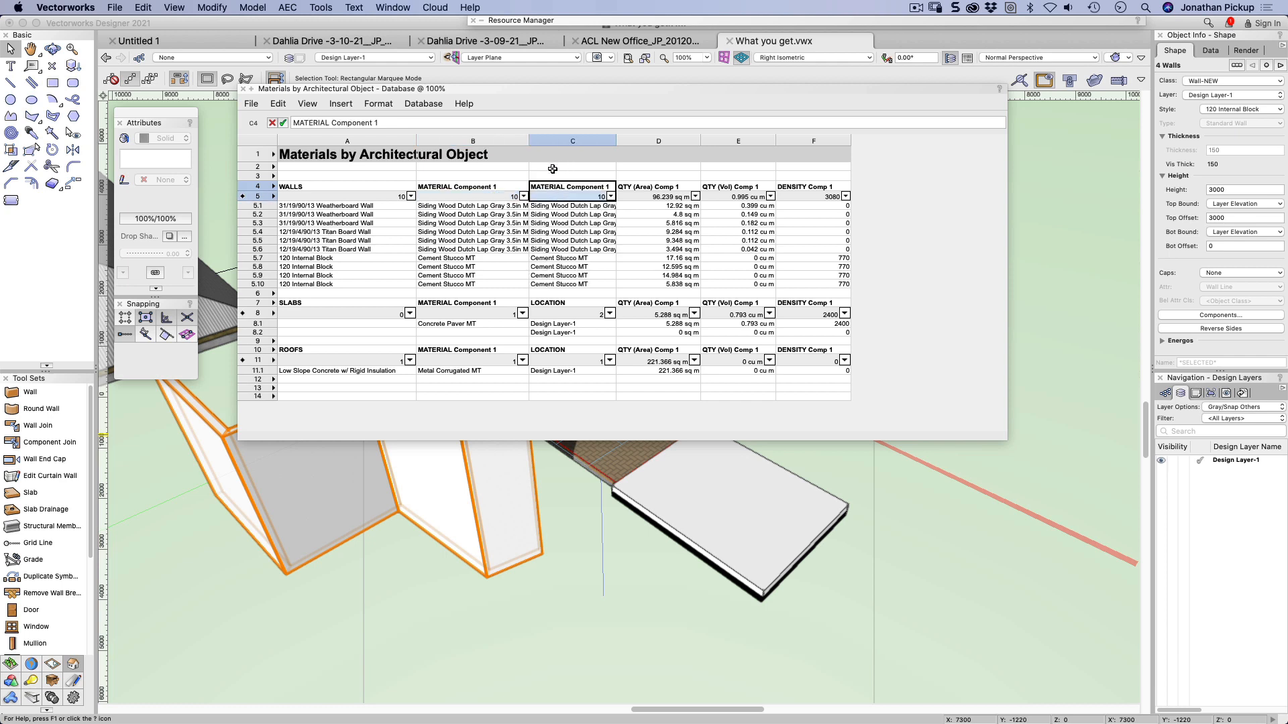
click(382, 125)
key(BackSpace)
text(2)
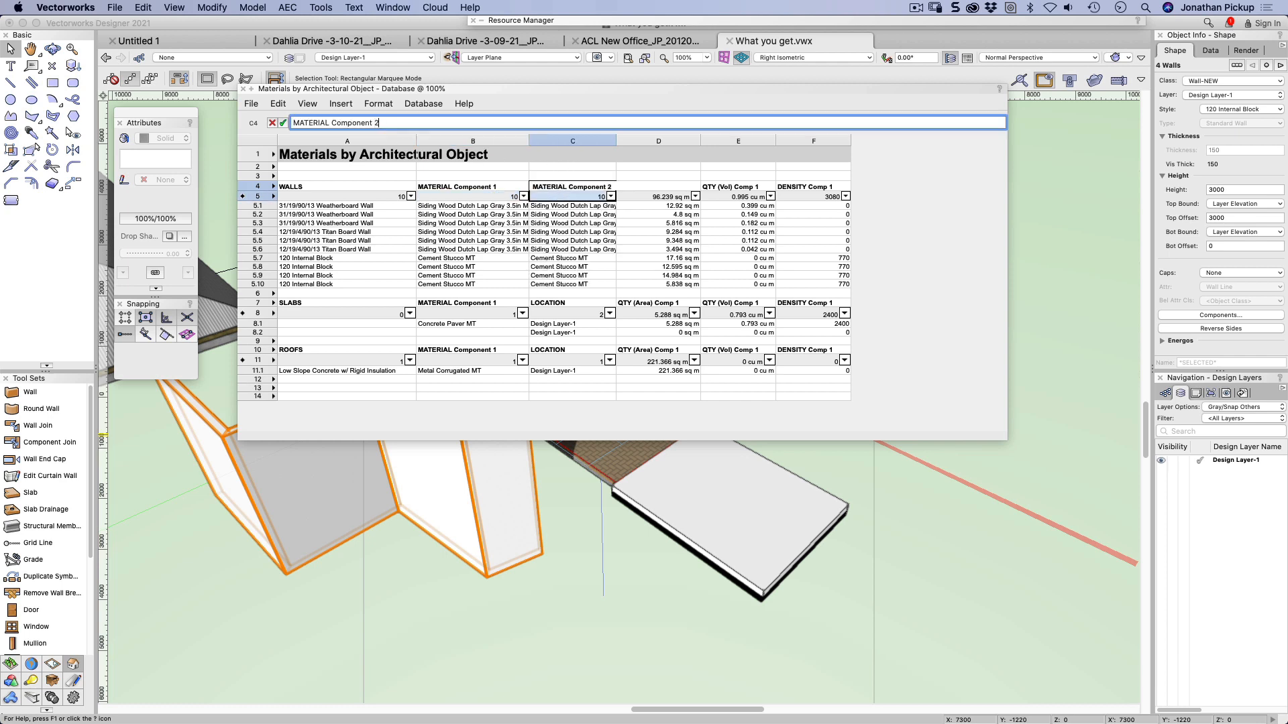
key(Return)
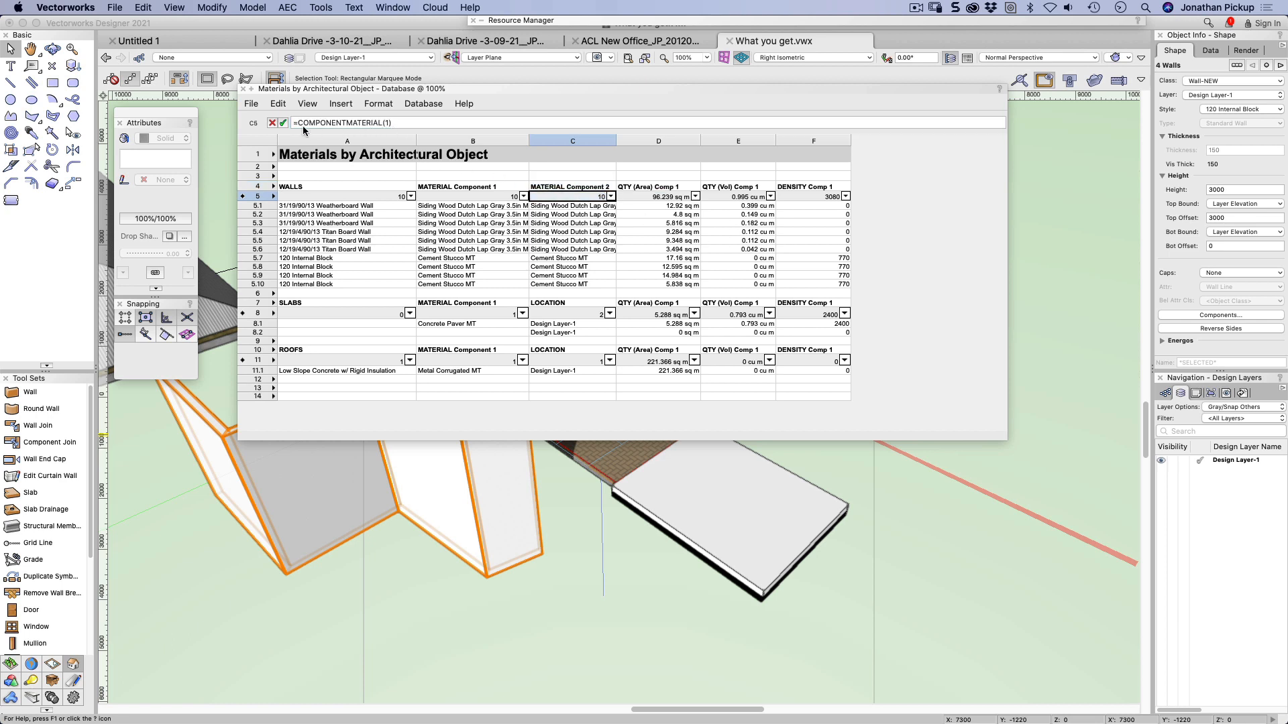
Change the walls formula under MATERIAL Component 2 to =COMPONENTMATERIAL(2)
click(343, 123)
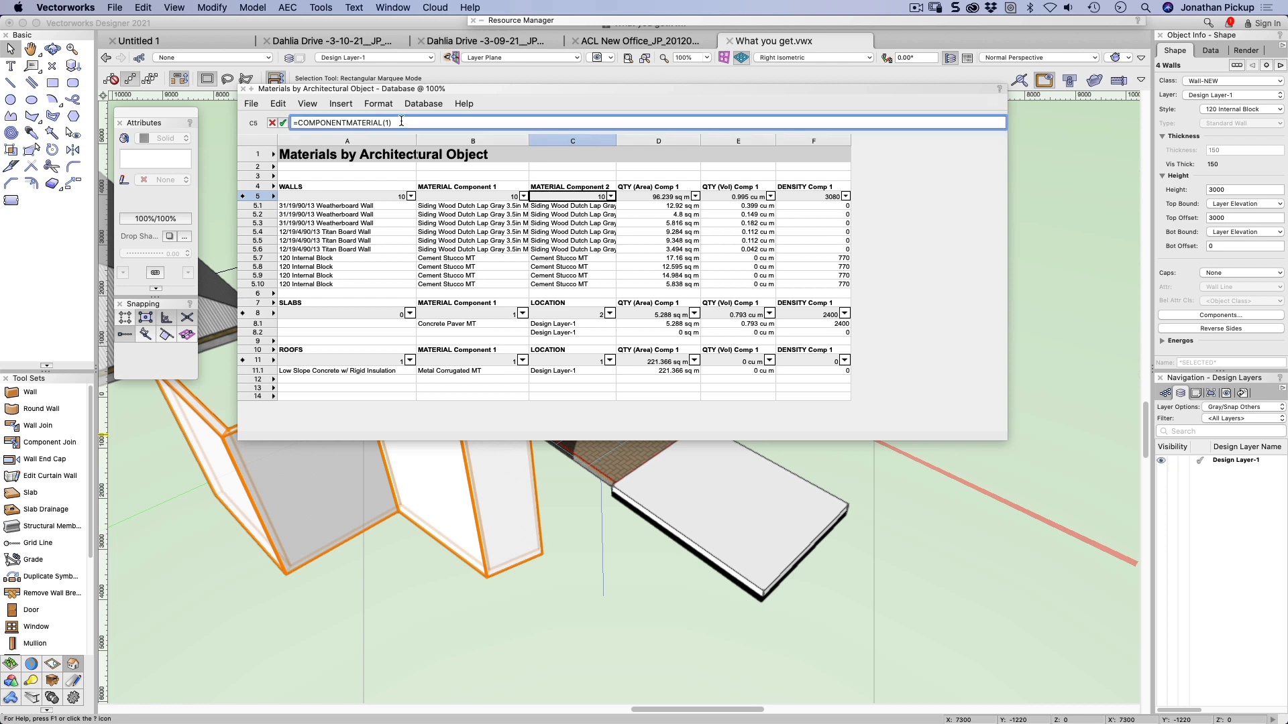
key(BackSpace)
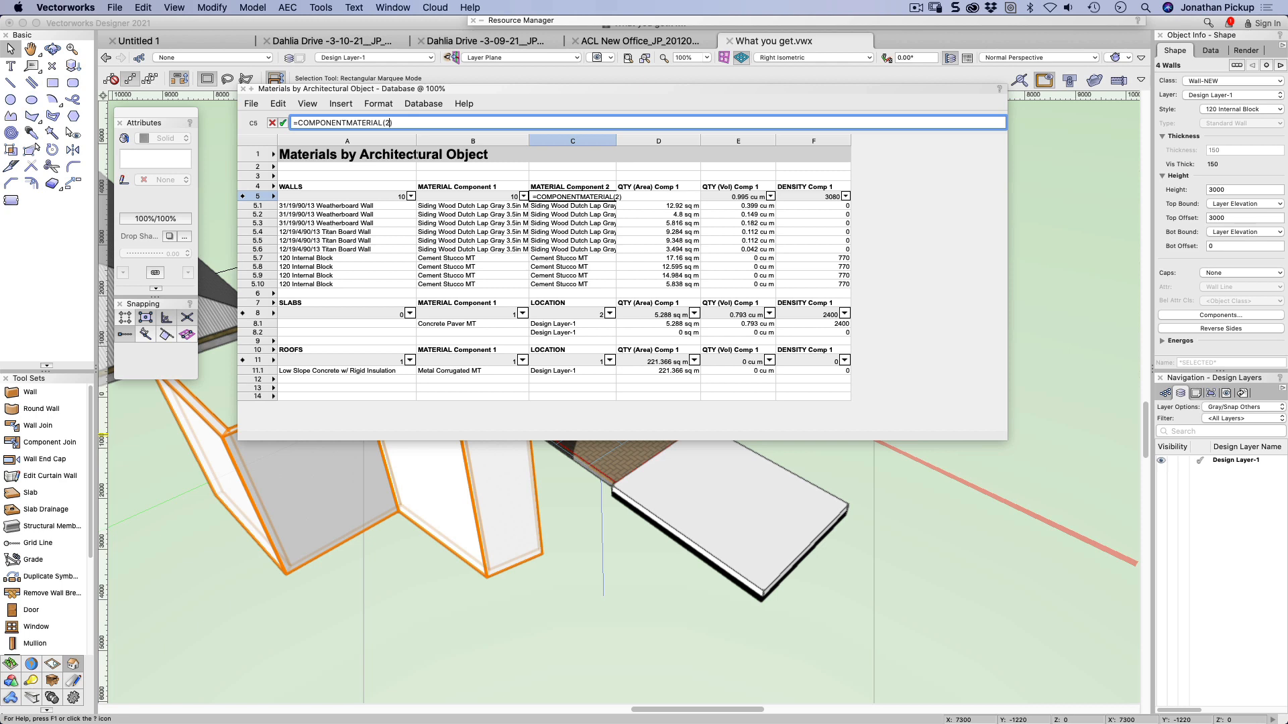
text(2)
key(Return)
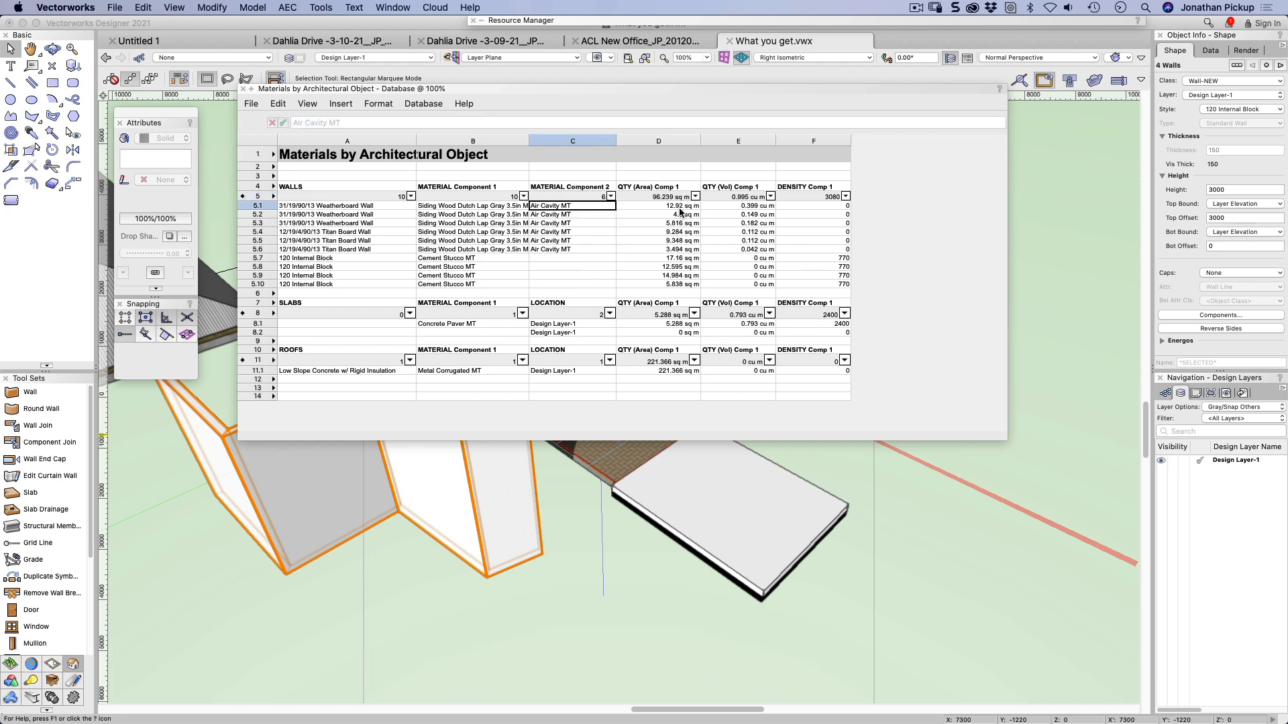
Check the component materials of the 120 Internal Block rows, then open that wall style for editing from the Wall Styles resources
click(564, 275)
click(478, 259)
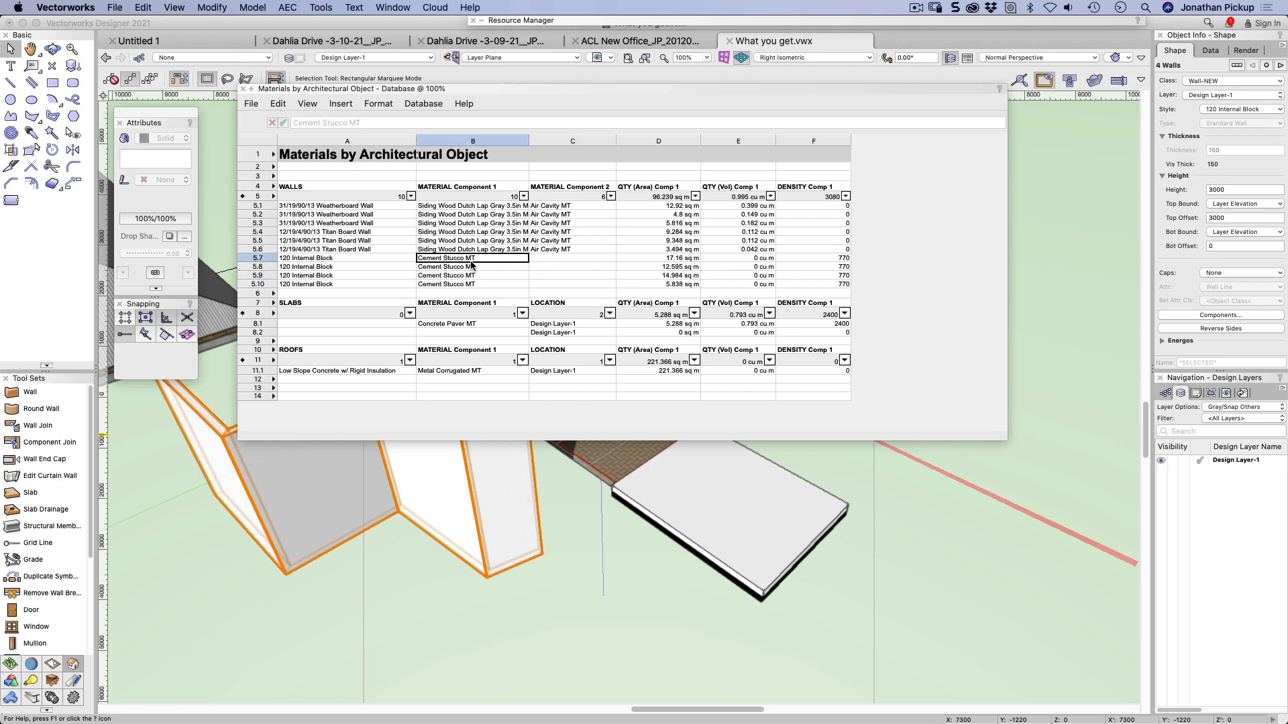
click(655, 24)
right_click(733, 183)
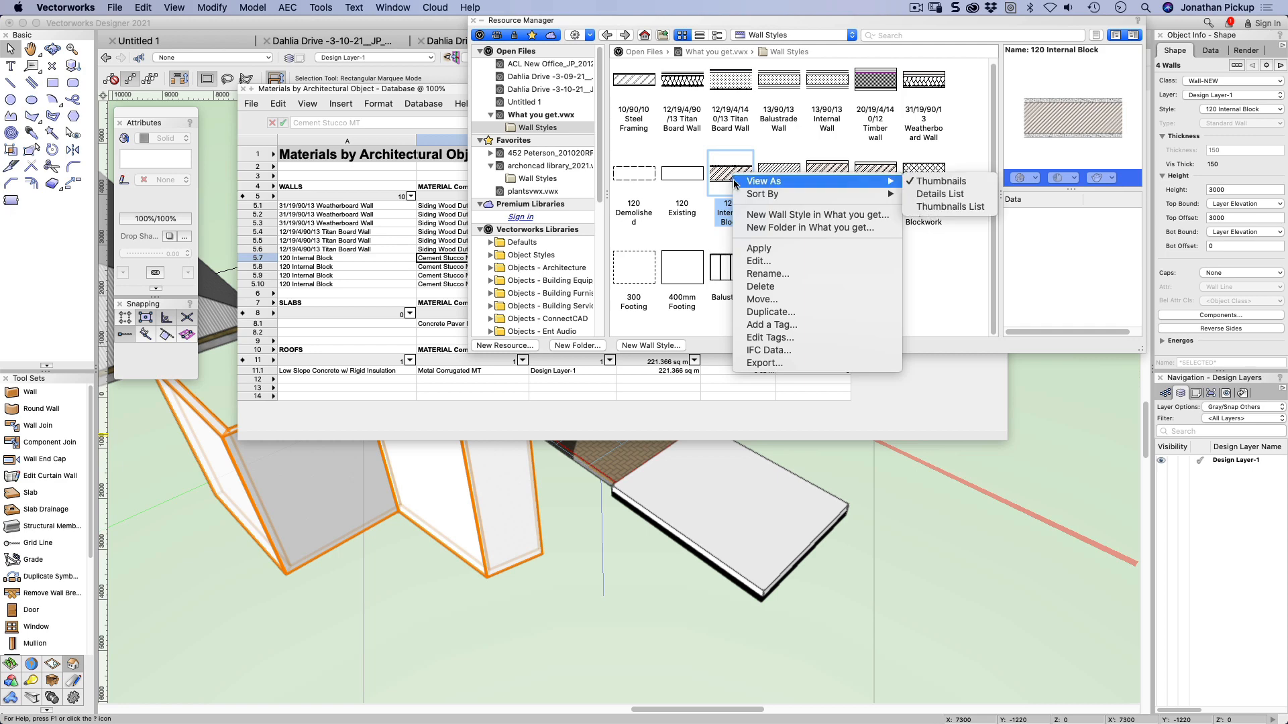
click(759, 261)
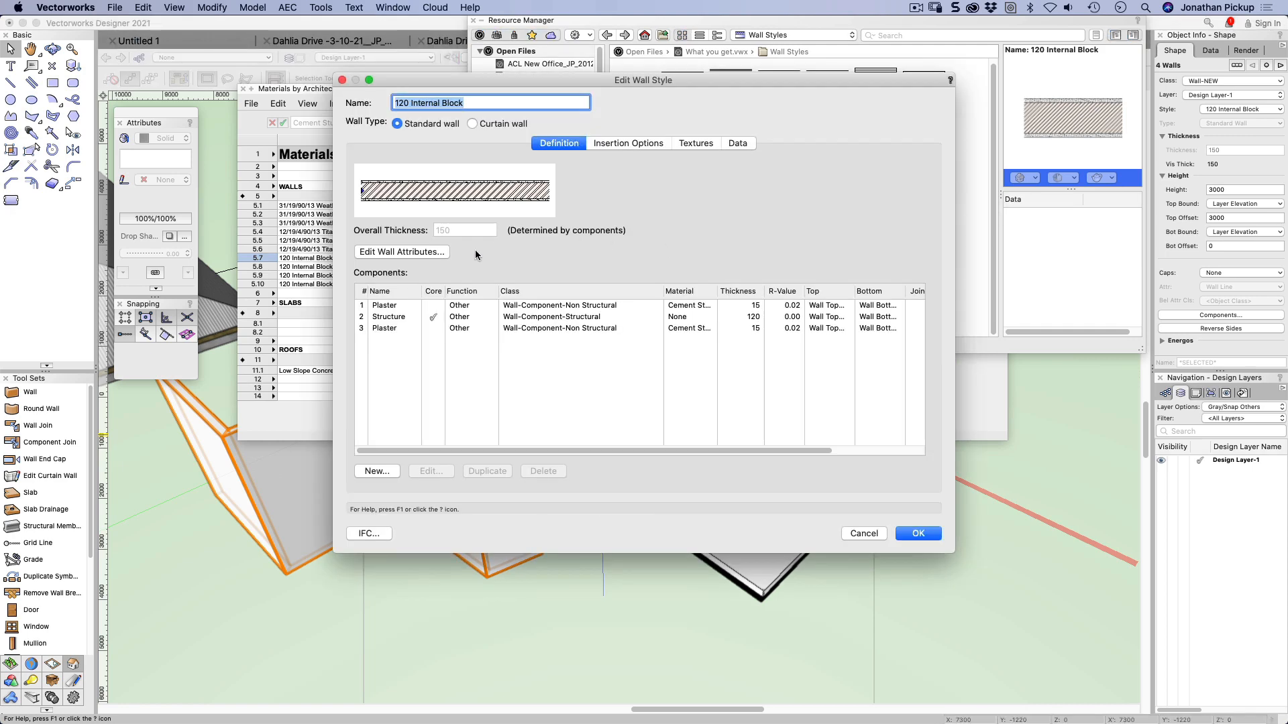
Enable Use material for the second component, Structure, and assign CMU 8x16 MT to it, found by searching for cmu
click(397, 316)
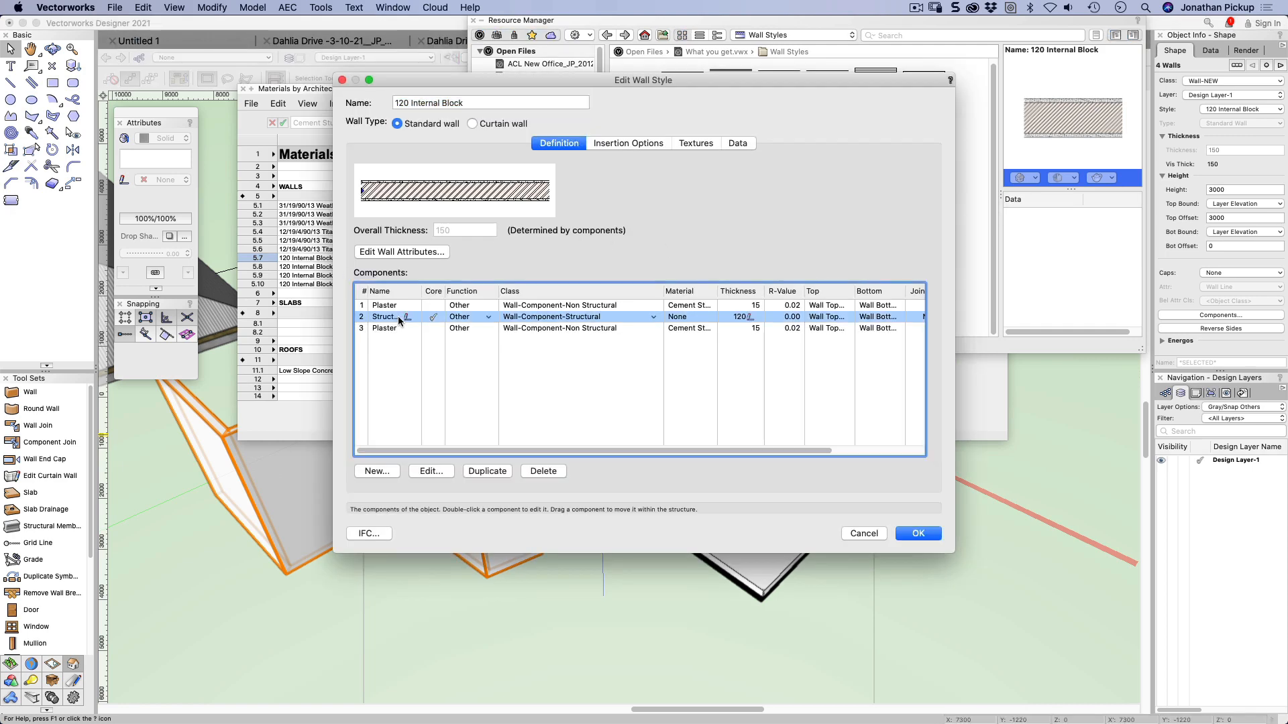
click(426, 472)
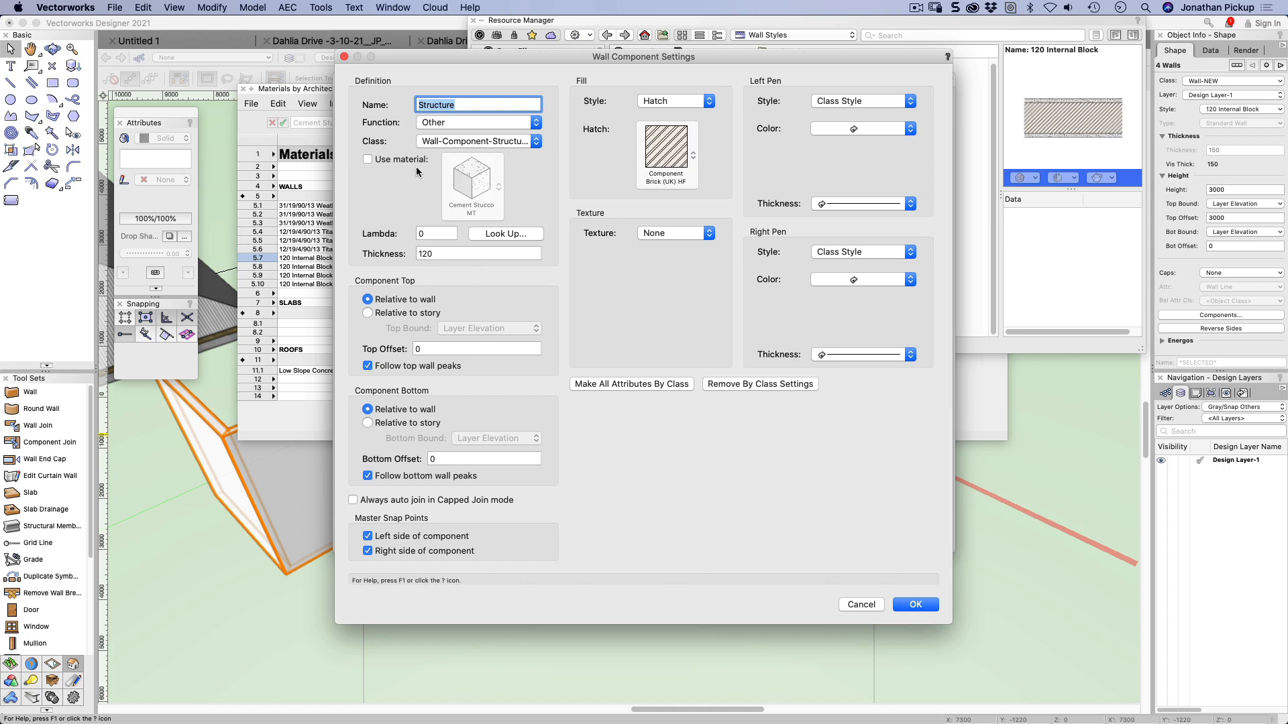
click(397, 161)
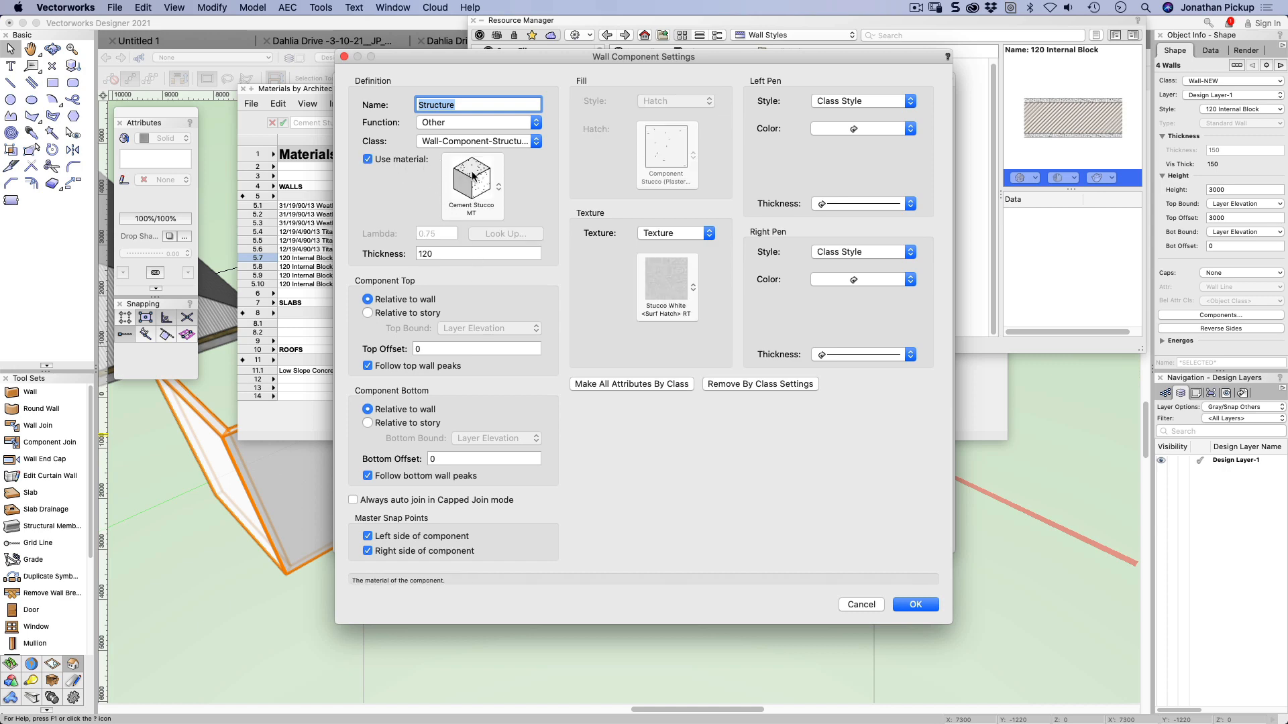
click(473, 176)
click(657, 230)
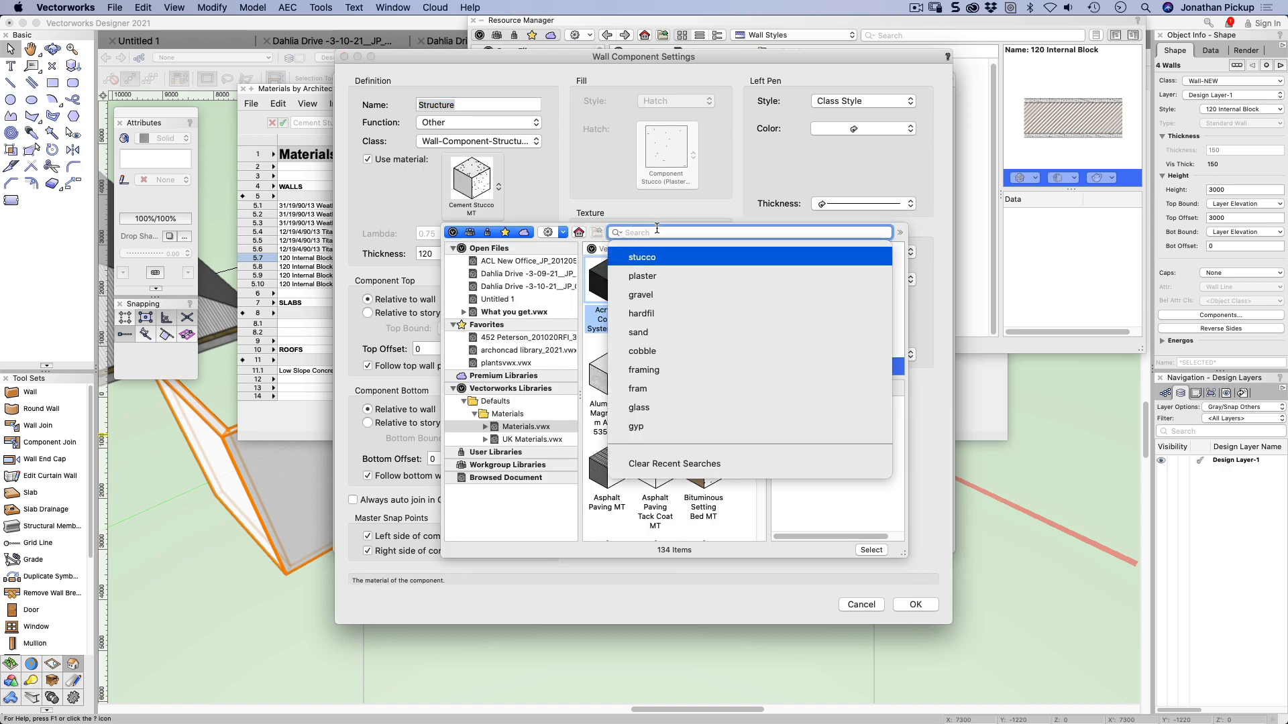
text(cm)
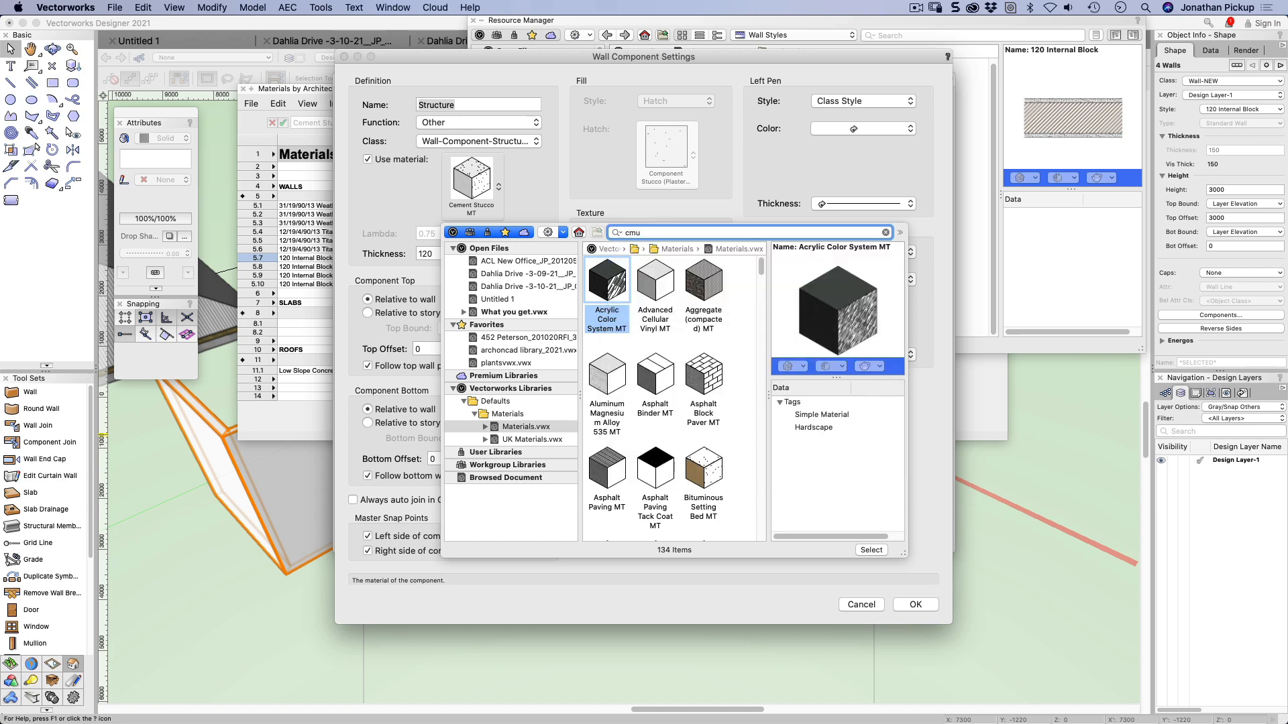
text(u)
key(Return)
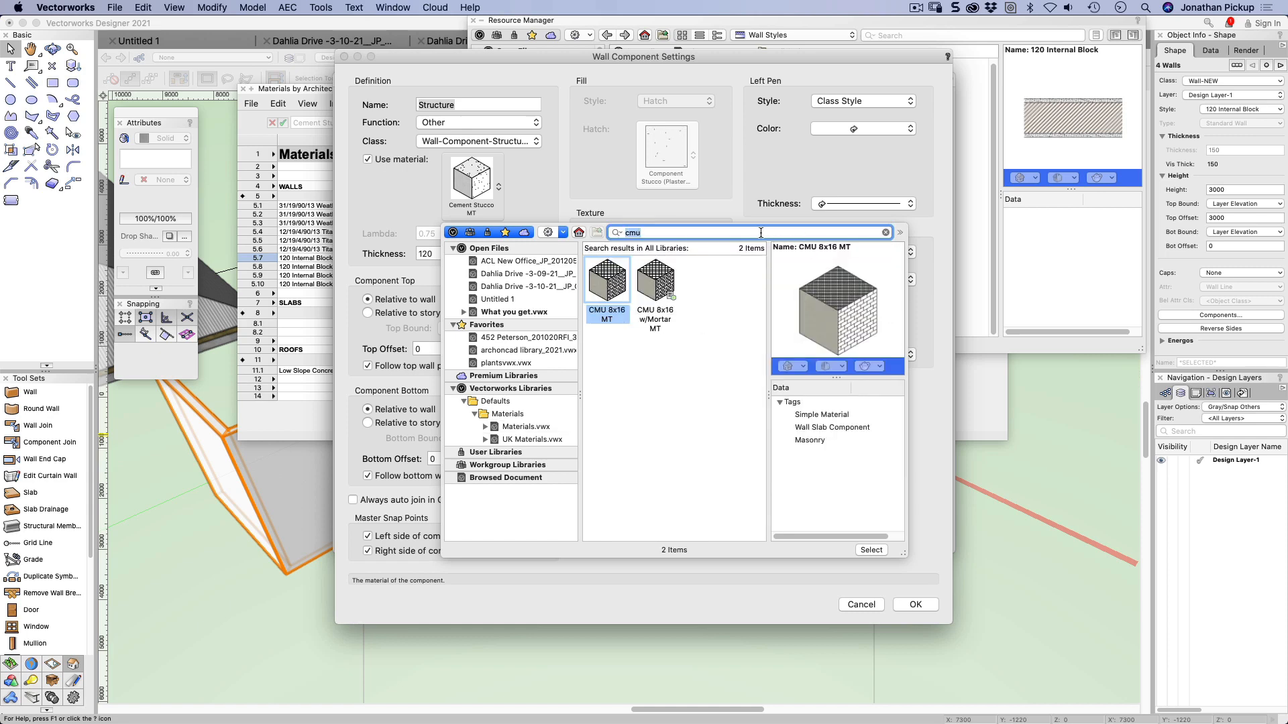
double_click(607, 282)
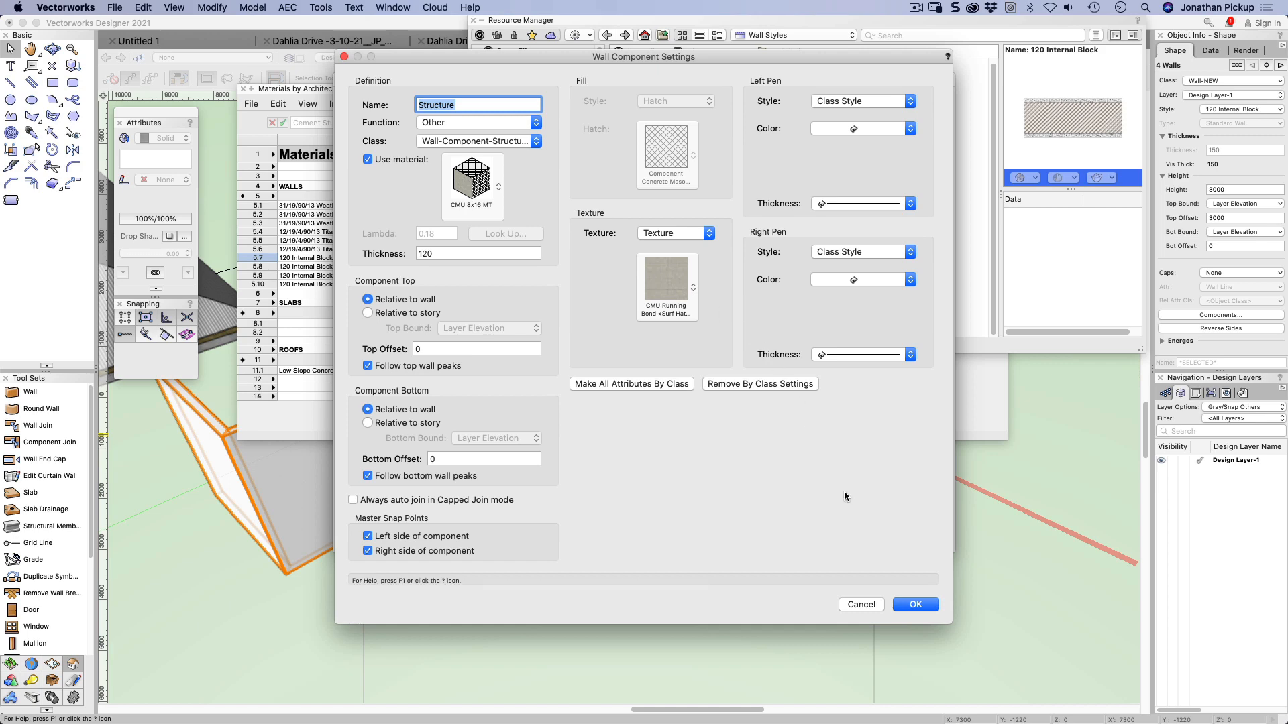
click(906, 604)
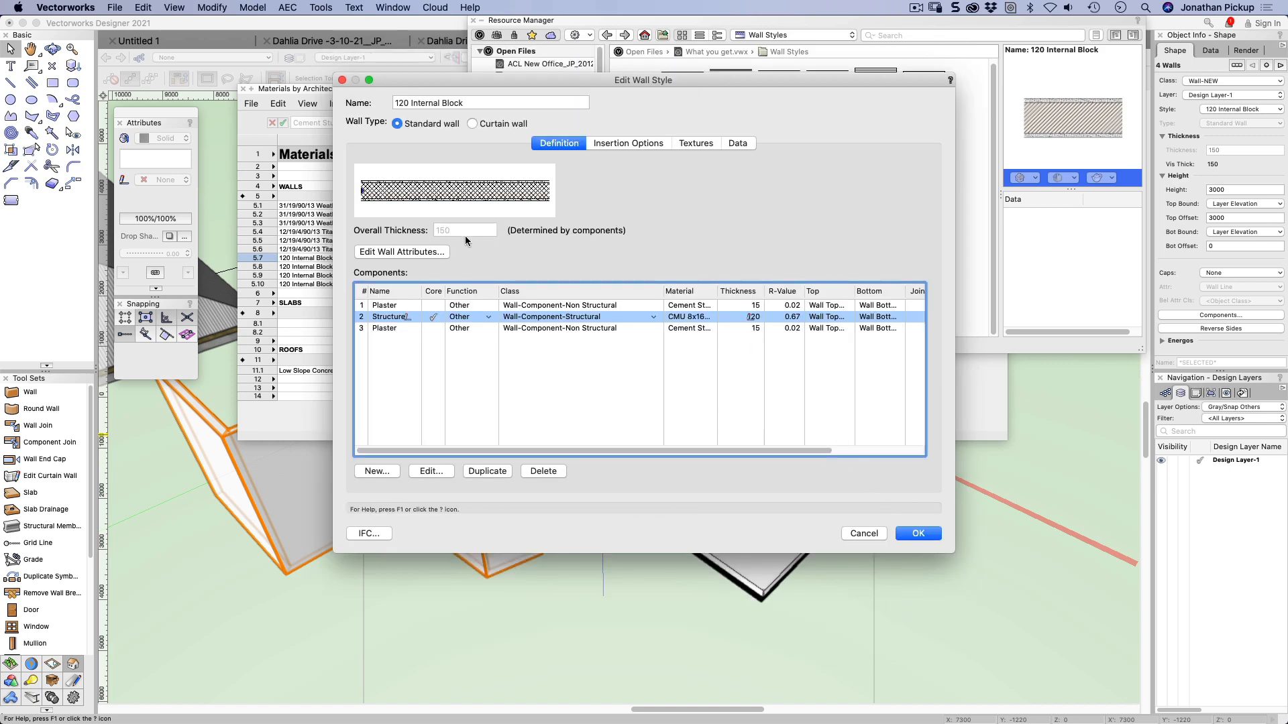
Accept the edited 120 Internal Block style, replace it on the walls, and recalculate the worksheet
click(919, 533)
click(776, 557)
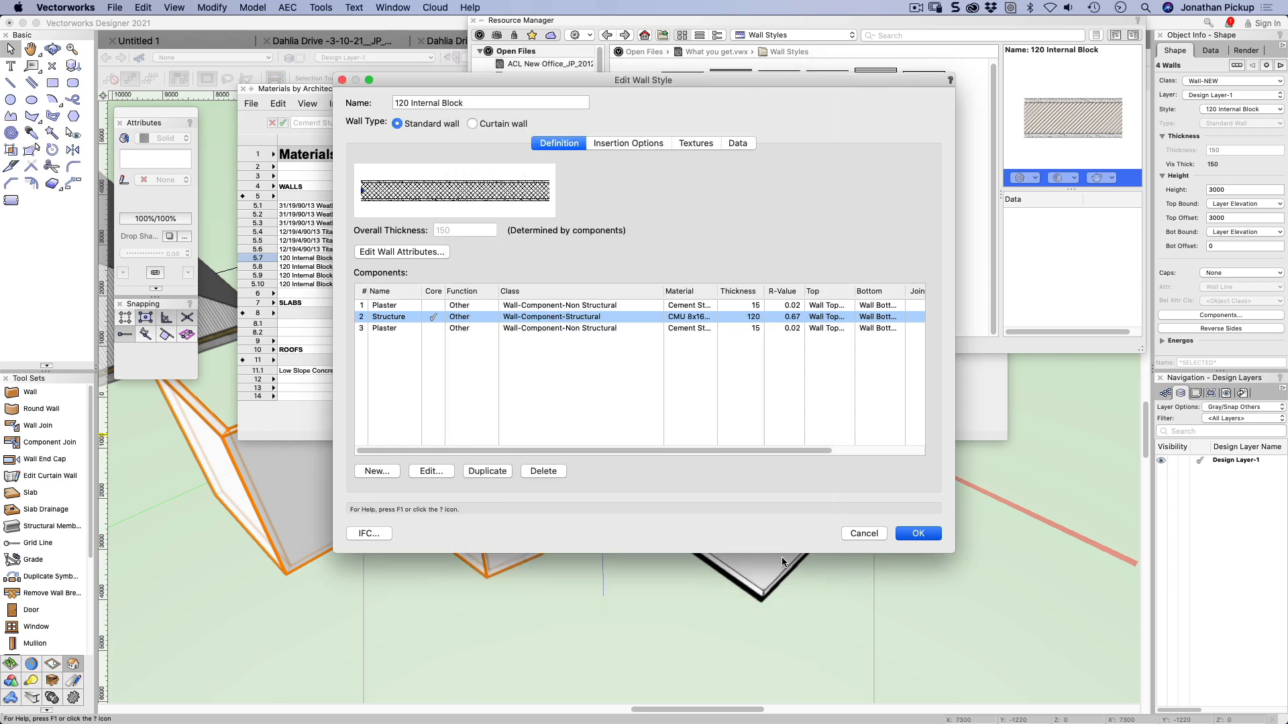
click(250, 104)
click(259, 116)
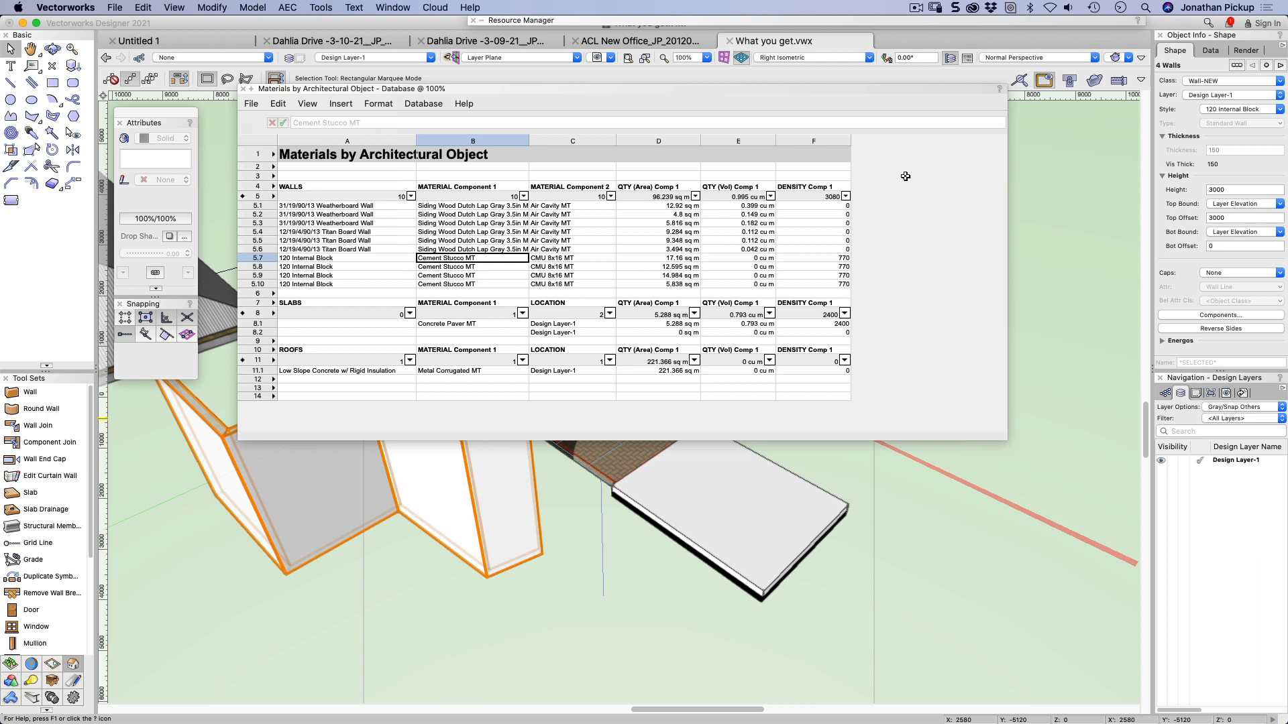
Examine the component 1 volume quantities reported for the Cement Stucco MT of the 120 Internal Block walls
click(737, 187)
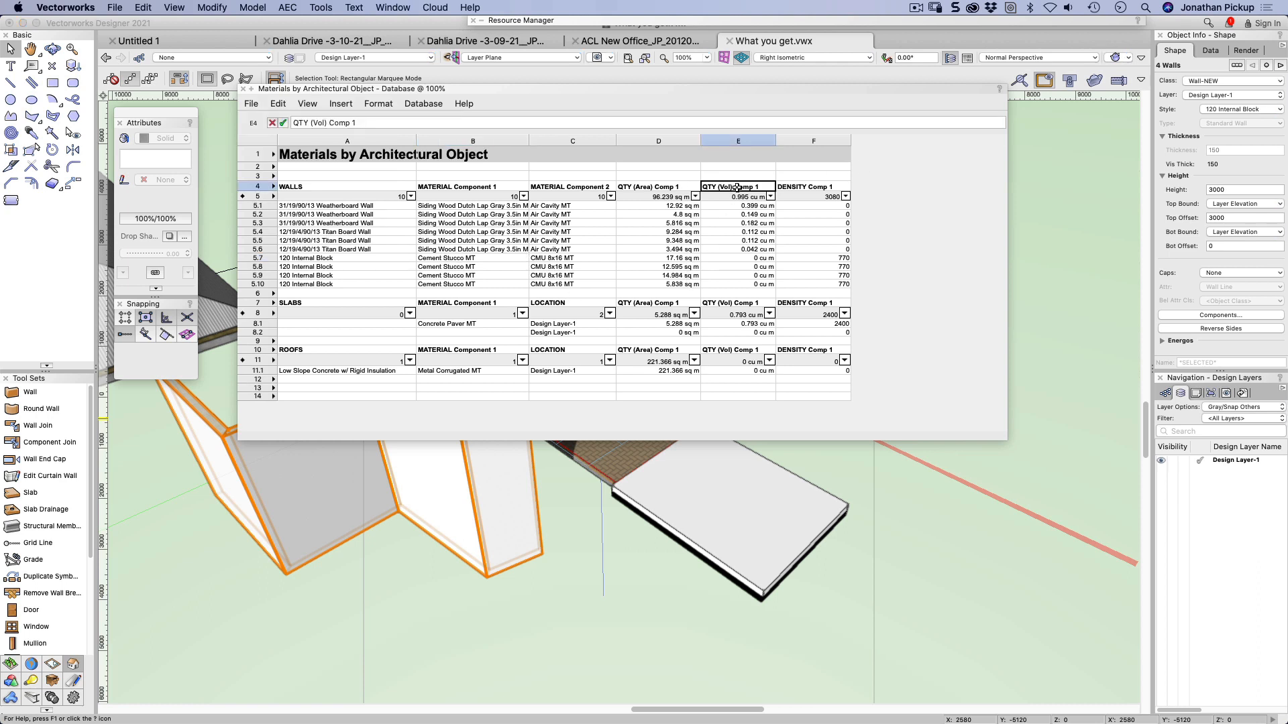
click(737, 259)
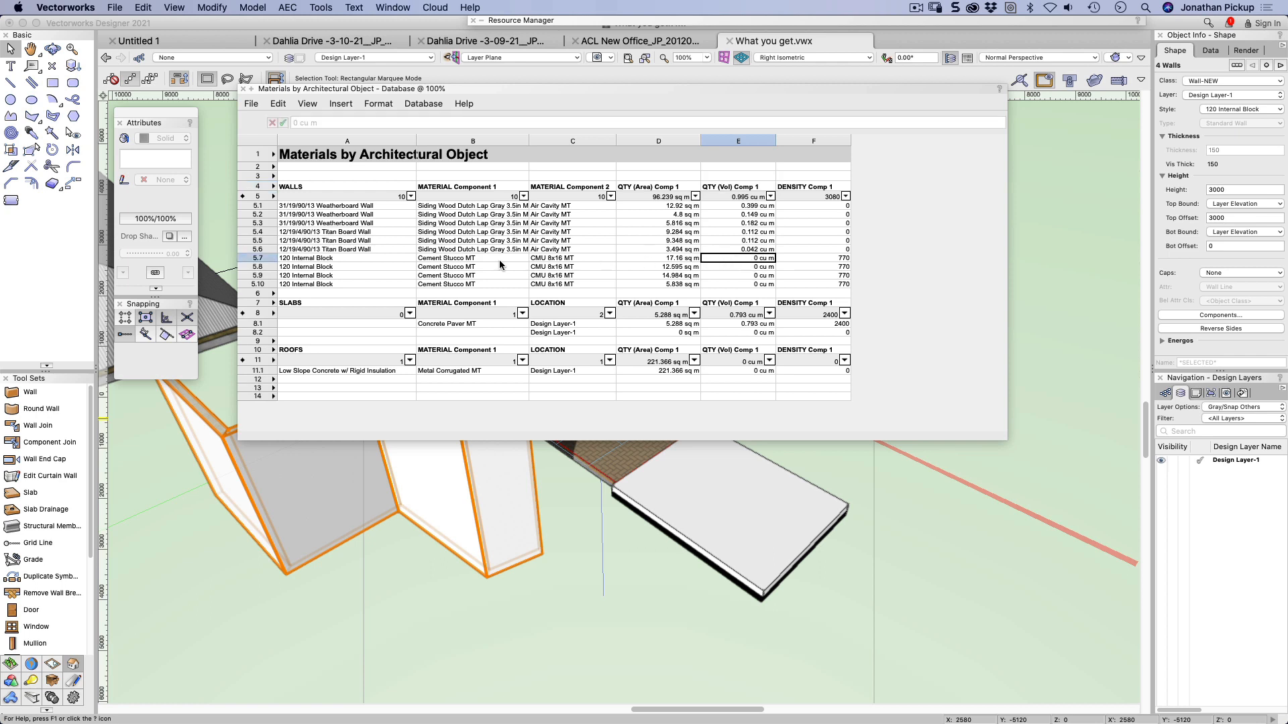
click(464, 258)
click(740, 258)
click(739, 266)
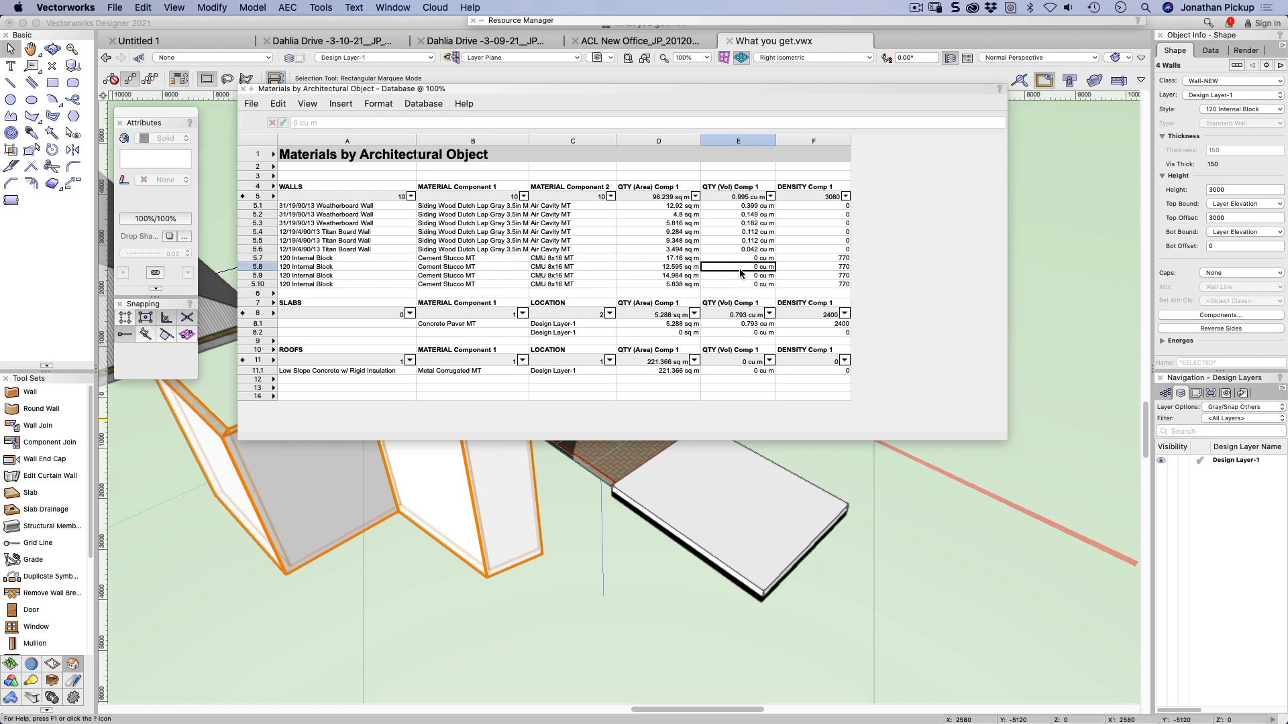
click(741, 275)
click(746, 283)
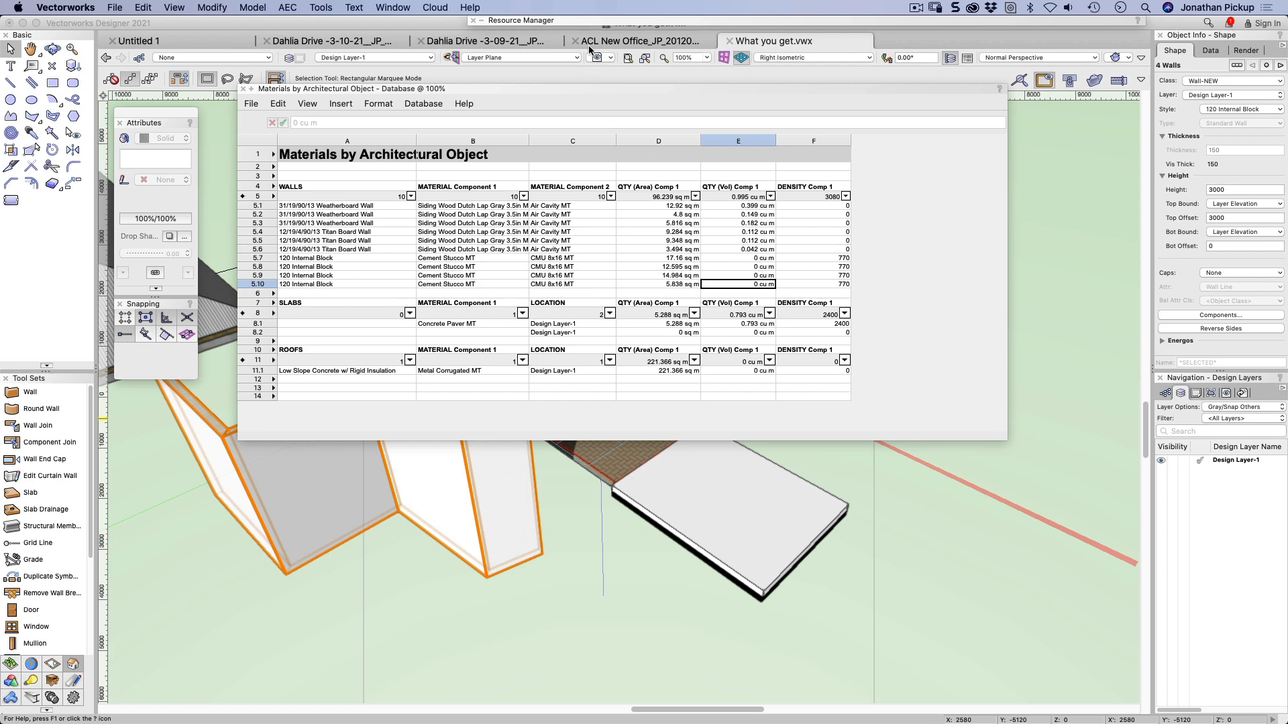
Open Cement Stucco MT for editing from the Materials resources of What you get.vwx
mouse_move(589, 25)
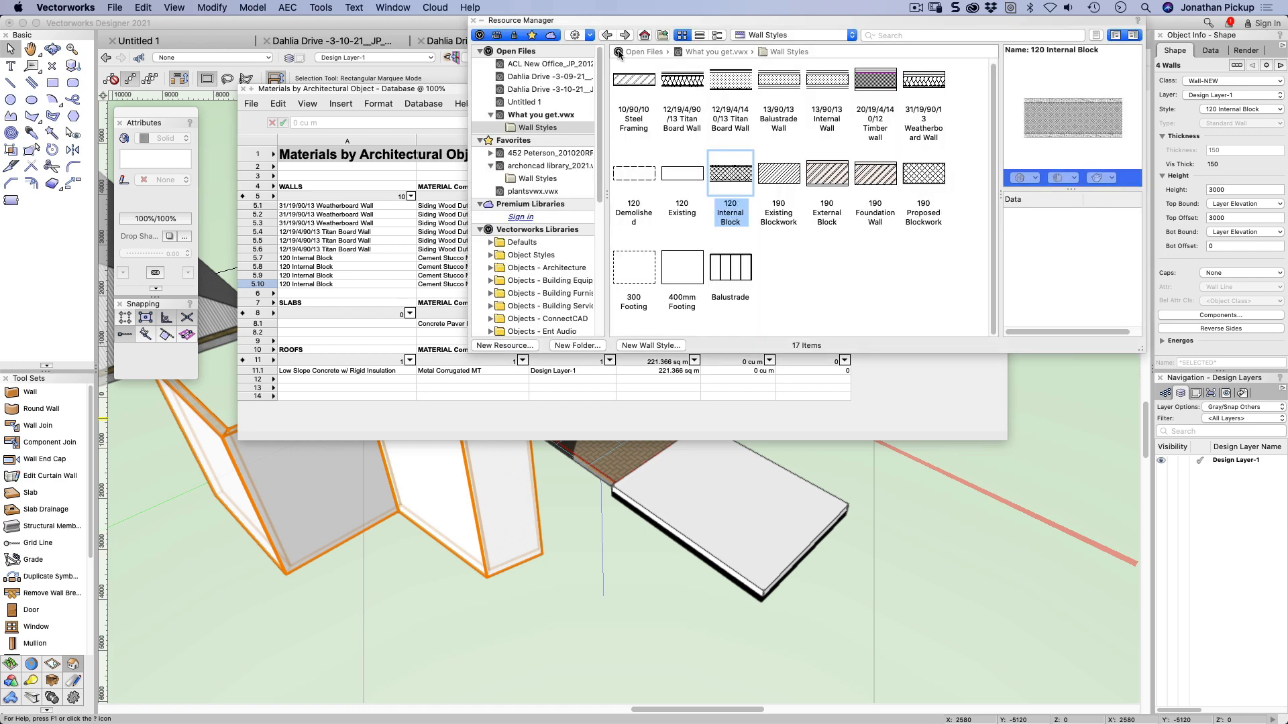
click(775, 36)
mouse_move(778, 10)
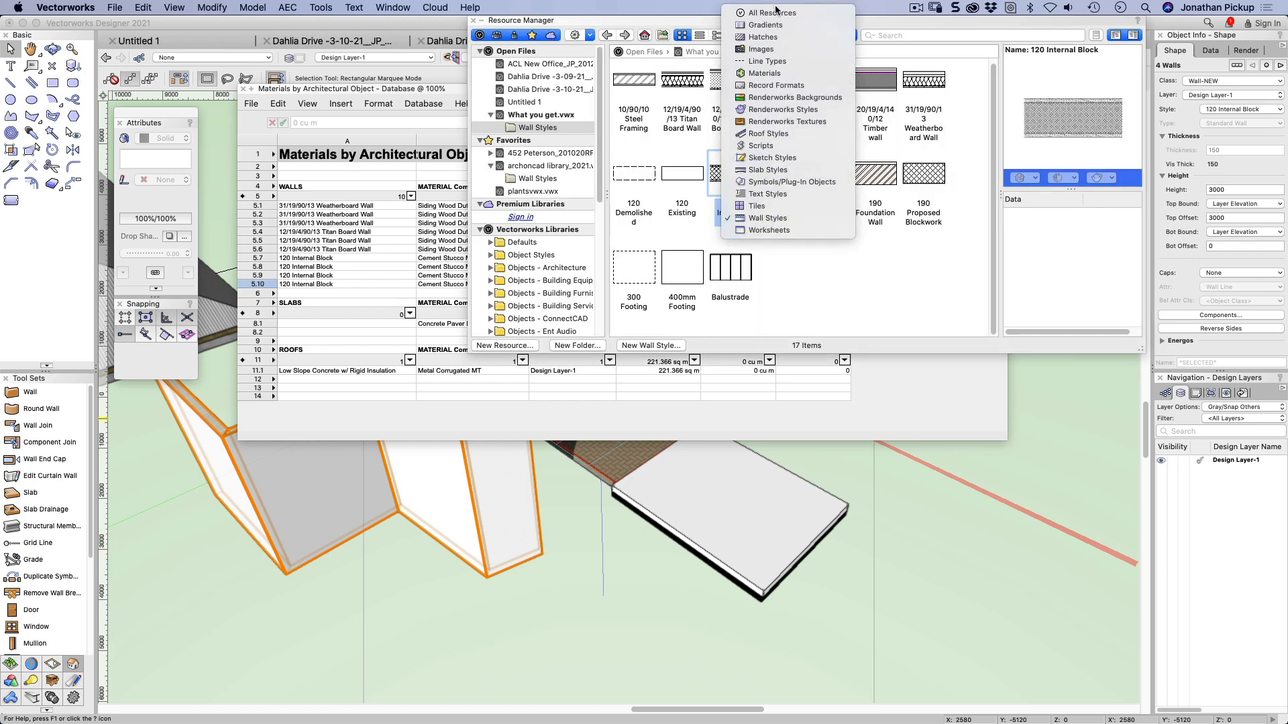
click(765, 85)
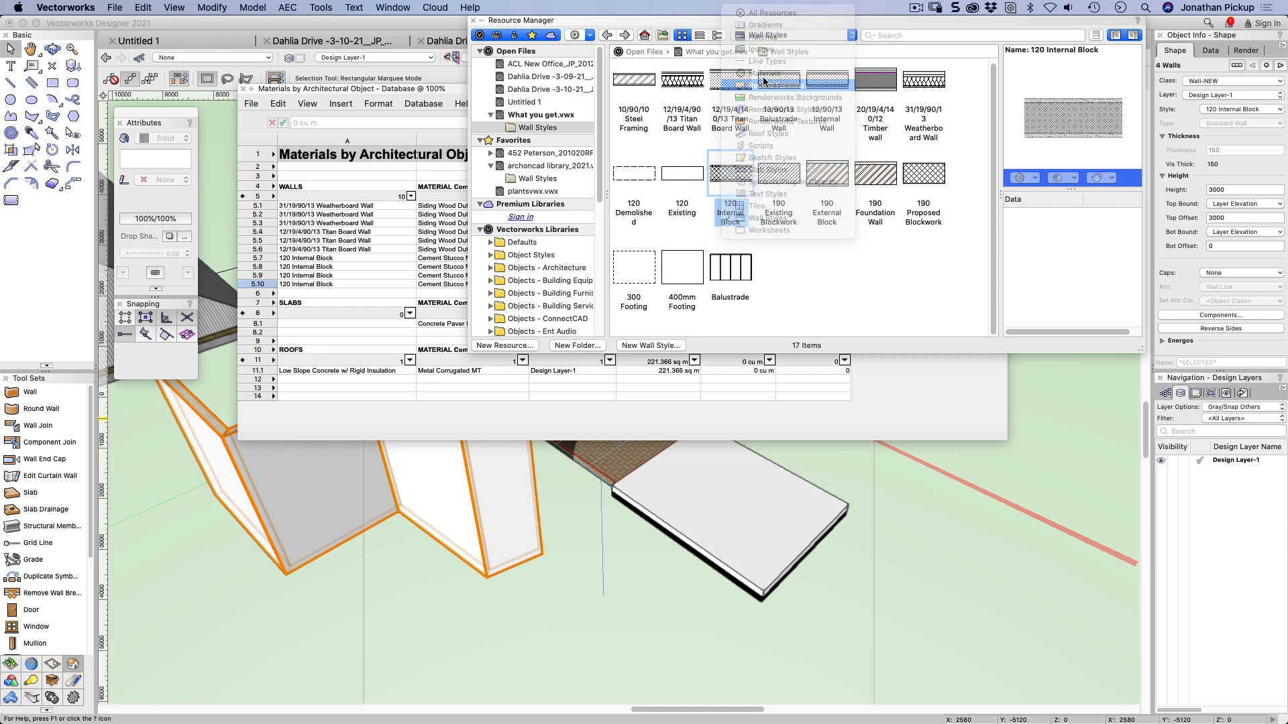
click(765, 35)
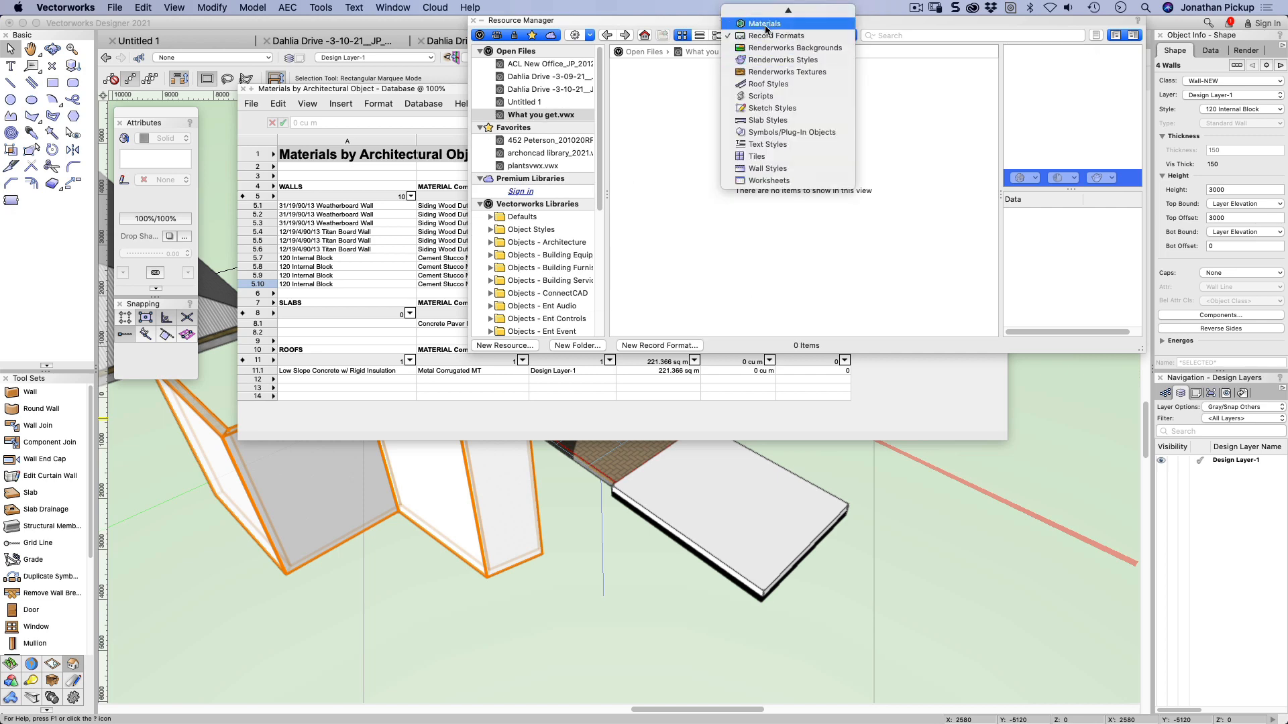
click(764, 22)
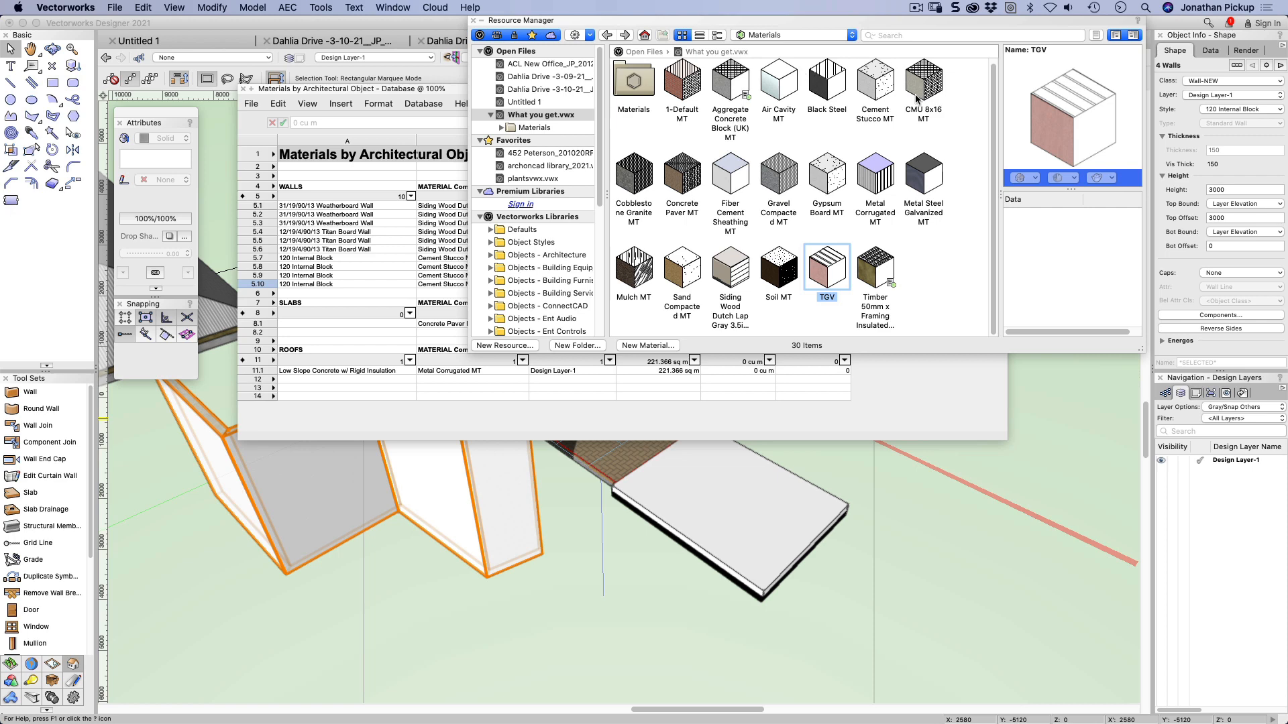
right_click(874, 90)
click(902, 173)
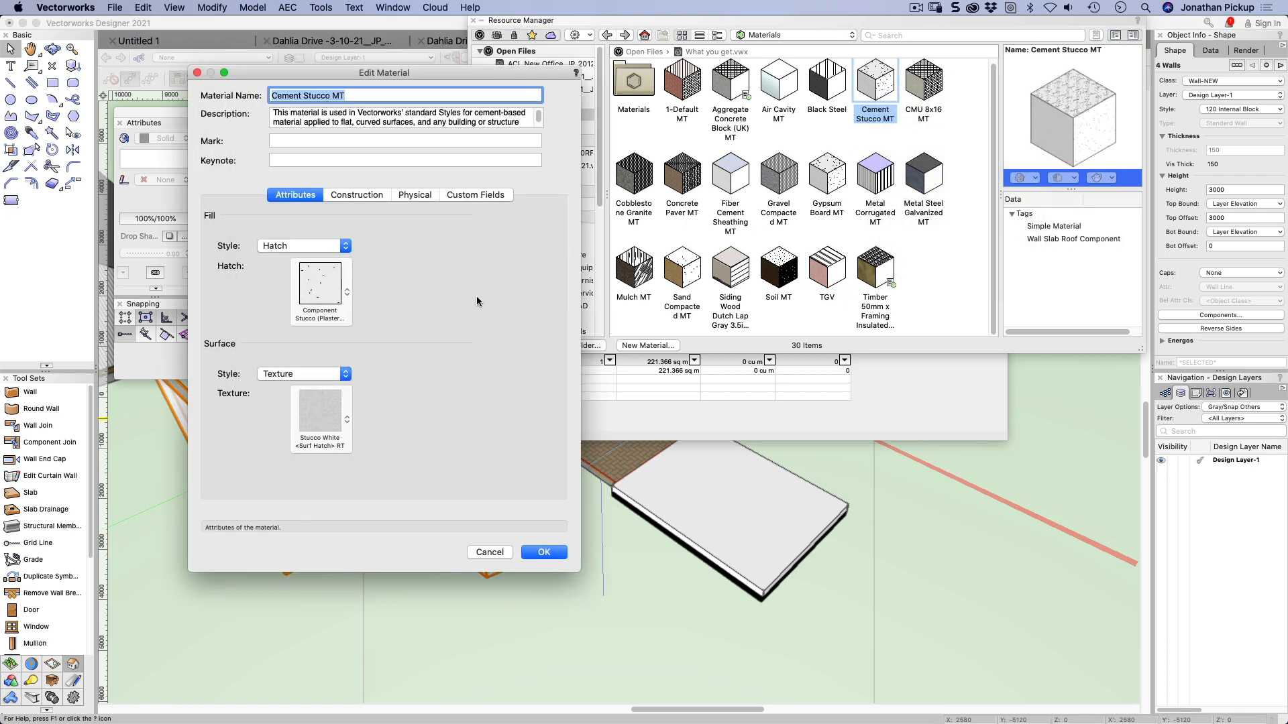
Set Cement Stucco MT's construction data to report as both Volume and Component area, and accept the material
click(346, 196)
click(257, 215)
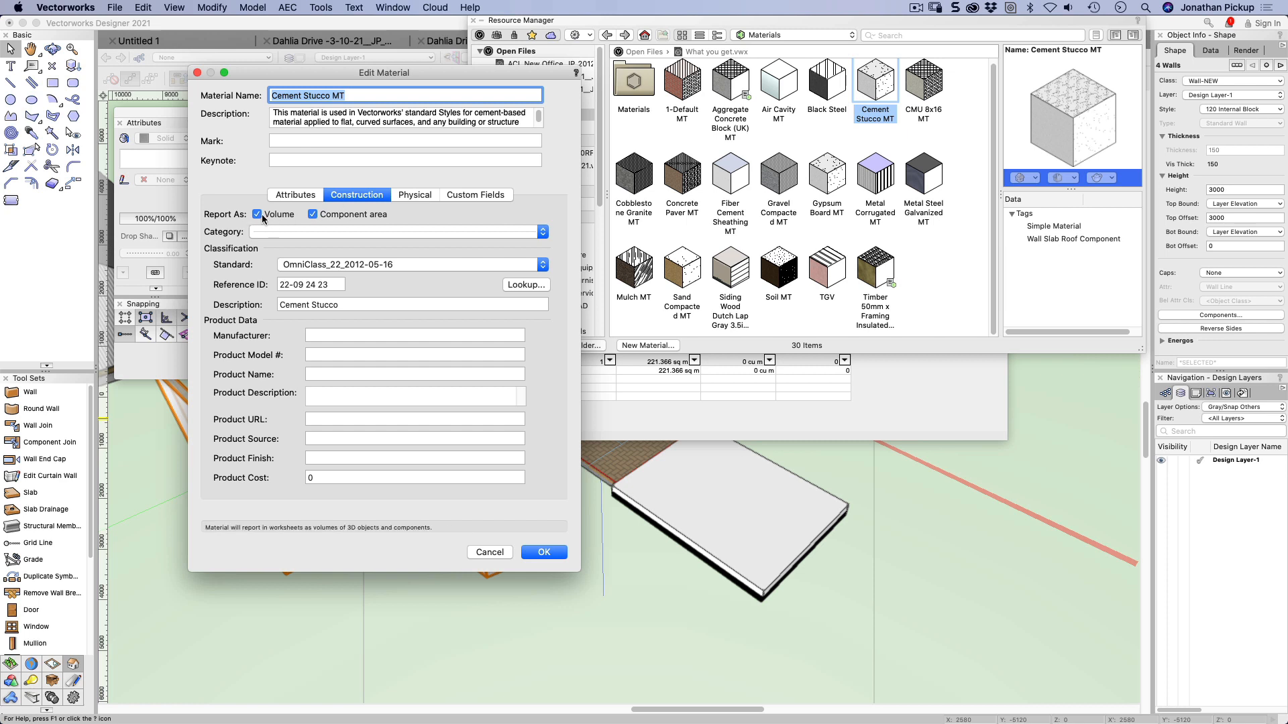
click(315, 214)
click(269, 216)
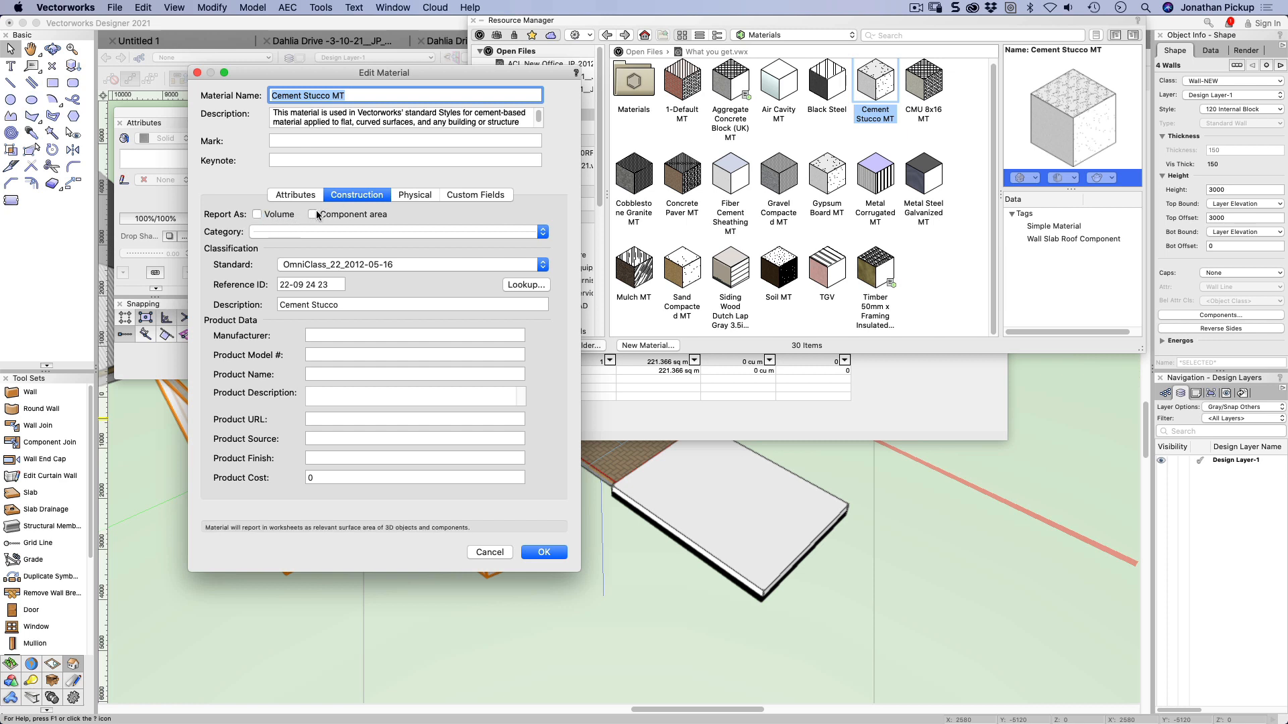
click(314, 213)
click(266, 214)
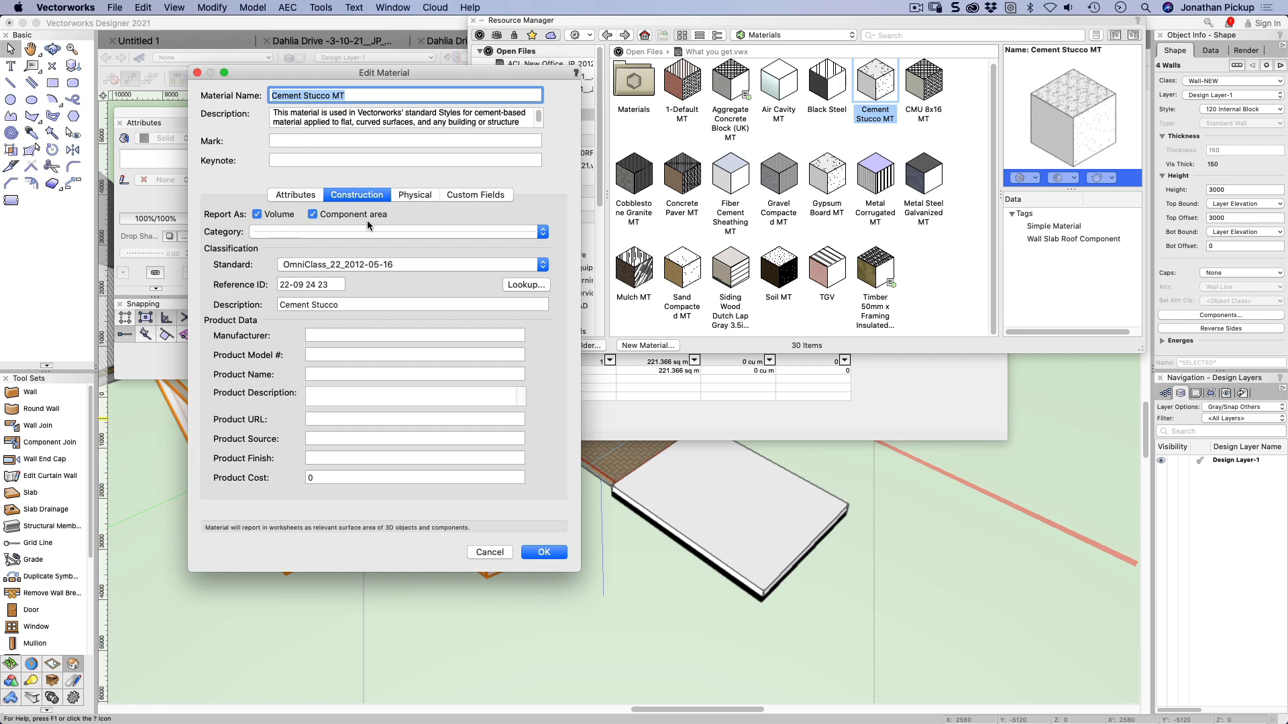
click(544, 552)
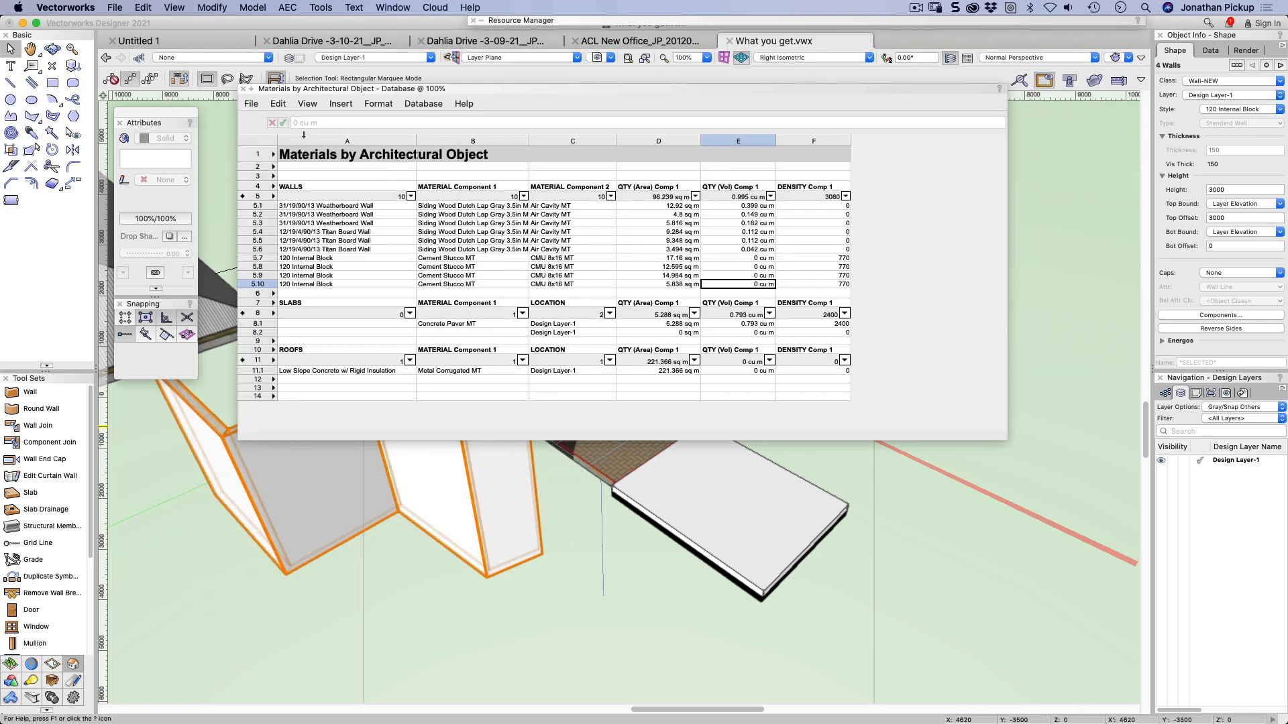
Recalculate all worksheets, and review the component 1 density formula and the density values of the 120 Internal Block walls
click(251, 103)
click(265, 115)
click(818, 263)
click(805, 188)
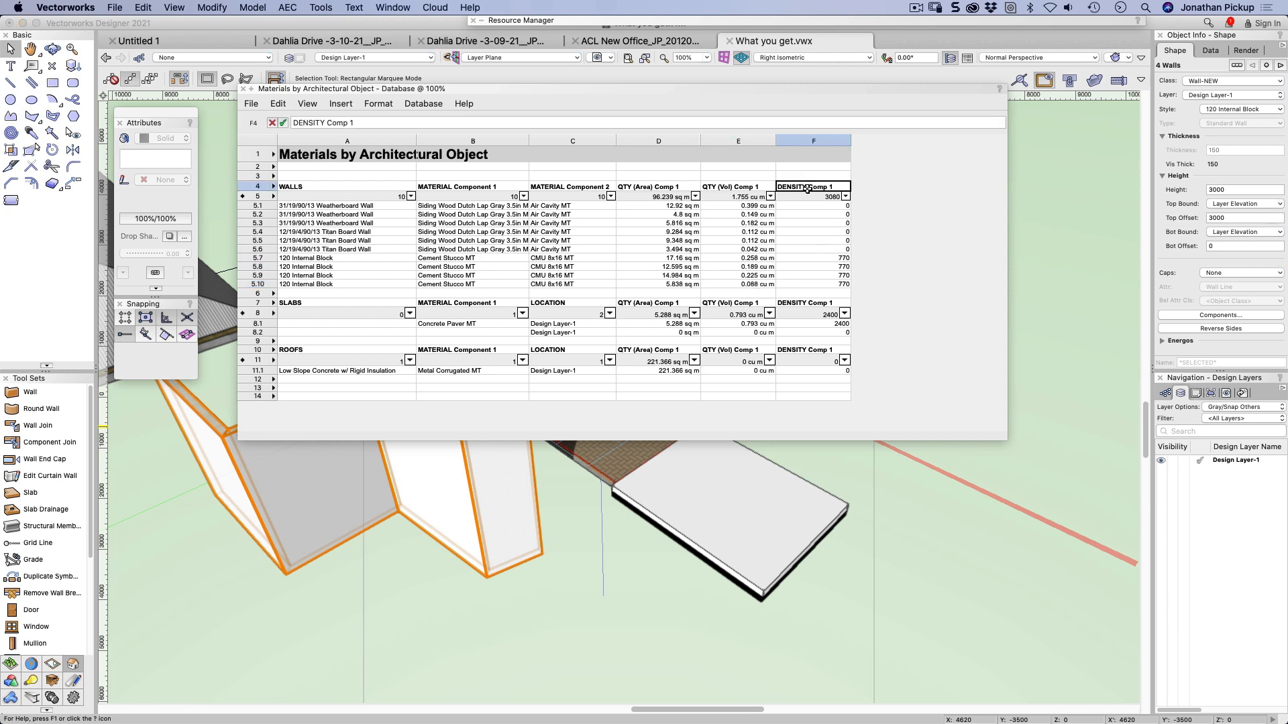
click(807, 196)
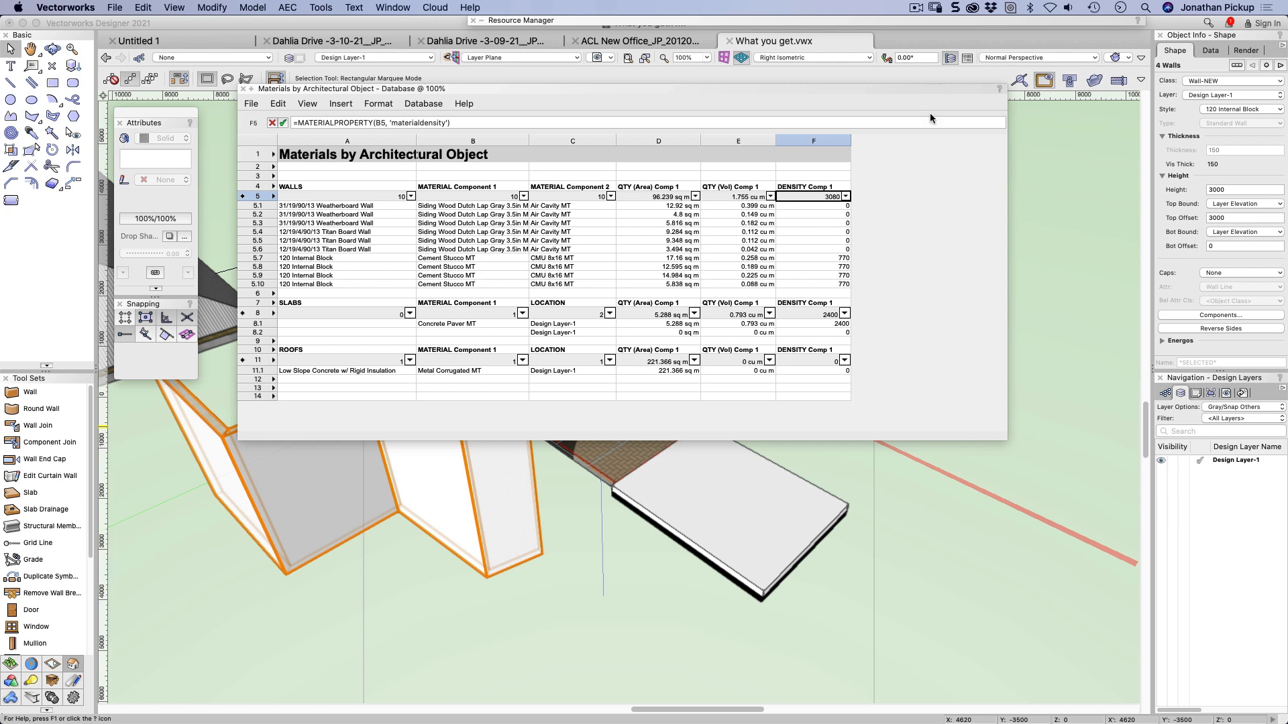
click(817, 258)
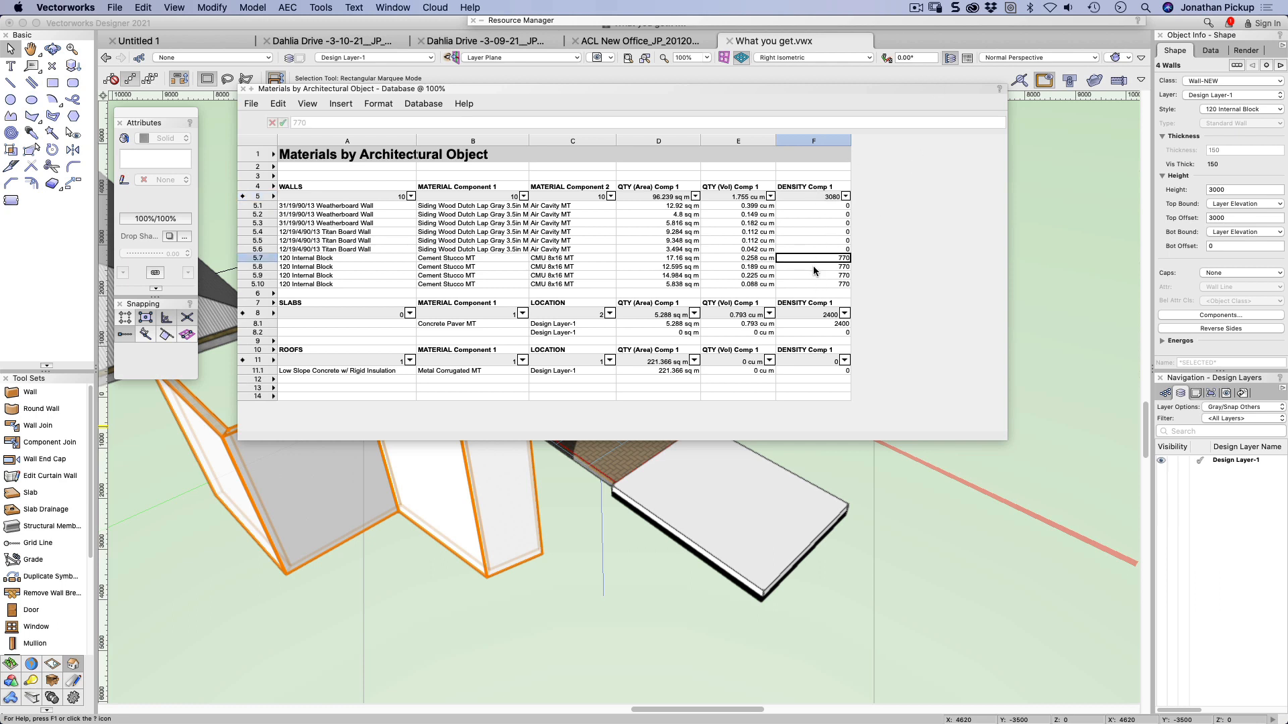
click(813, 267)
click(812, 276)
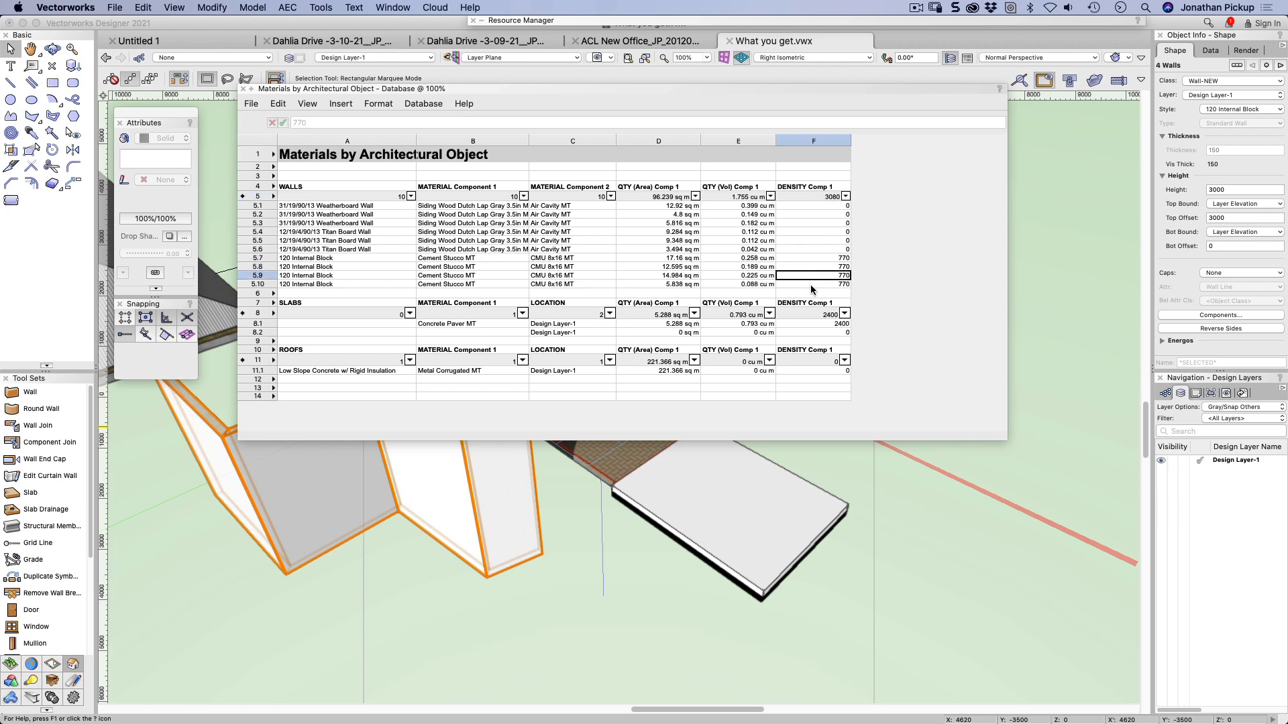
click(811, 285)
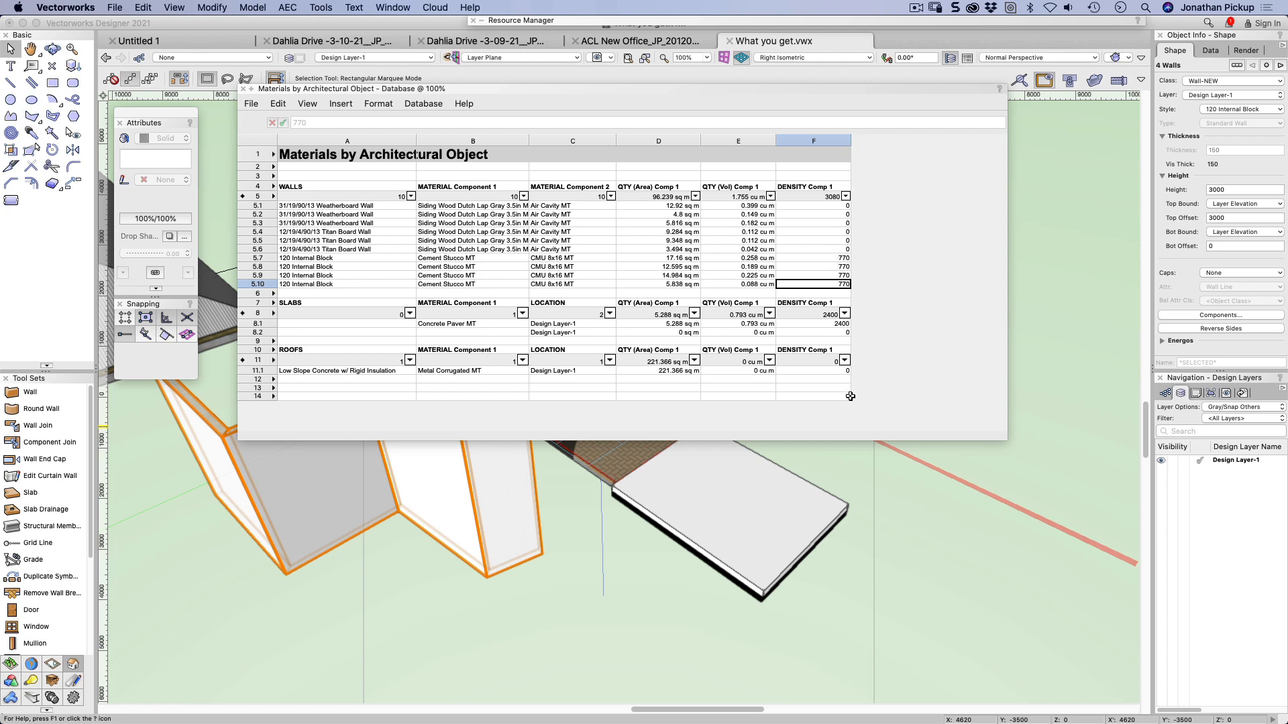
Add column G to the worksheet and enter the formula =E5*F5 in G5 to multiply the walls' volume by density
drag(847, 396, 922, 396)
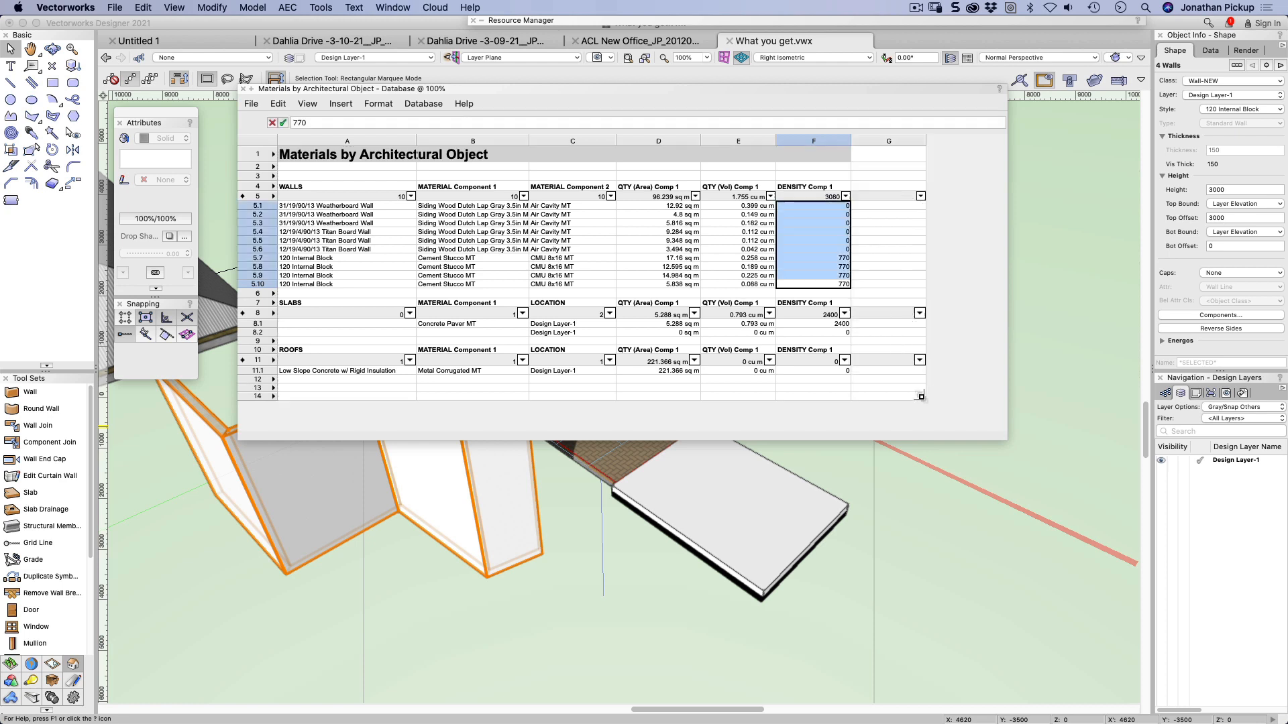
click(871, 197)
text(=)
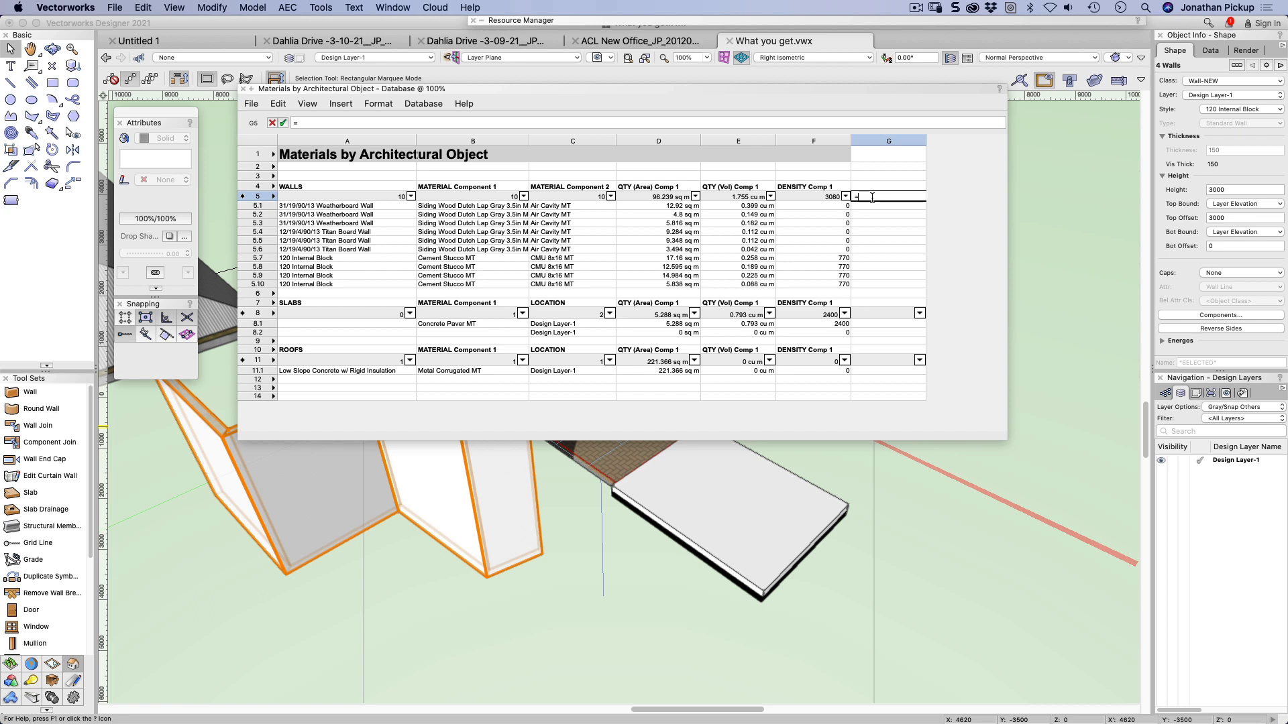
click(738, 196)
text(*)
click(801, 194)
key(Return)
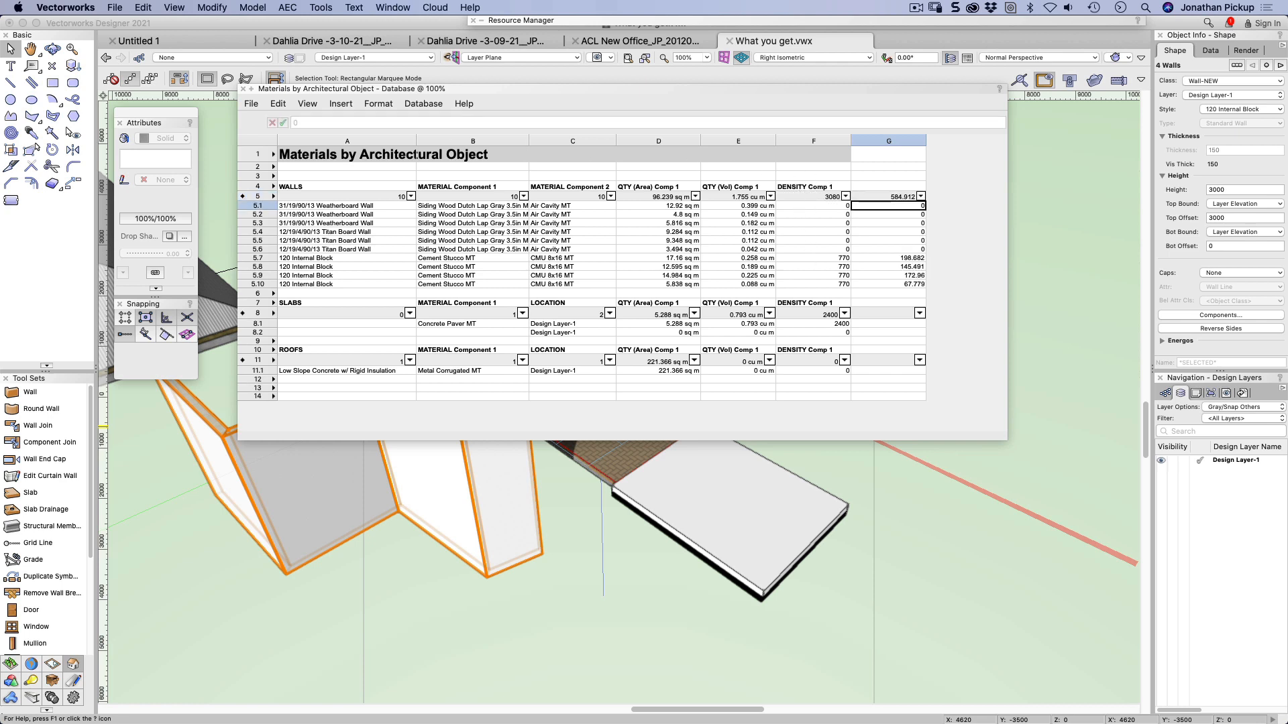
click(894, 265)
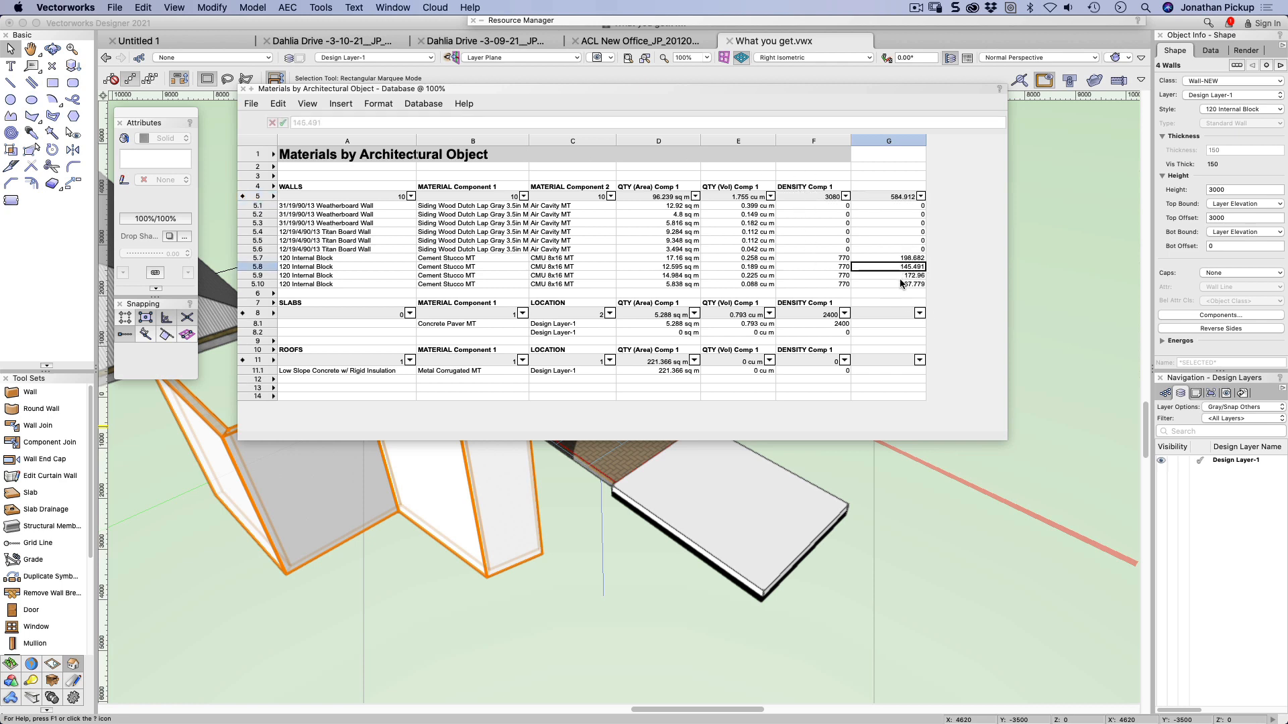
click(897, 259)
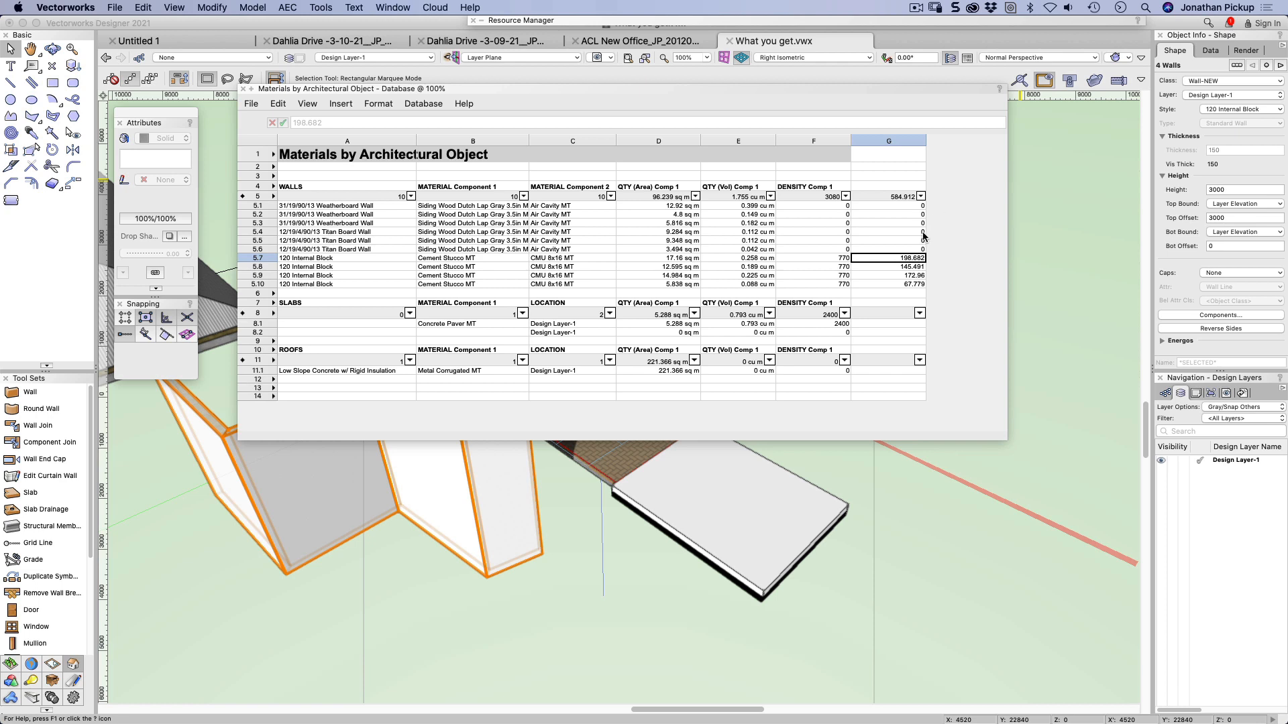
Point the walls' area formula in D5 to the second component material as =MATERIALSURFACEAREA(C5)
click(675, 195)
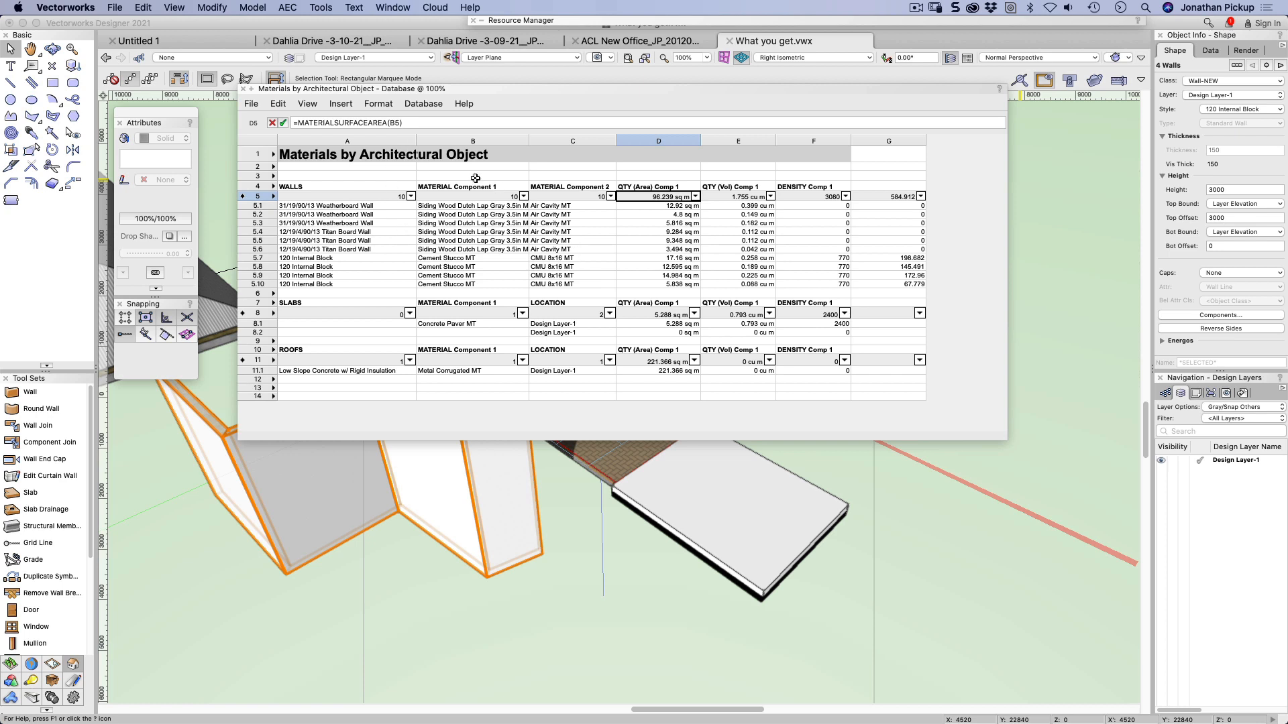
click(390, 123)
key(BackSpace)
text(c)
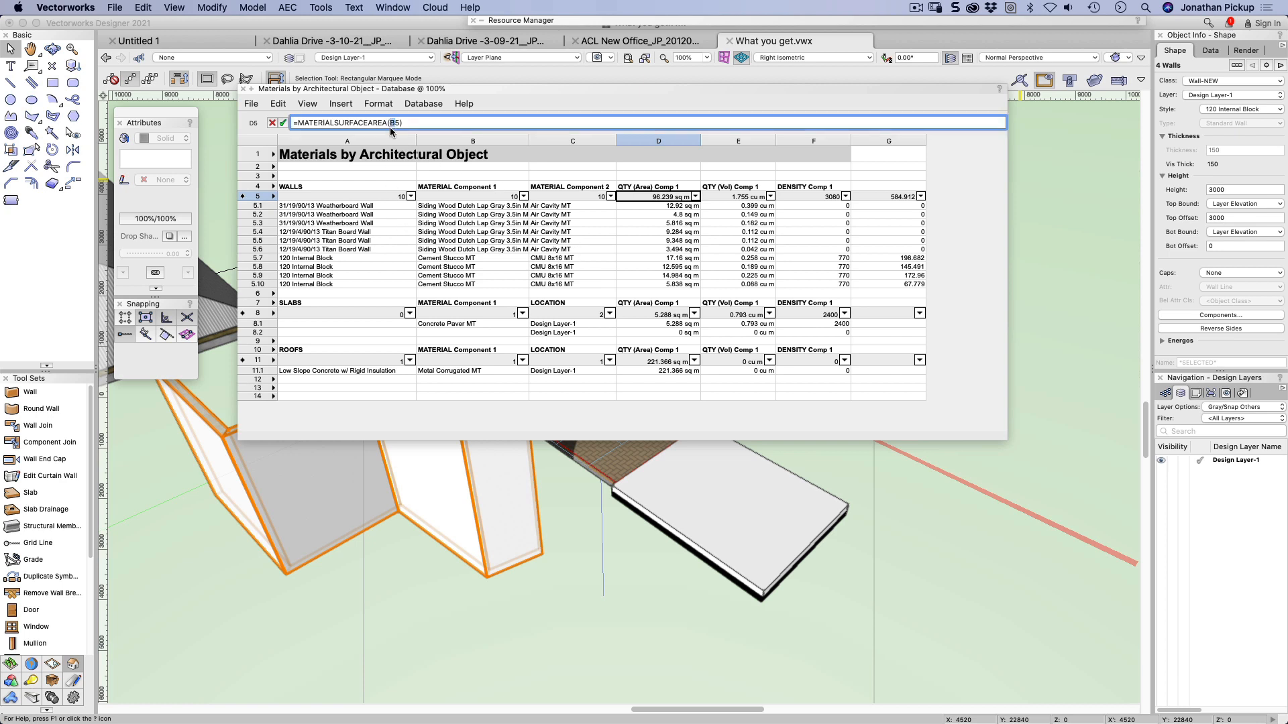
key(Tab)
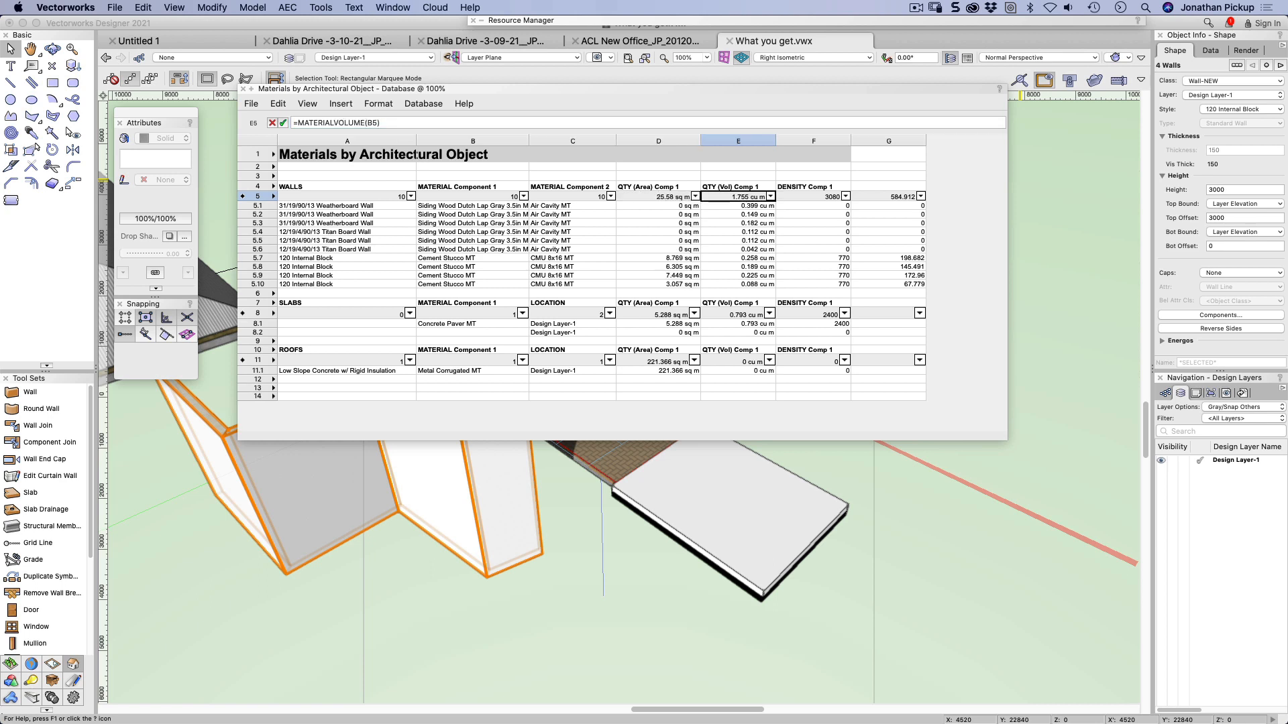
Point the walls' volume formula in E5 to the second component material as =MATERIALVOLUME(C5)
click(371, 122)
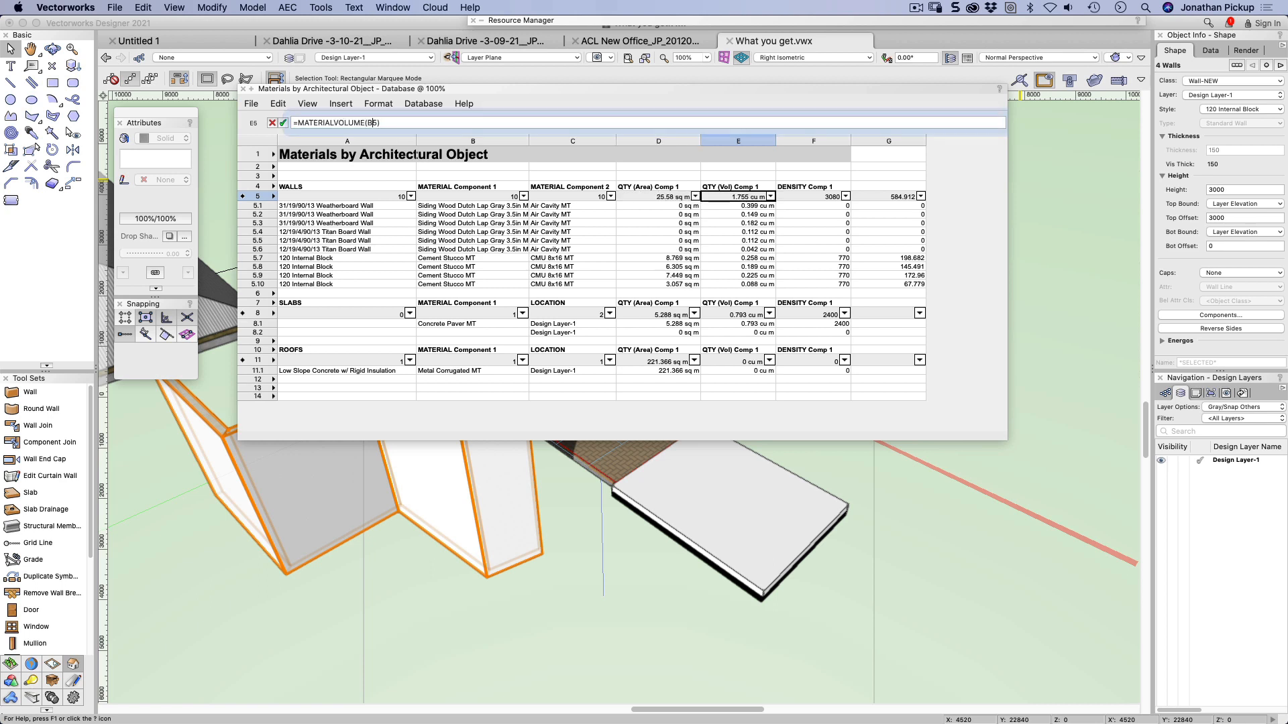
key(BackSpace)
text(c)
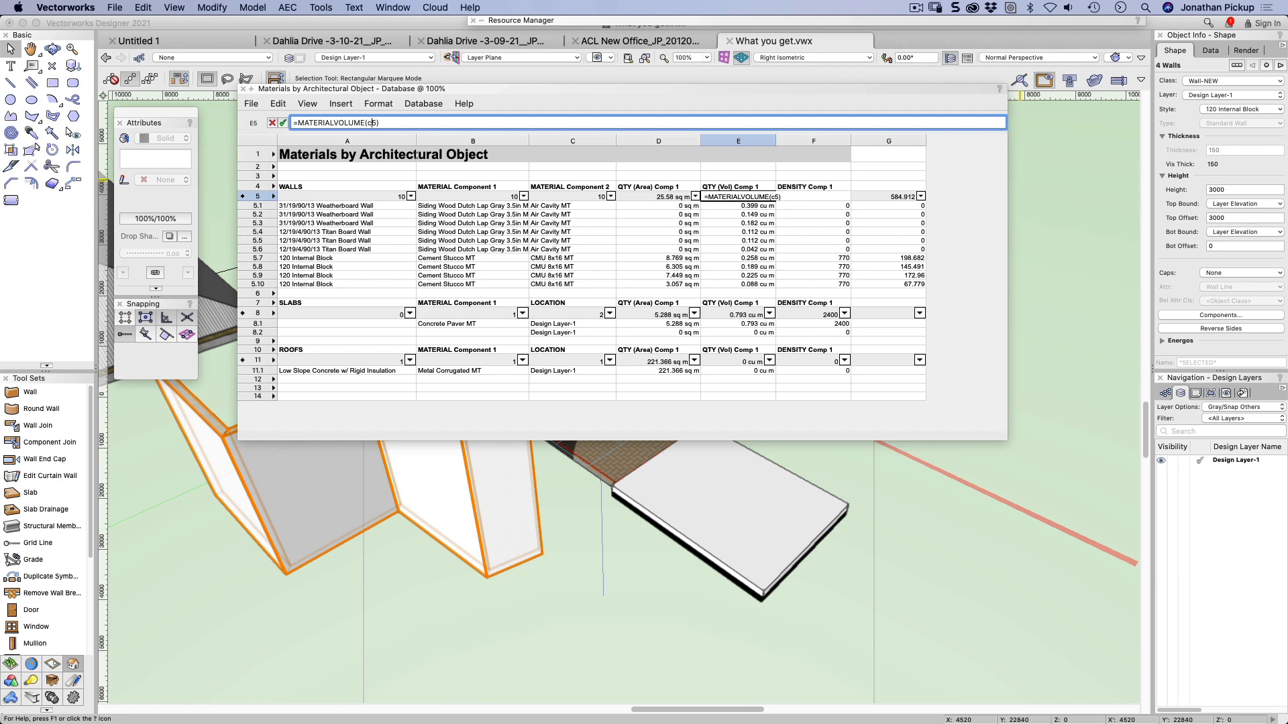
key(Return)
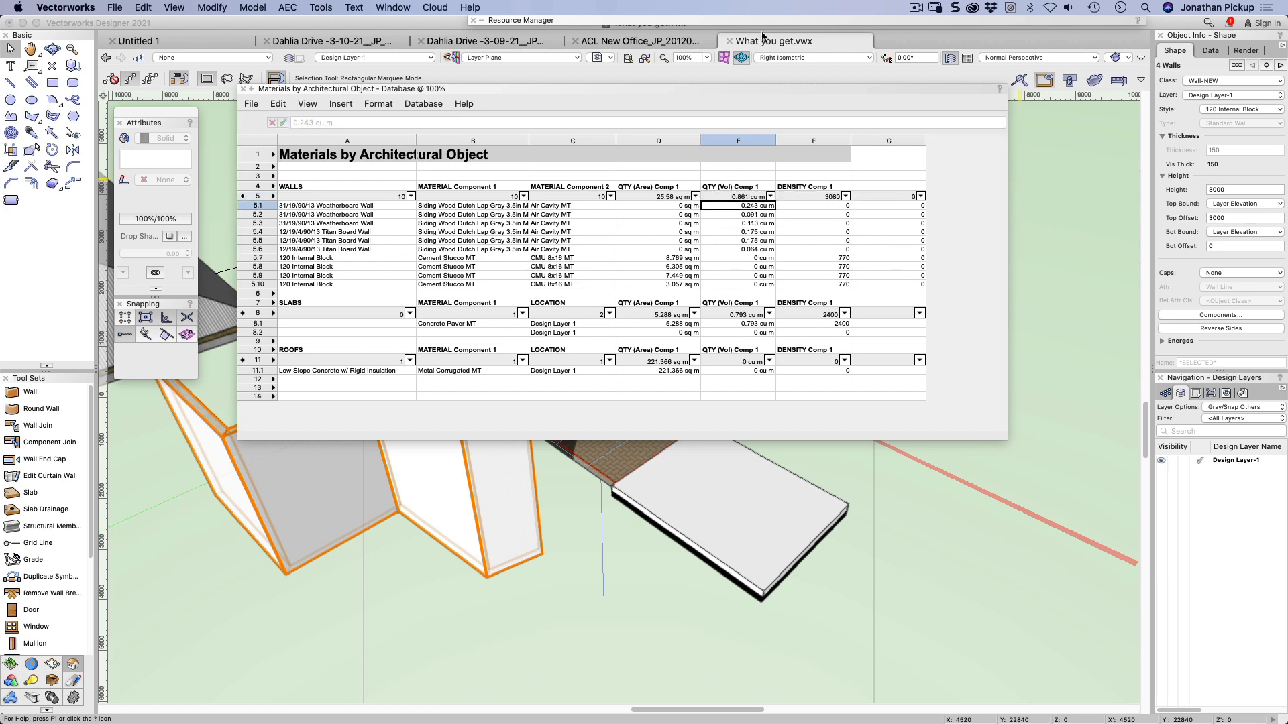
Edit CMU 8x16 MT to report as both Volume and Component area, and accept it after checking its density
mouse_move(784, 21)
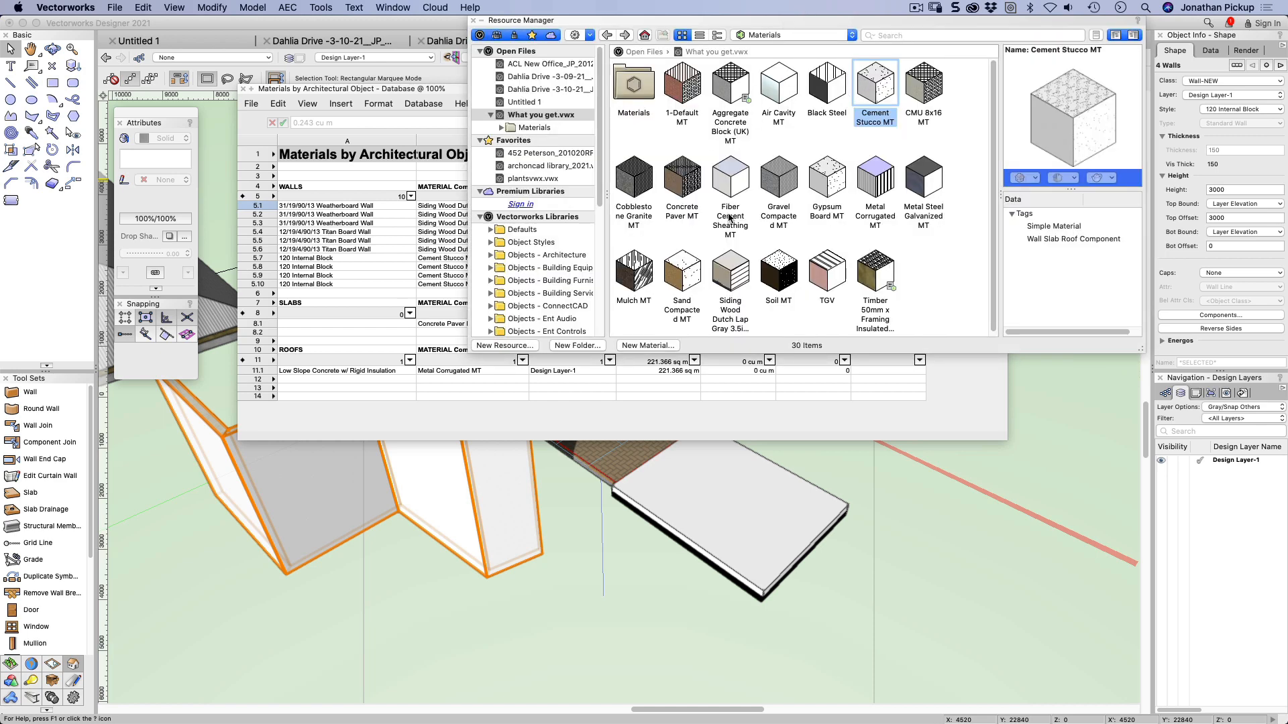
click(923, 89)
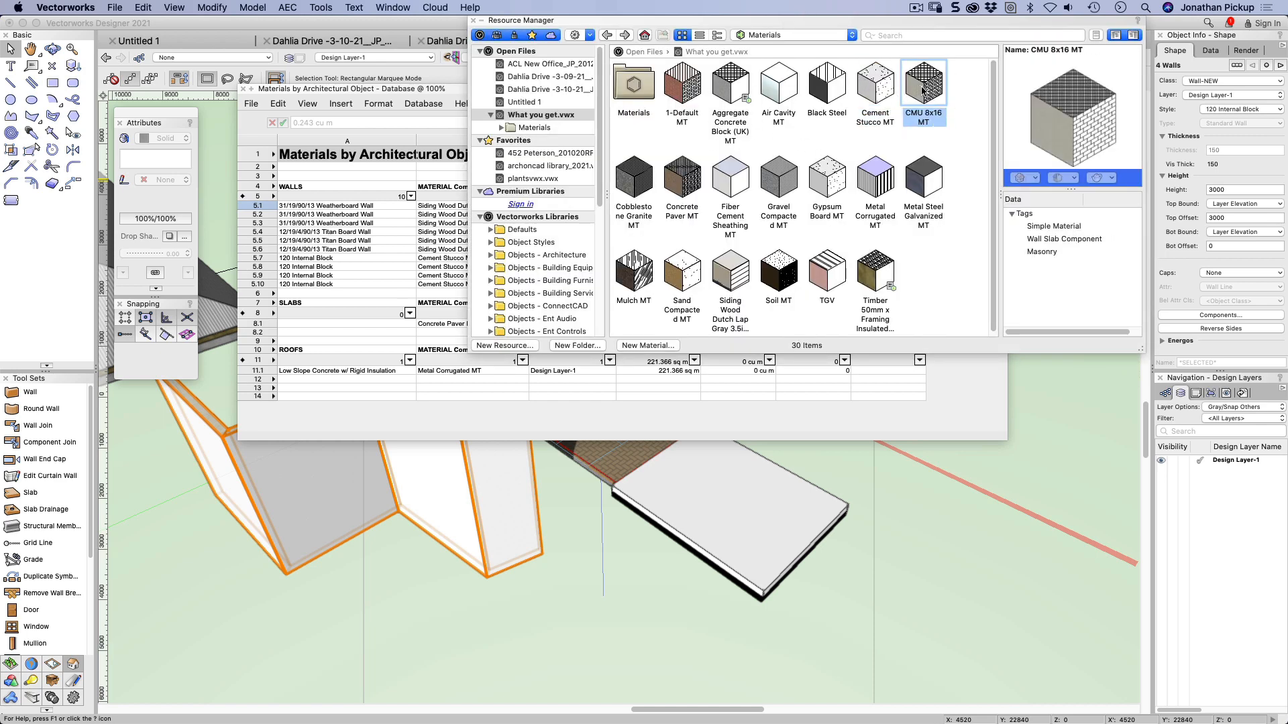
right_click(922, 89)
click(939, 175)
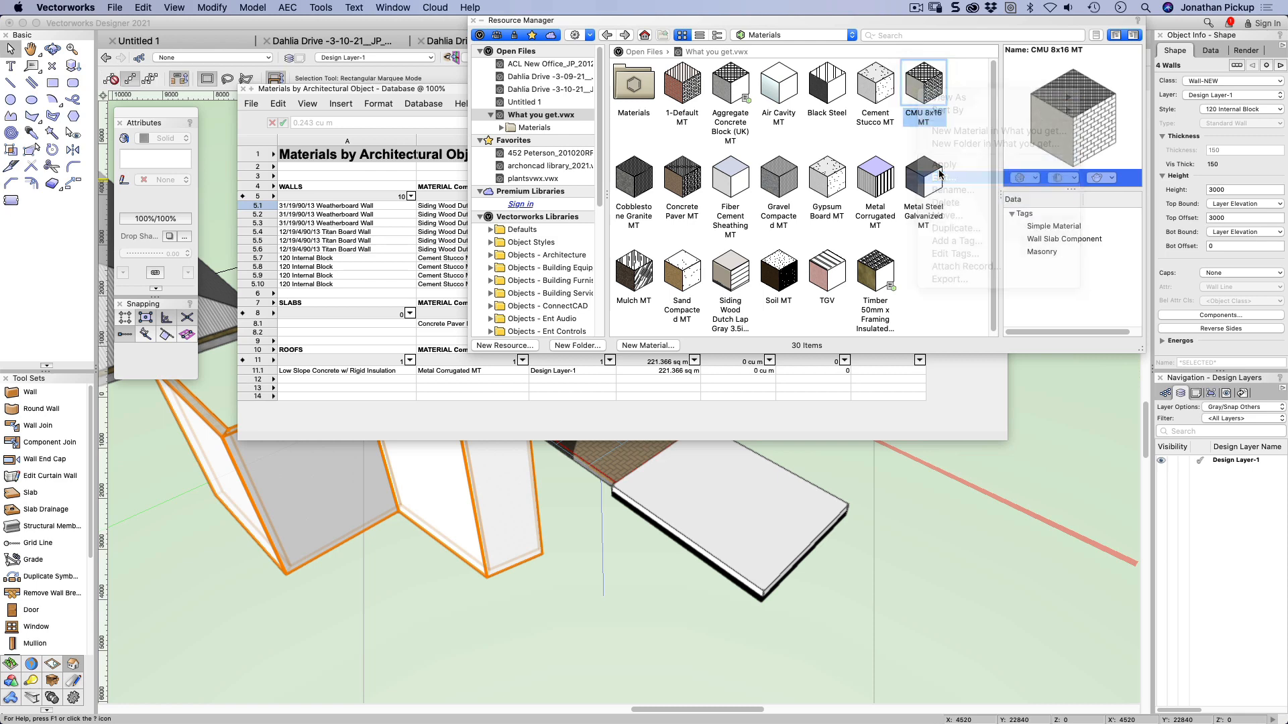
click(356, 194)
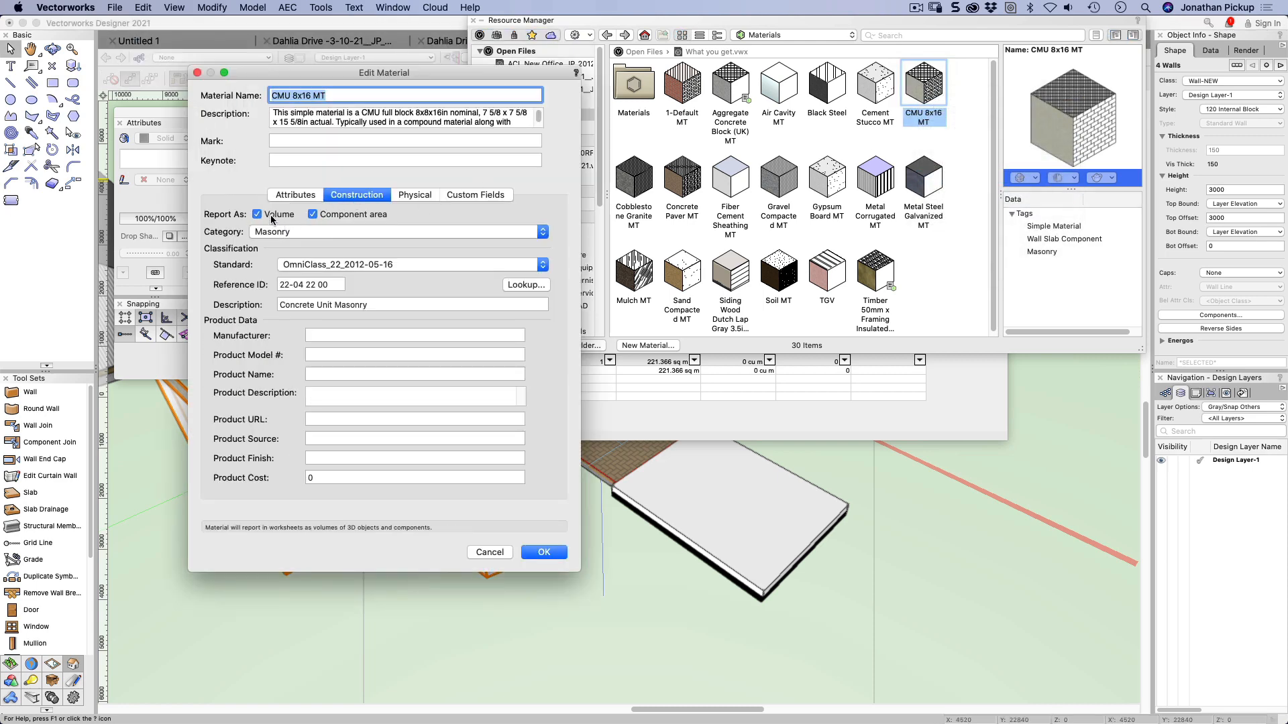
click(411, 194)
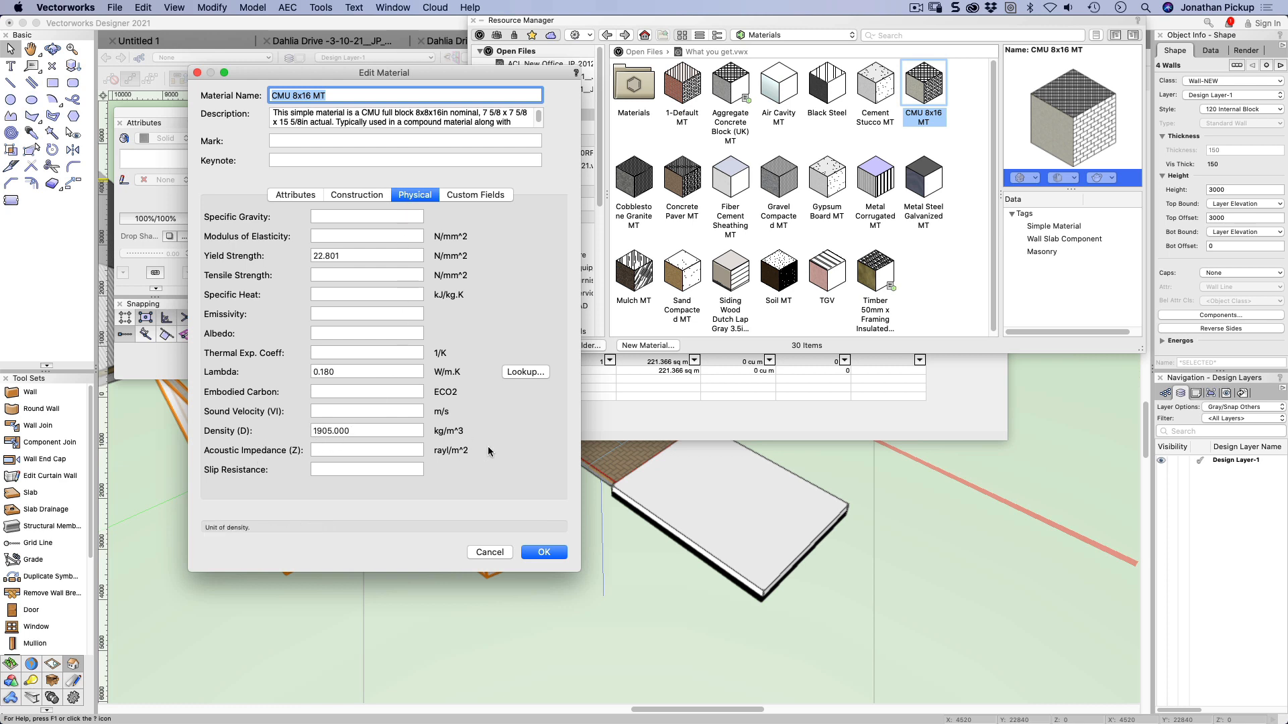
click(543, 552)
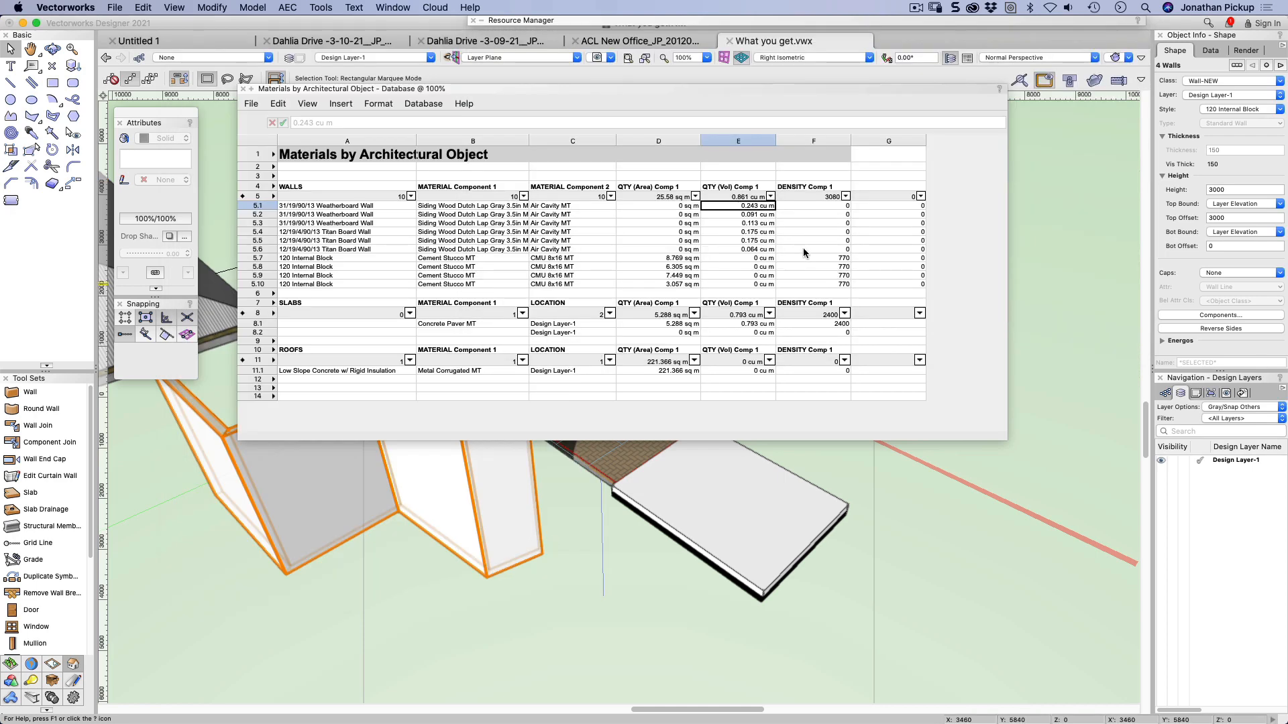
Recalculate all worksheets and inspect the walls' volume formula in E5
click(251, 104)
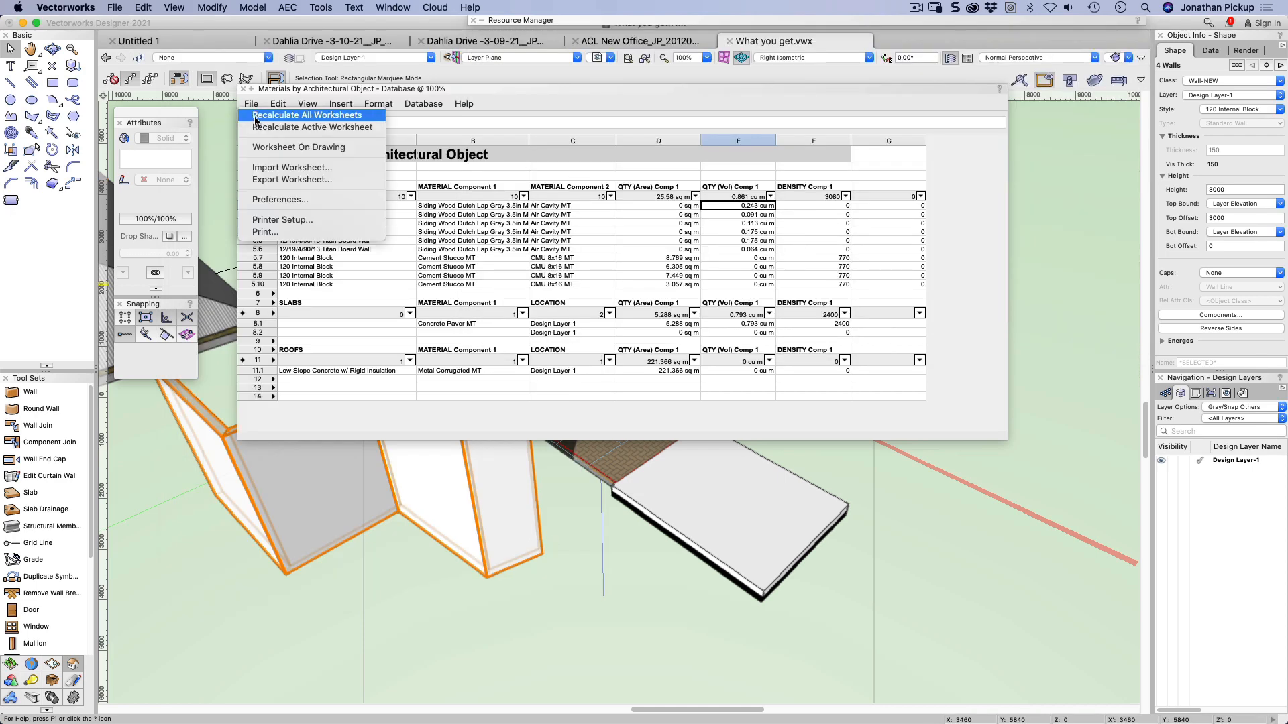
click(255, 118)
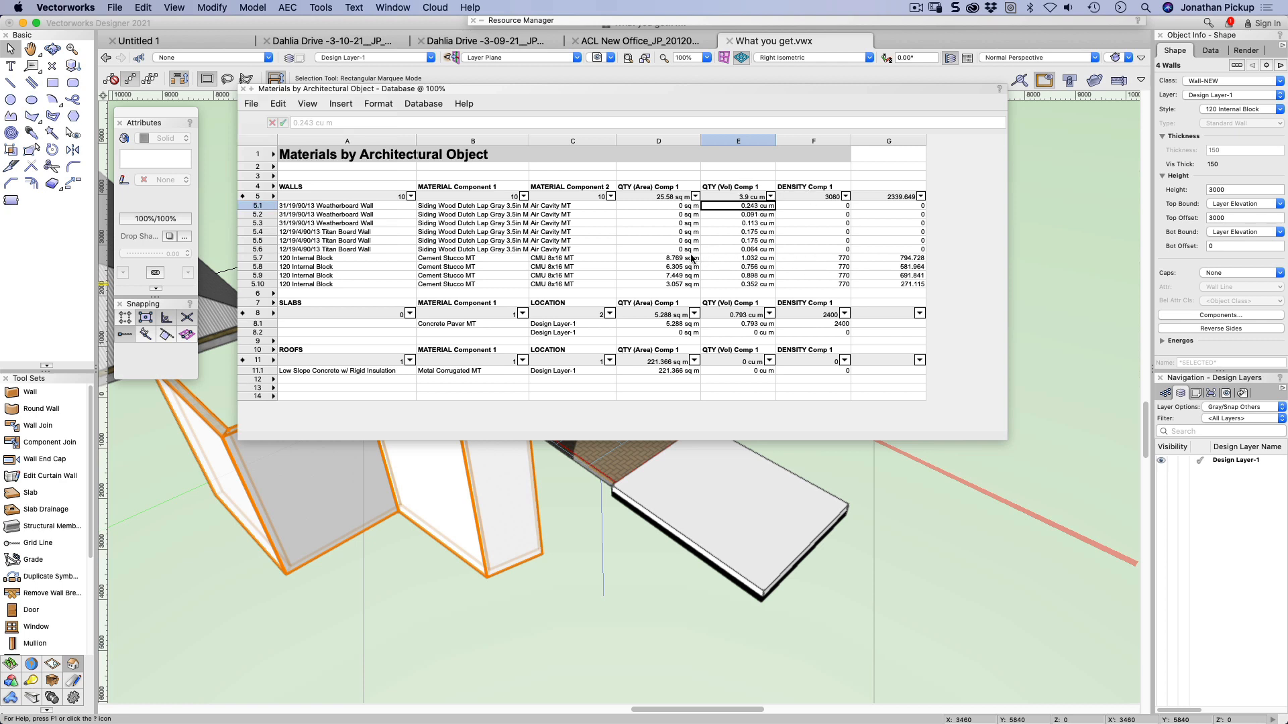
click(729, 196)
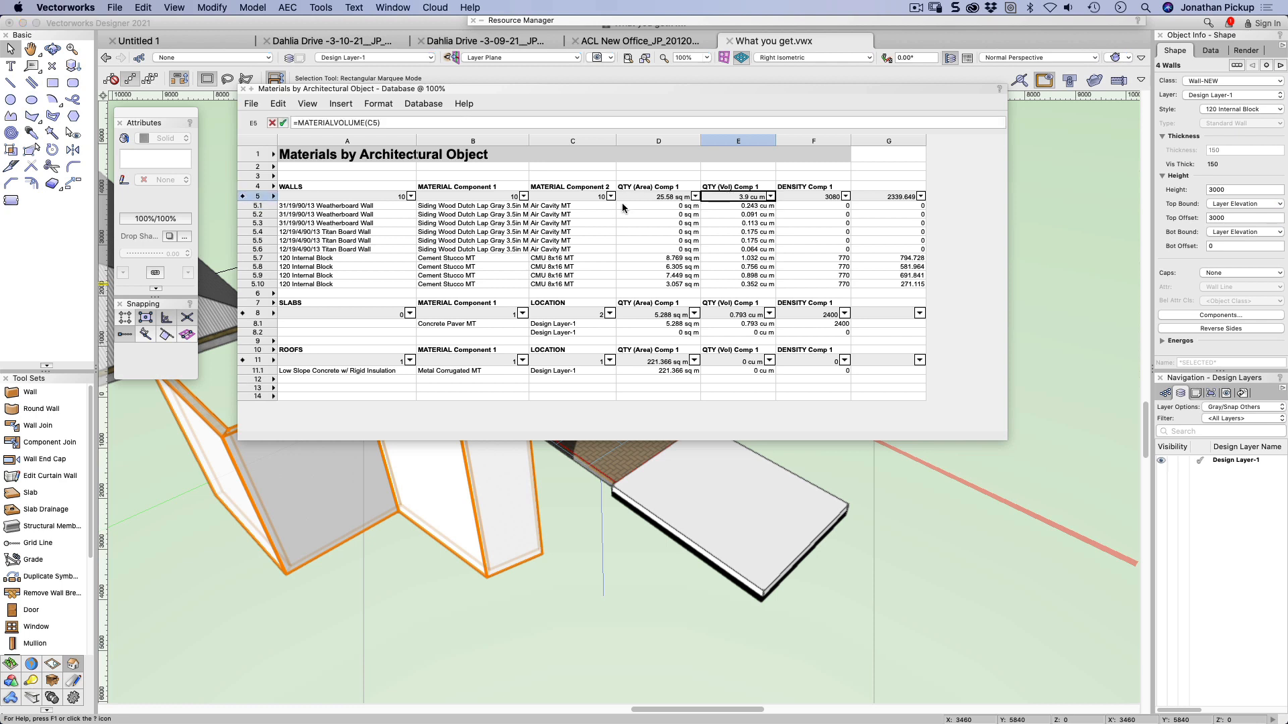
Point the walls' density formula in F5 to the second component material as =MATERIALPROPERTY(C5, 'materialdensity')
click(815, 195)
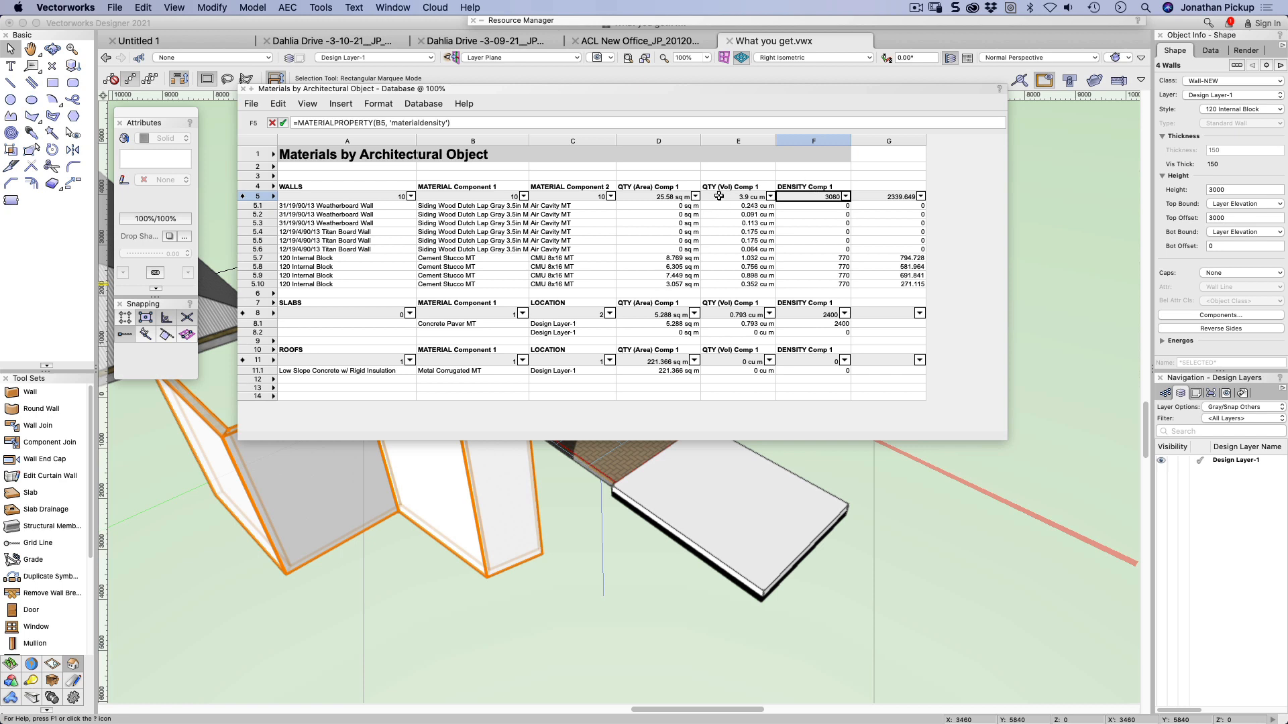
click(379, 123)
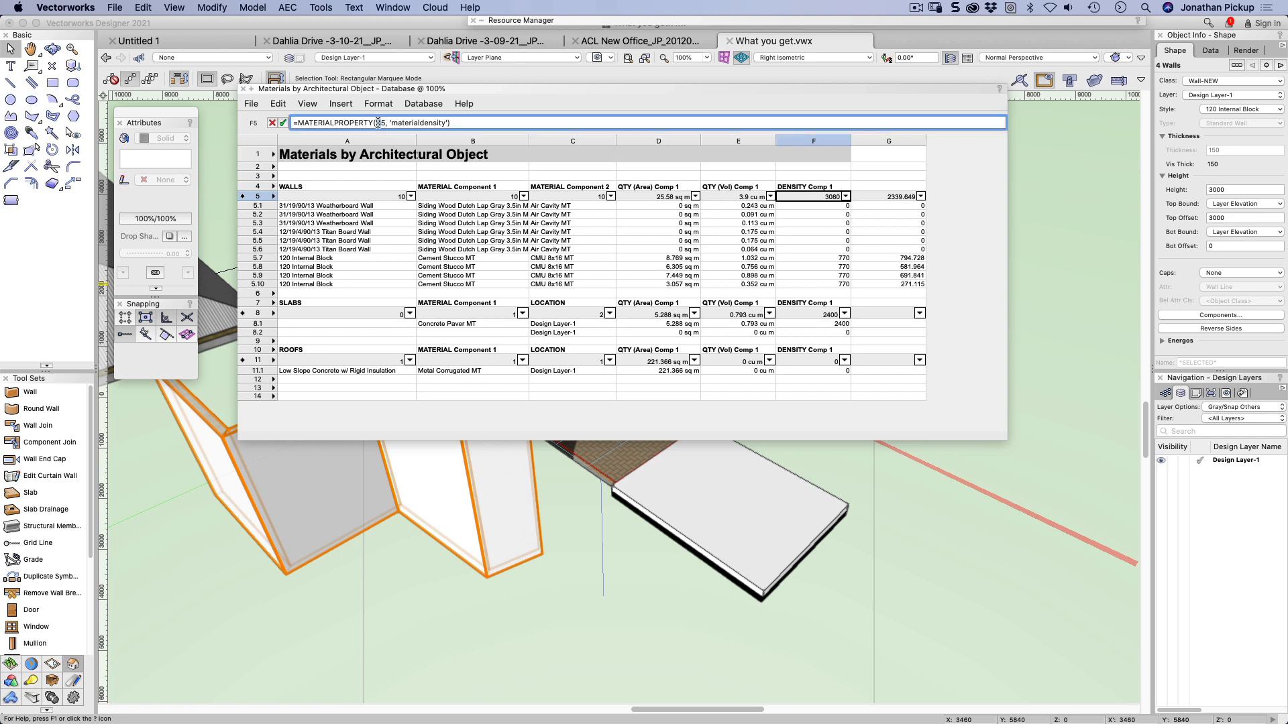
key(BackSpace)
text(c)
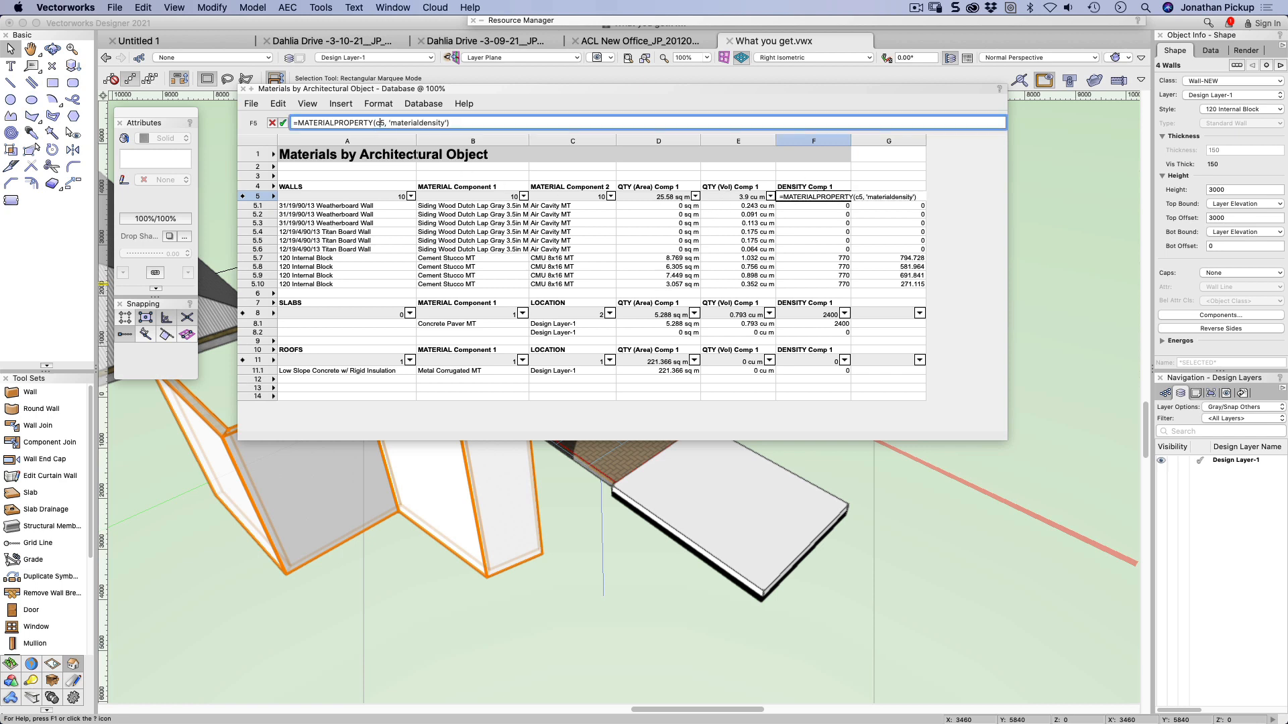
key(Return)
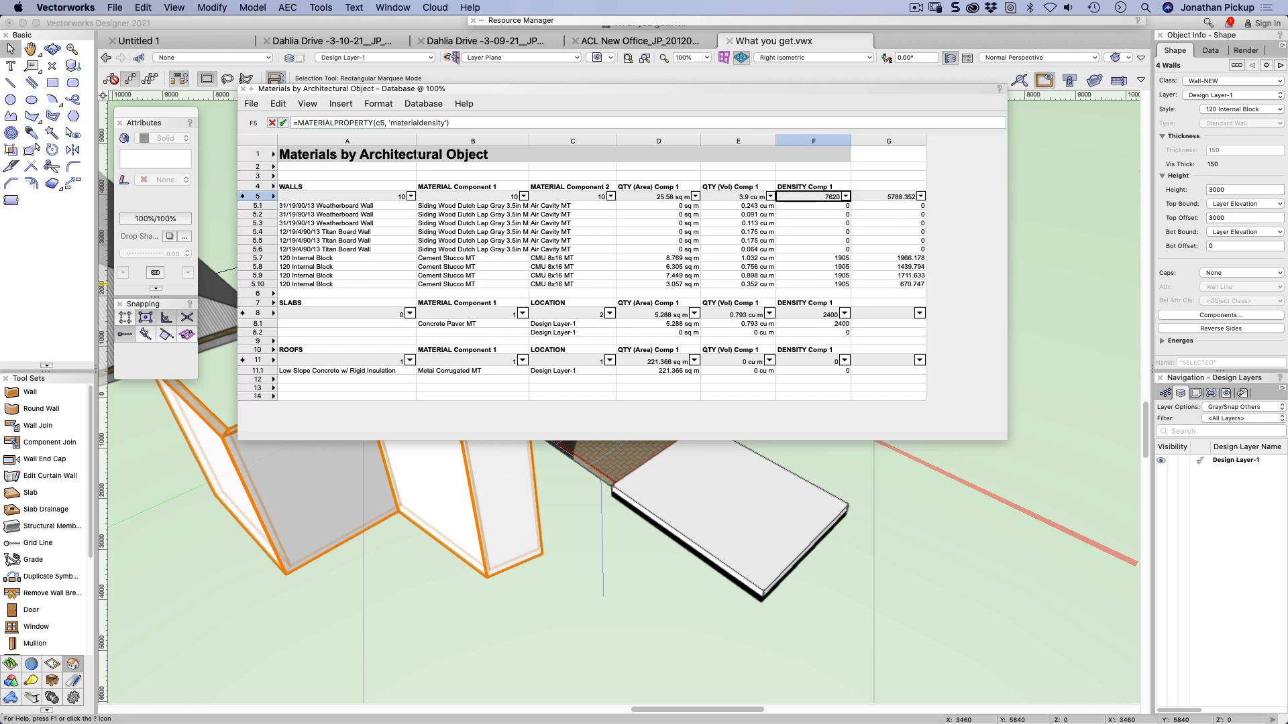
Examine the calculated weights, second component material and volumes reported for the four 120 Internal Block walls
click(888, 258)
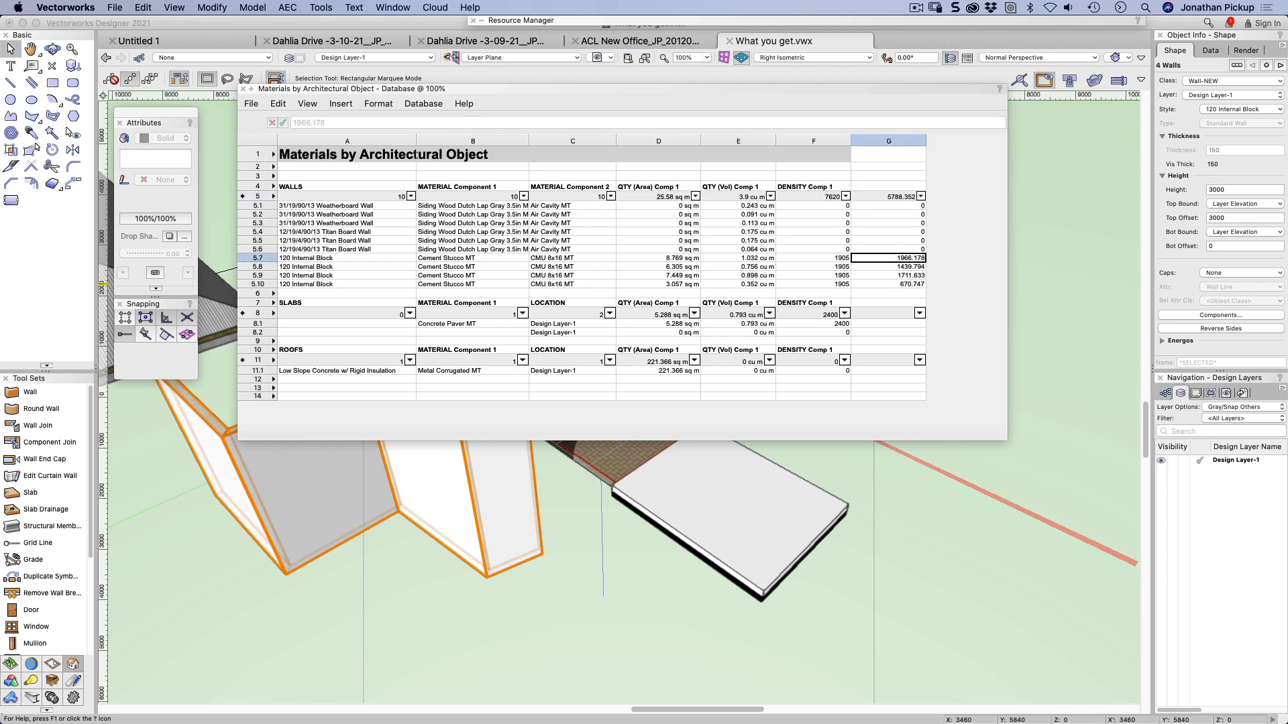
click(572, 258)
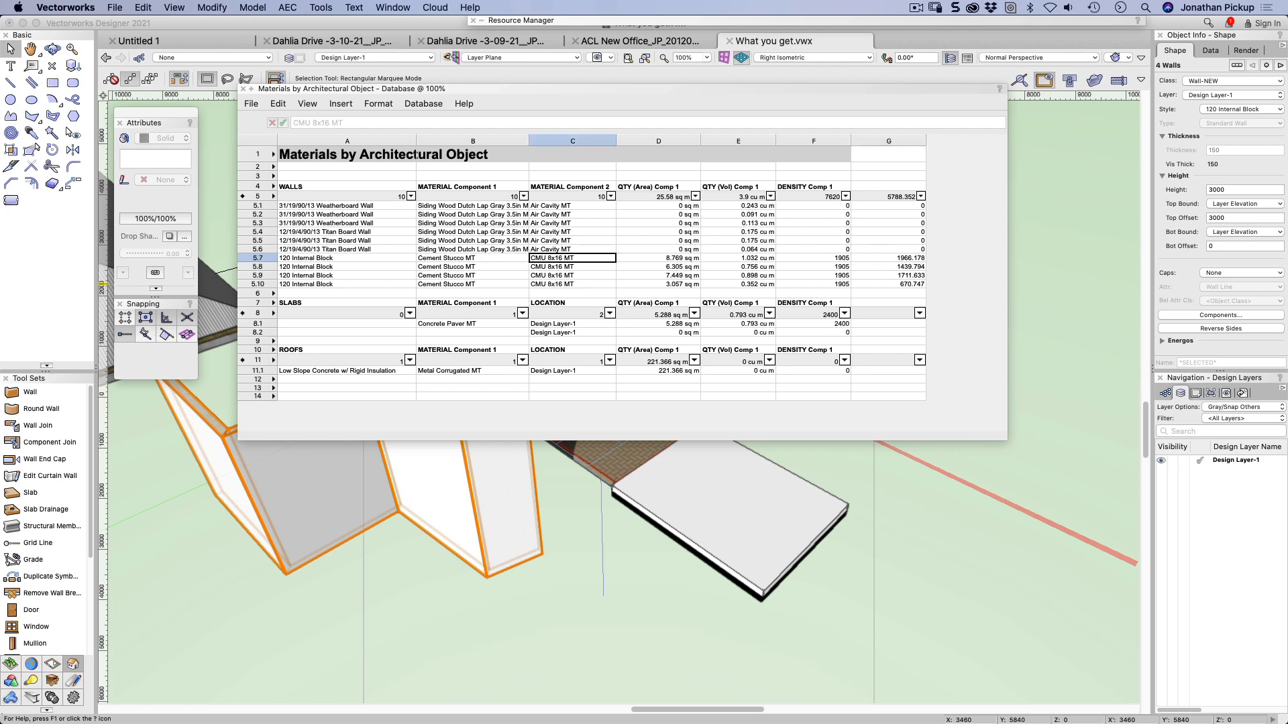
click(738, 258)
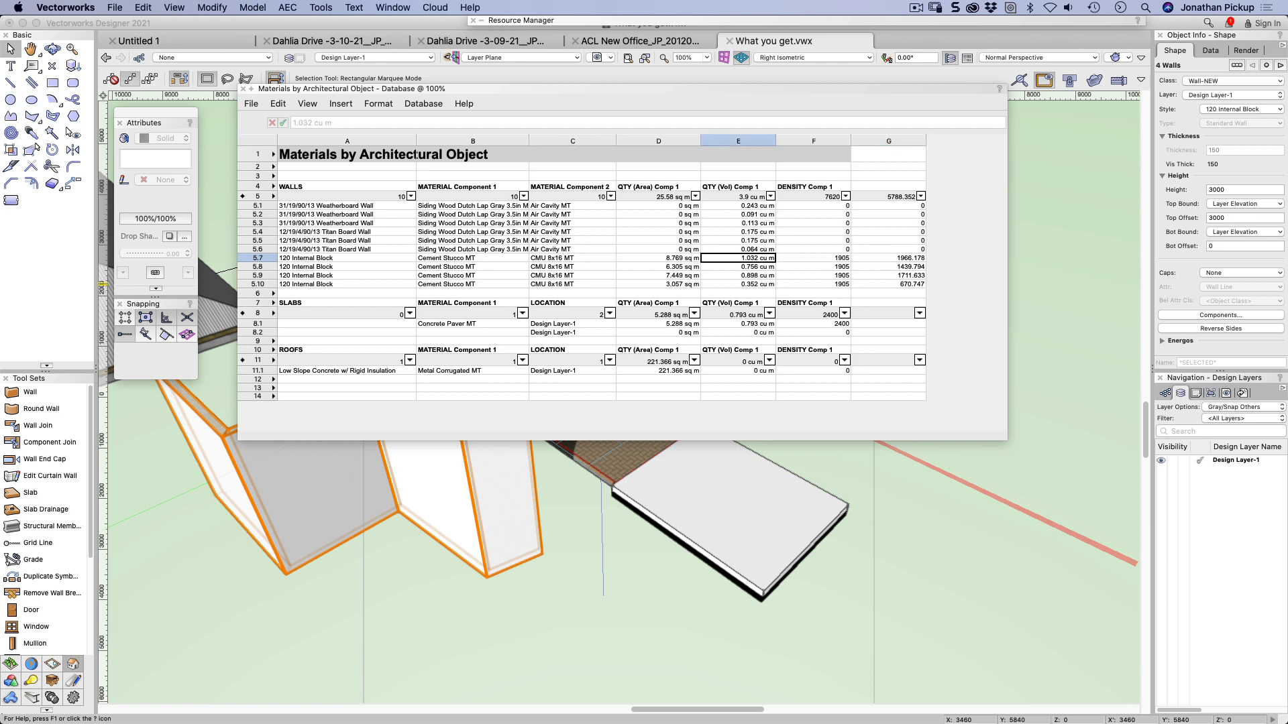
click(738, 267)
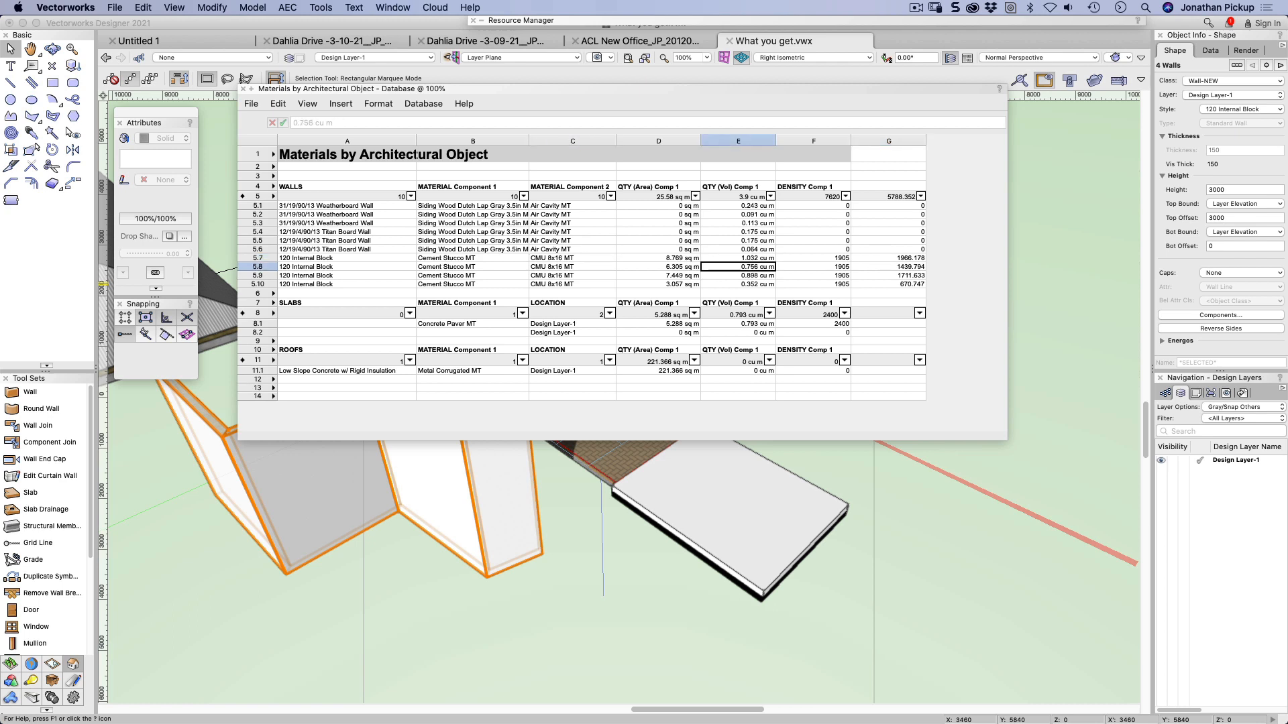
click(737, 275)
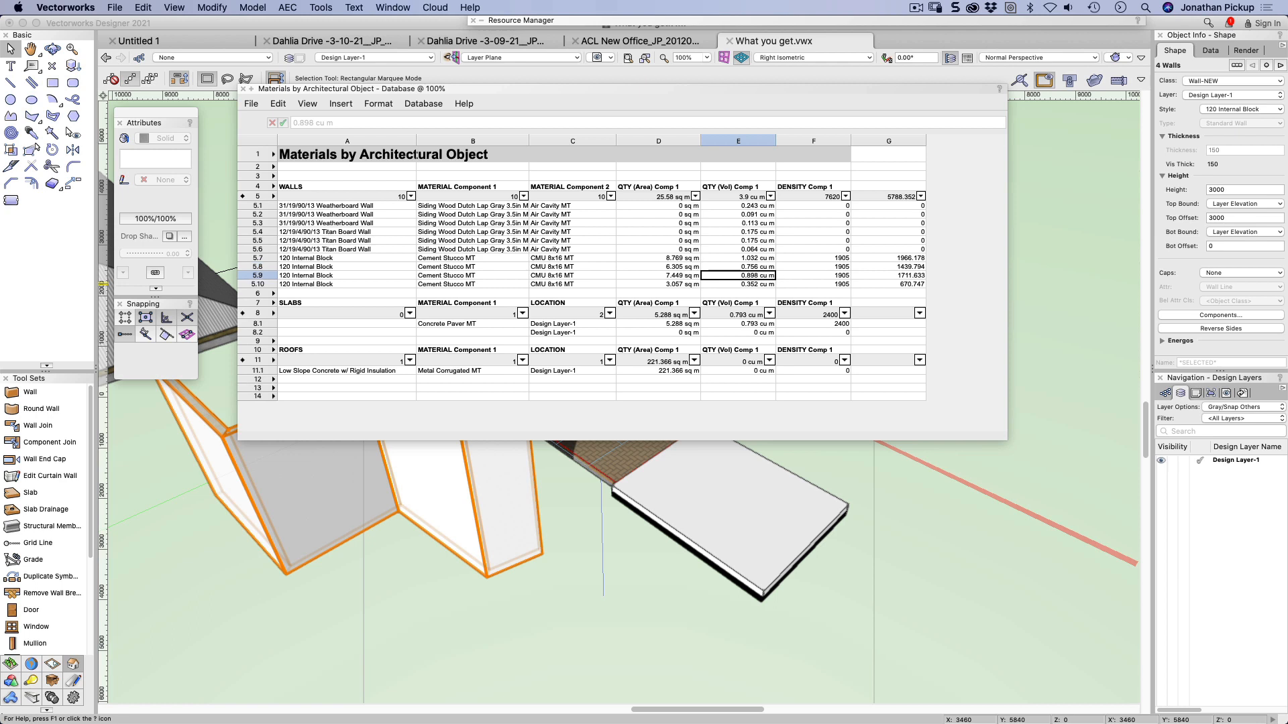
click(738, 284)
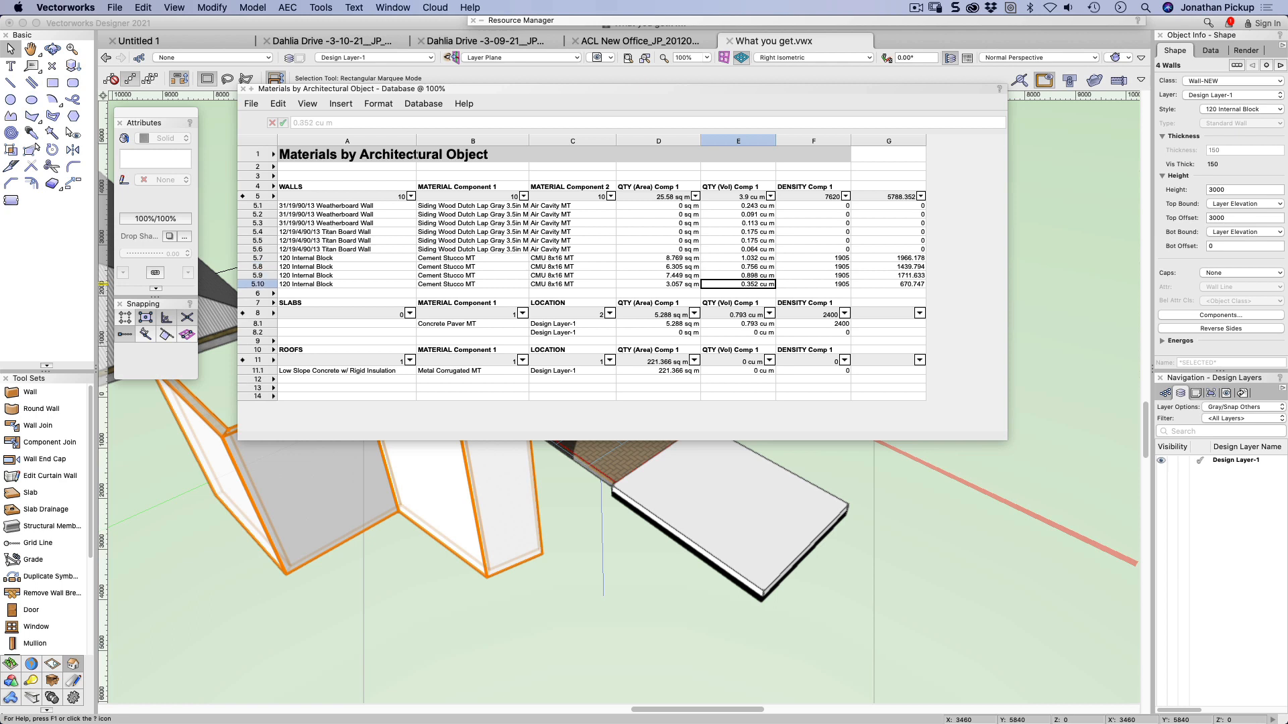